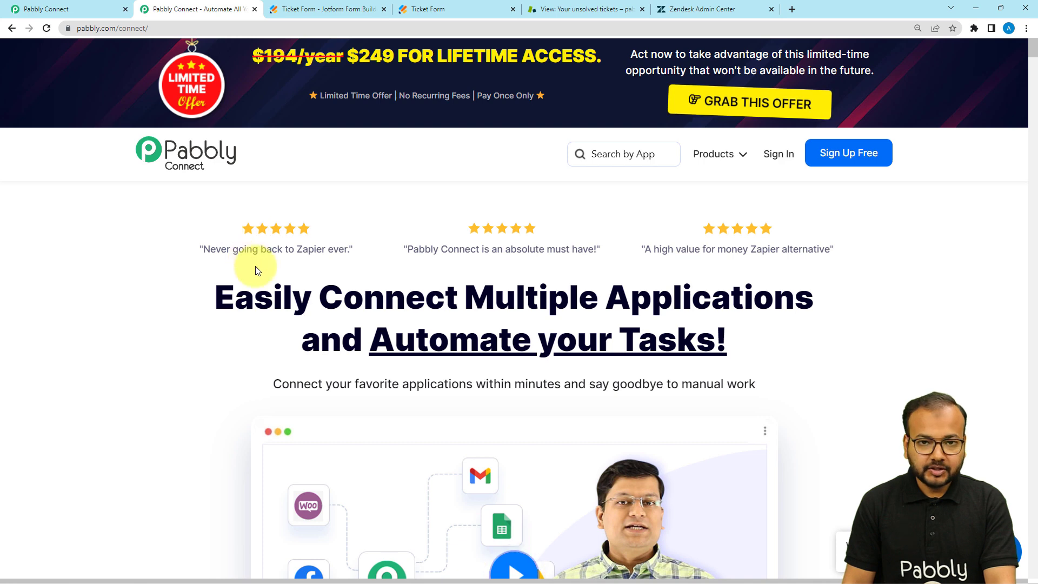
# Reload the pabbly.com page and switch to the Pabbly Connect dashboard tab
pyautogui.click(74, 28)
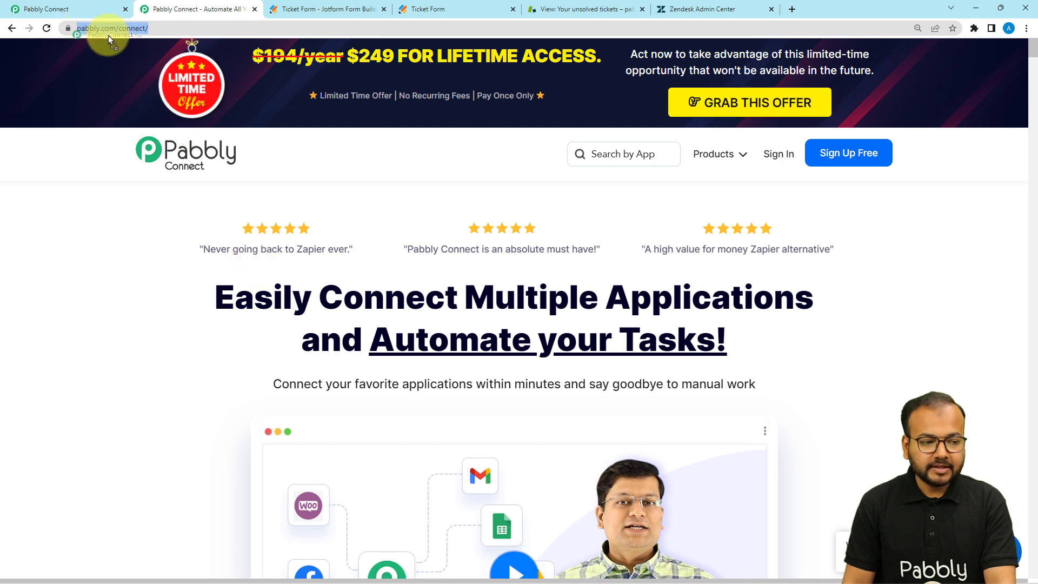
pyautogui.press('Return')
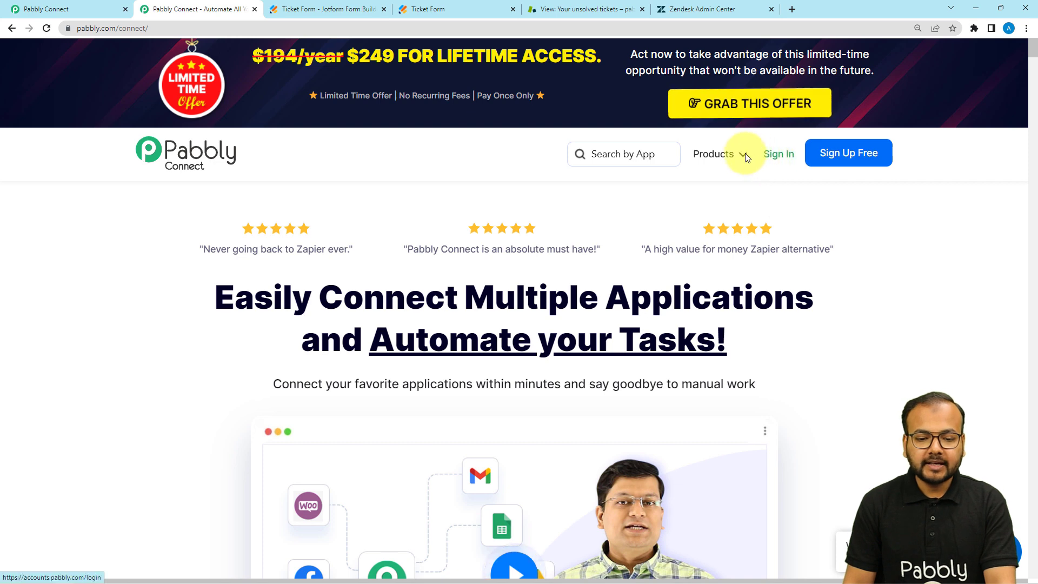
pyautogui.moveTo(713, 171)
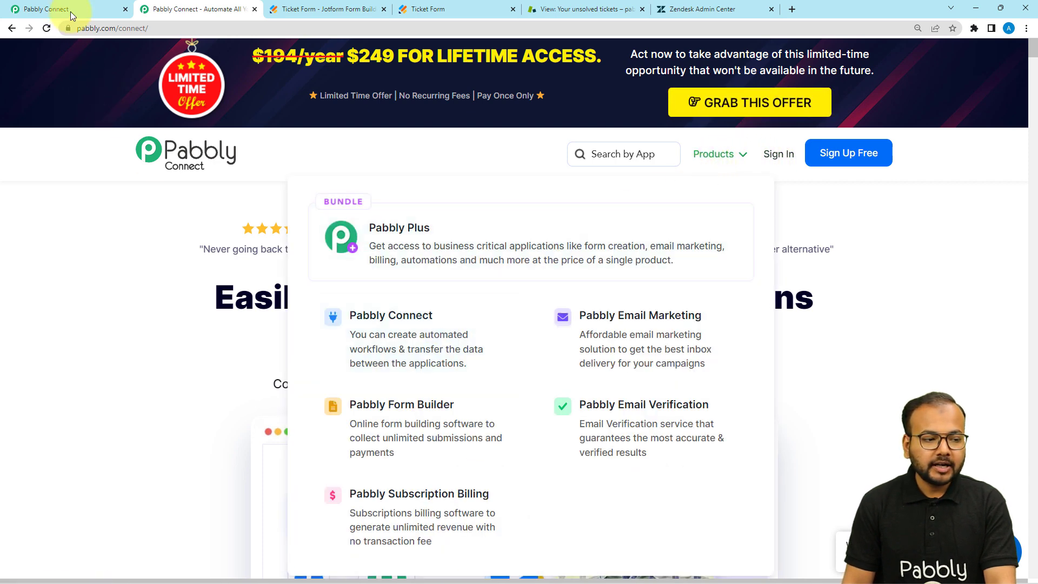
pyautogui.click(70, 12)
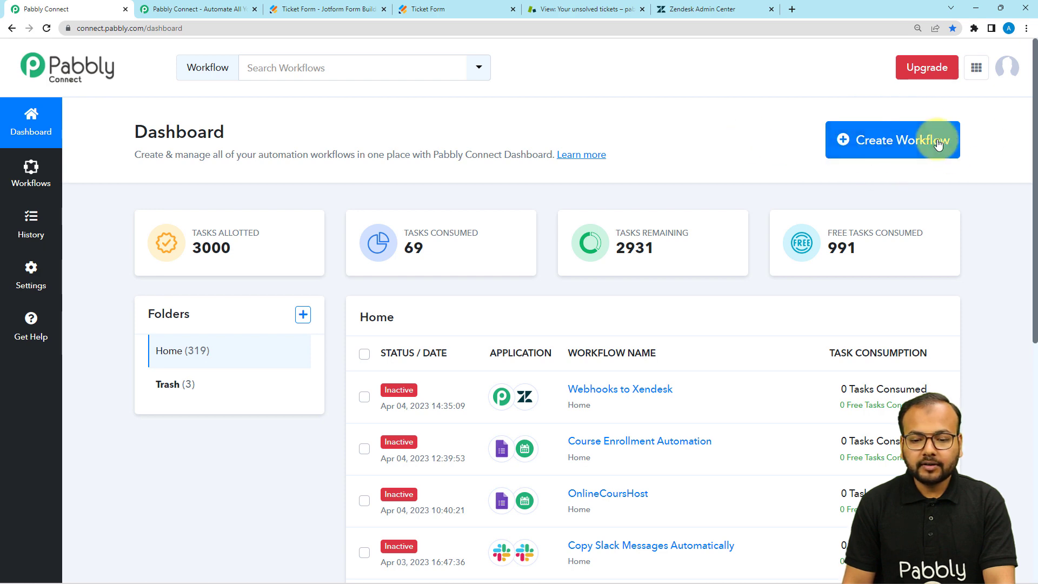
# Create a new workflow named 'Webhooks to Zendesk Automation'
pyautogui.click(895, 143)
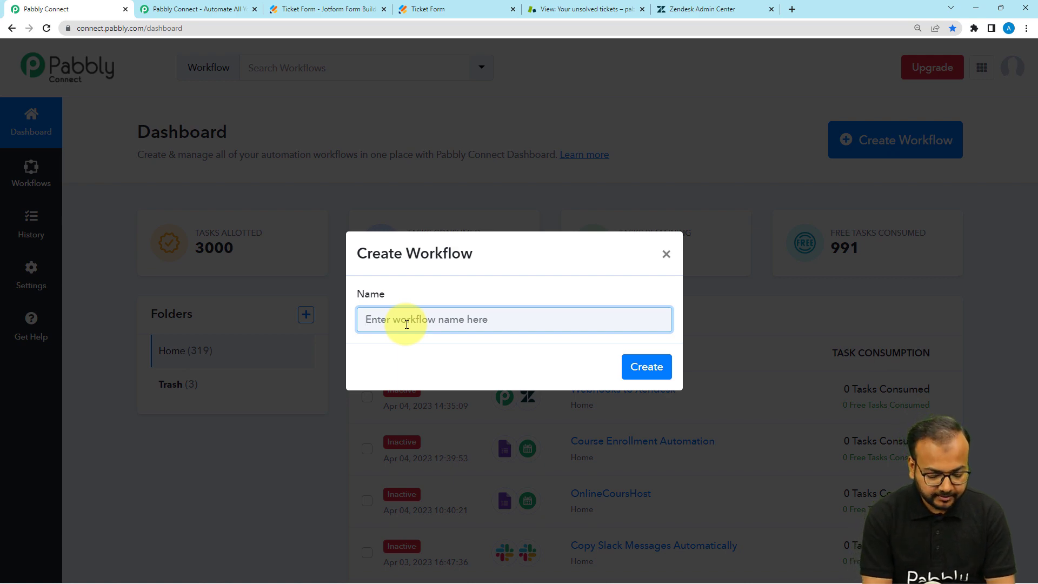
pyautogui.write('We')
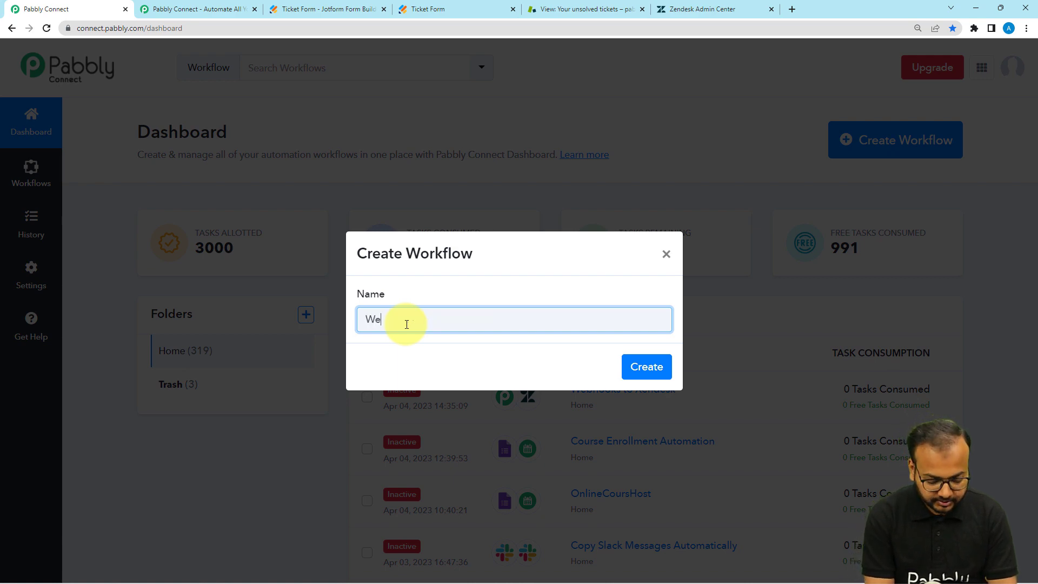
pyautogui.write('bhooks to Zendesk Automation')
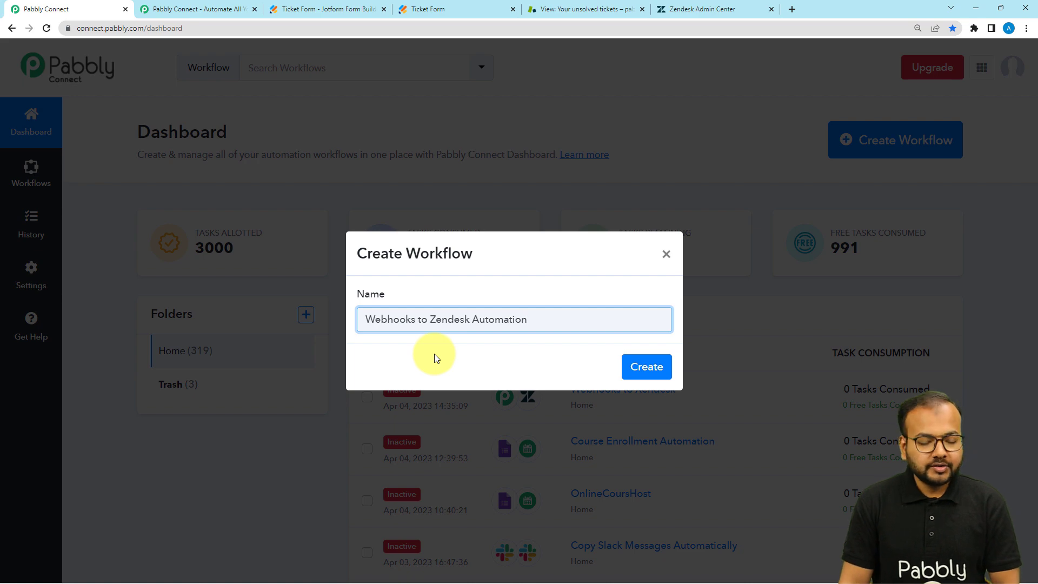
pyautogui.click(628, 367)
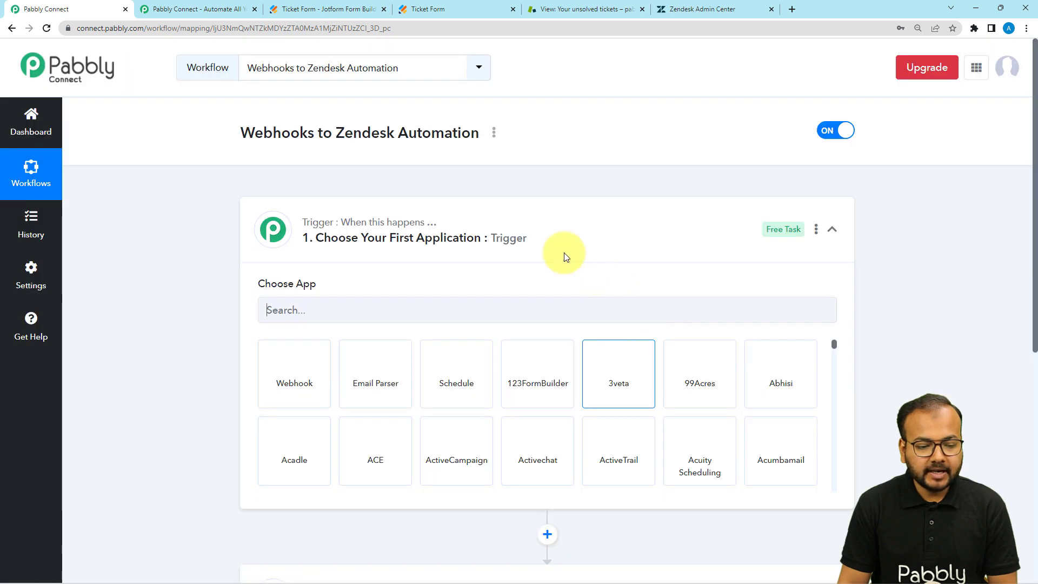
pyautogui.click(508, 240)
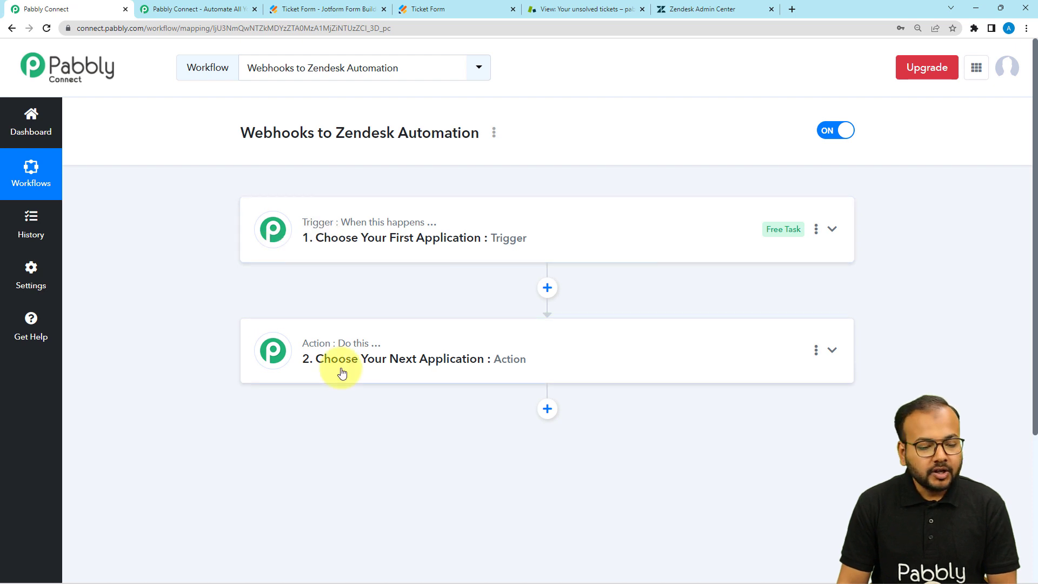
pyautogui.click(310, 247)
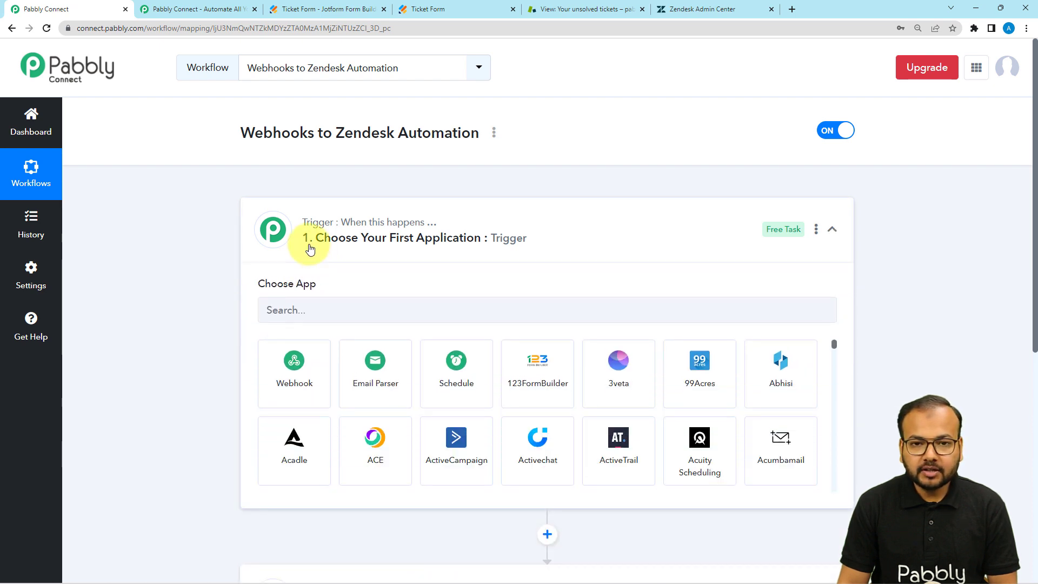
pyautogui.click(309, 247)
pyautogui.click(291, 374)
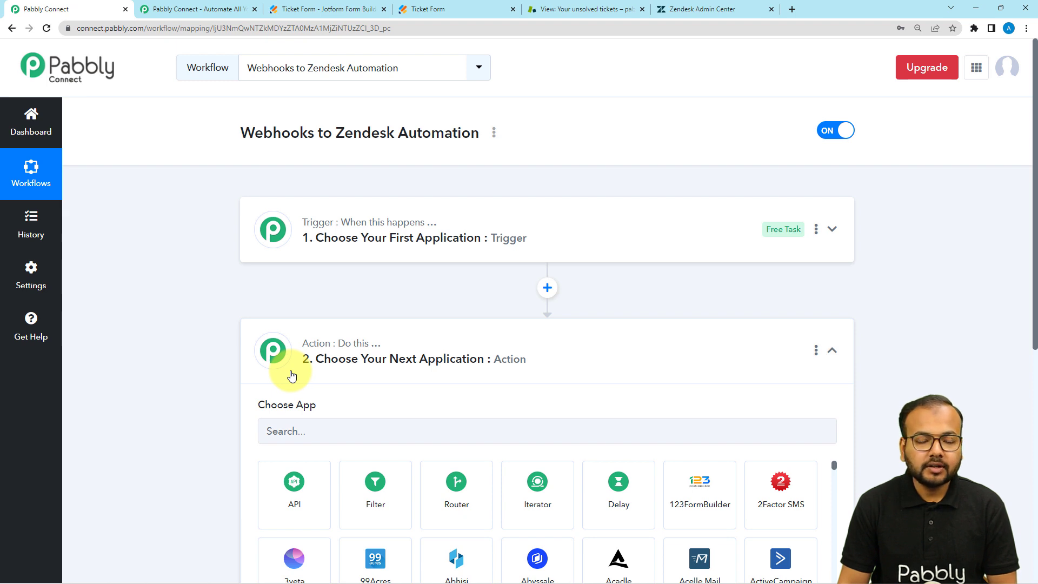
pyautogui.click(325, 376)
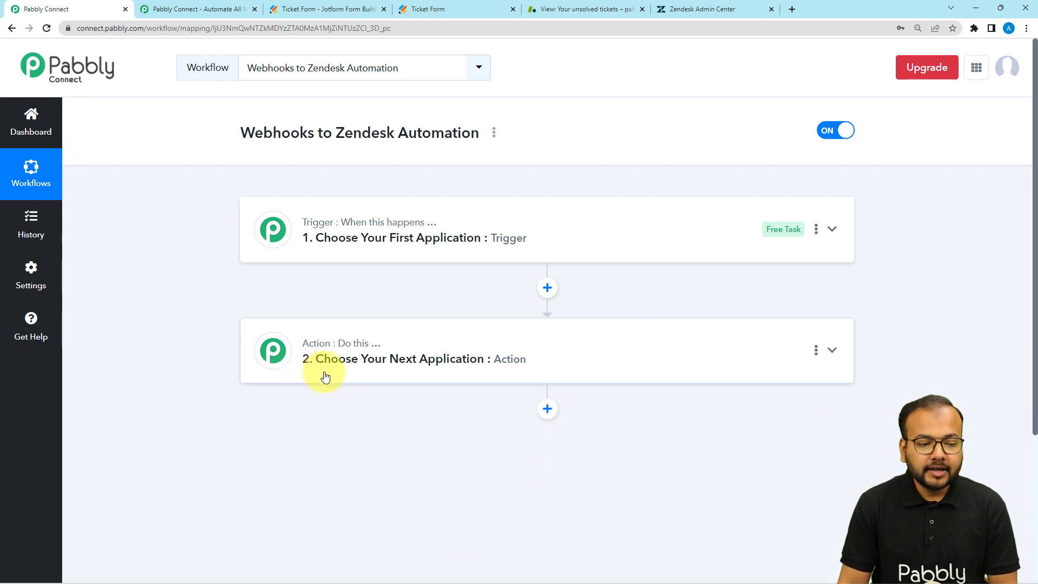
pyautogui.click(335, 244)
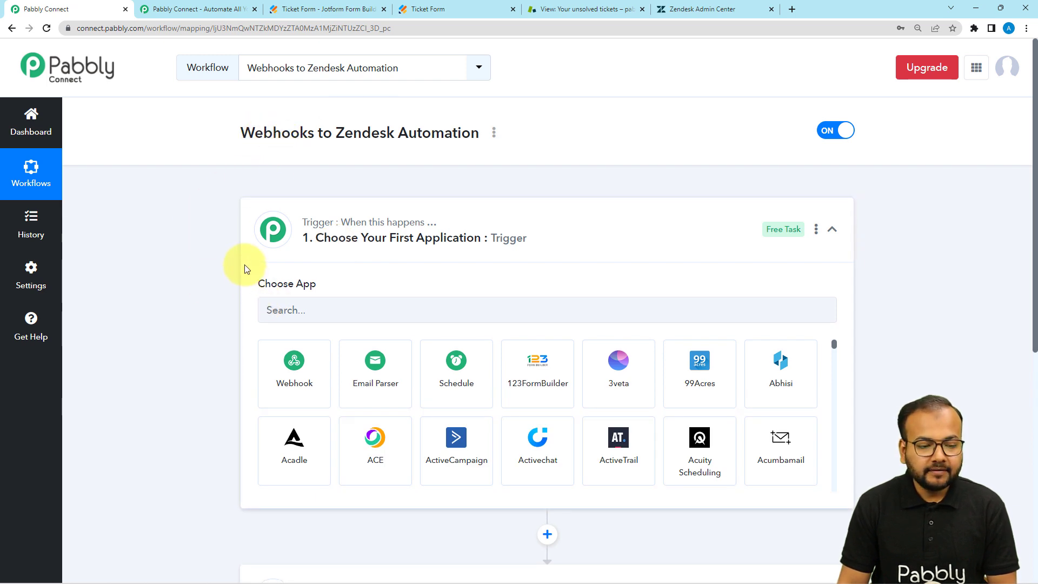
pyautogui.click(278, 248)
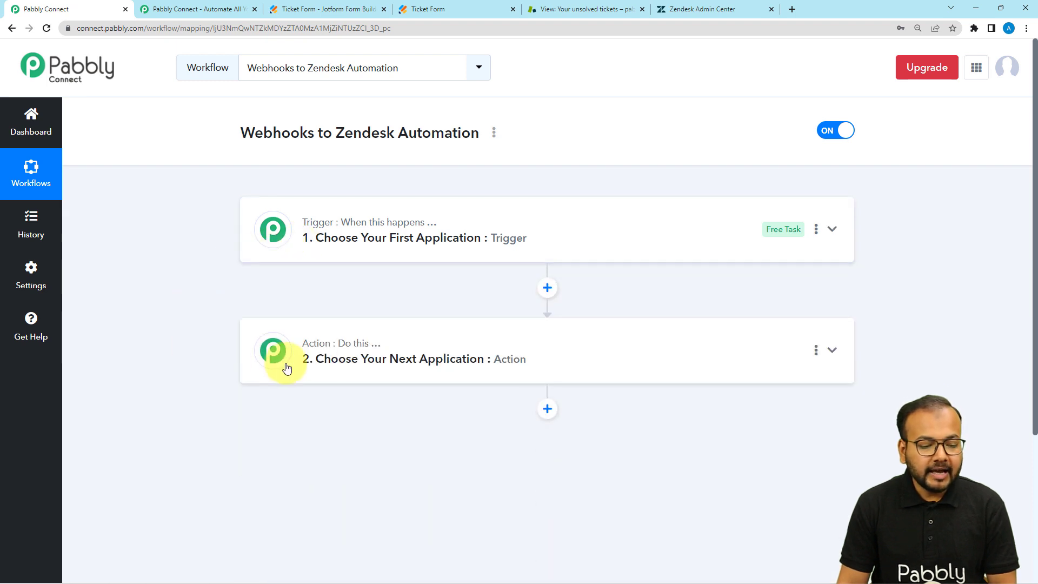
pyautogui.click(286, 367)
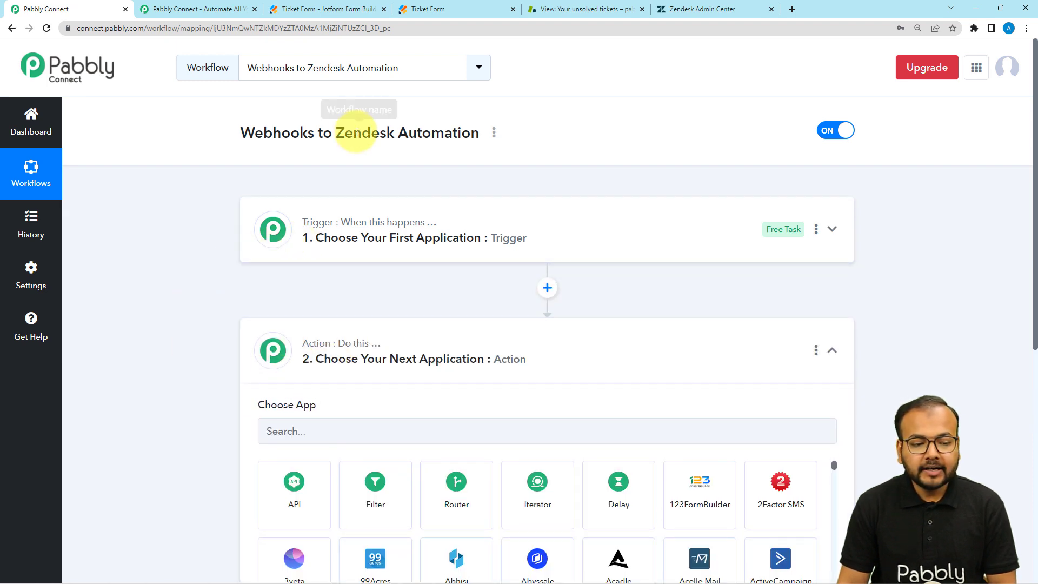
pyautogui.moveTo(336, 133); pyautogui.dragTo(489, 140)
pyautogui.click(366, 238)
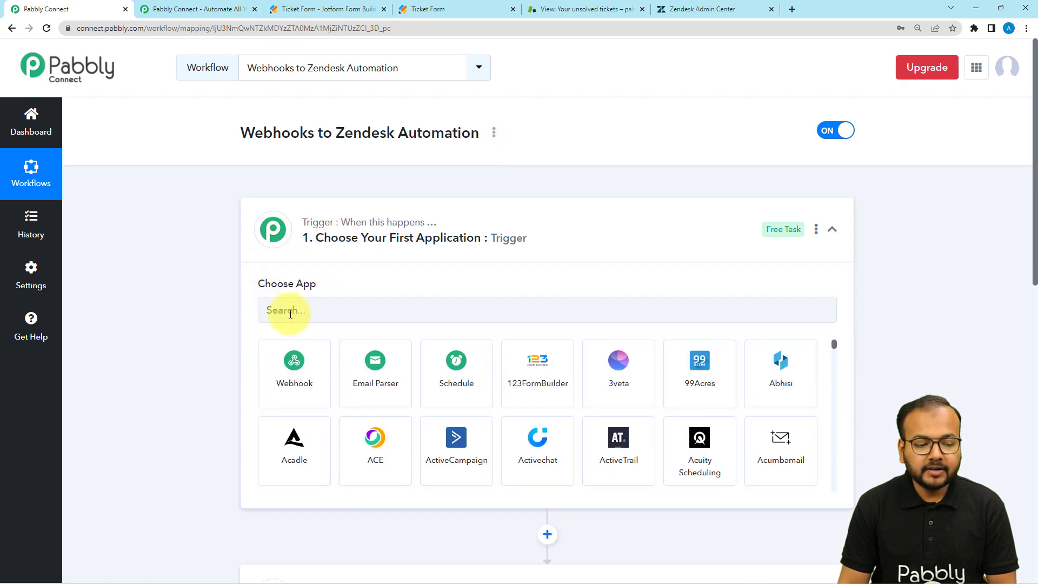
pyautogui.click(275, 309)
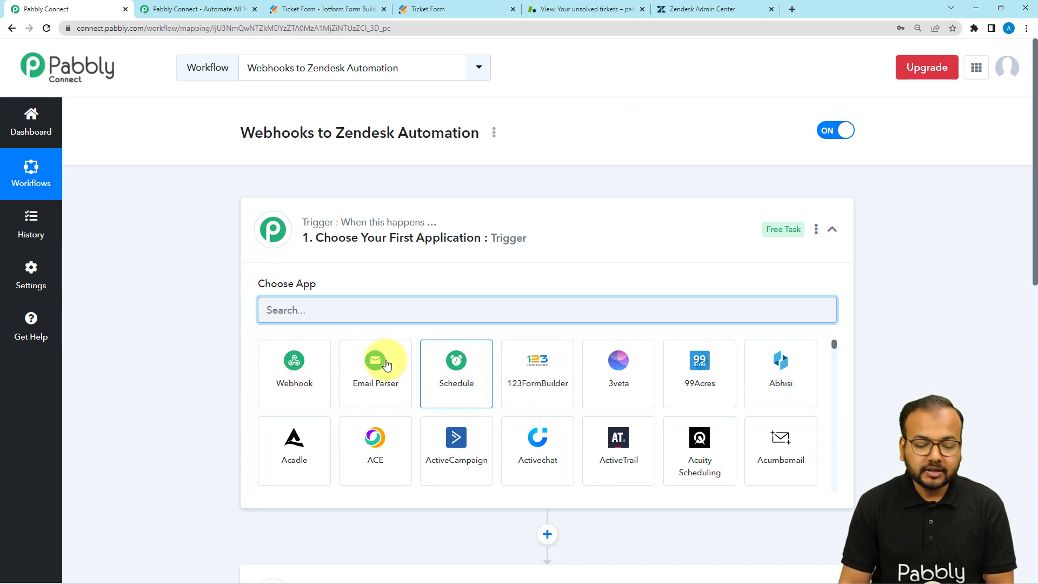
# Choose Webhook by Pabbly as the trigger app and view the generated webhook URL
pyautogui.click(286, 386)
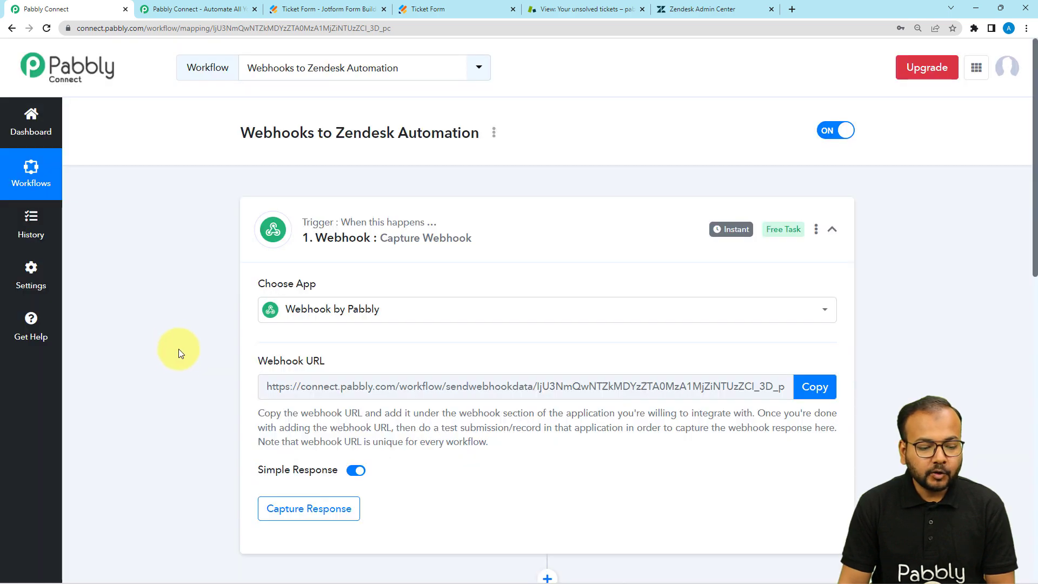
pyautogui.scroll(-1, 216, 351)
pyautogui.moveTo(274, 340); pyautogui.dragTo(739, 352)
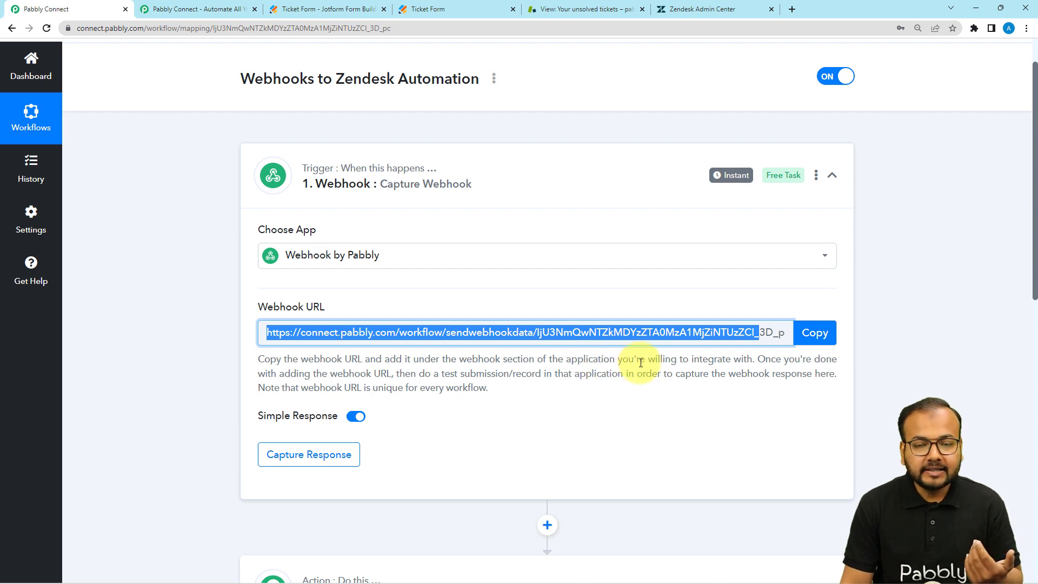
pyautogui.click(657, 381)
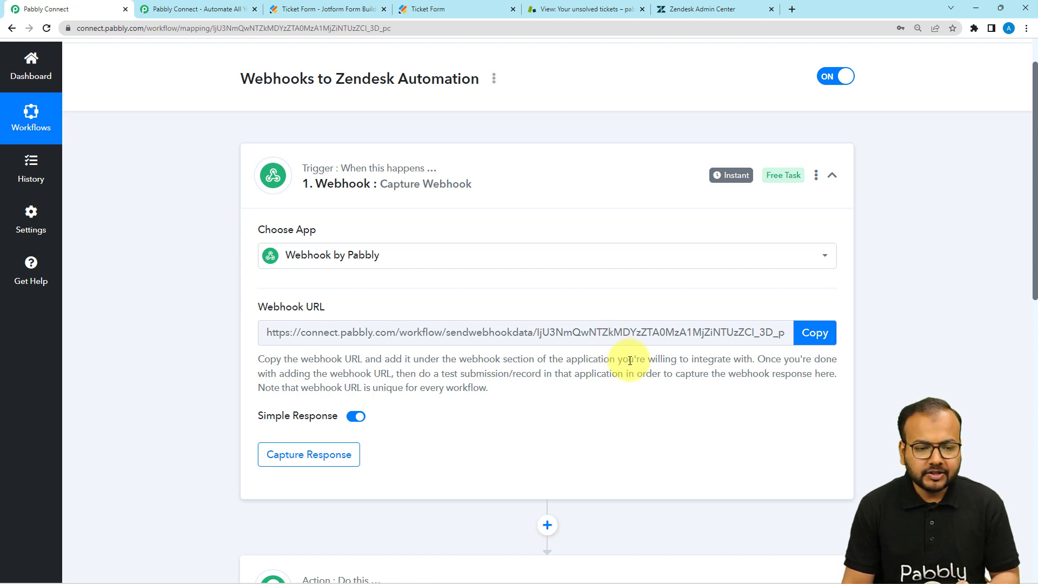
# Go to the Jotform Ticket Form builder and open its Settings section
pyautogui.click(335, 11)
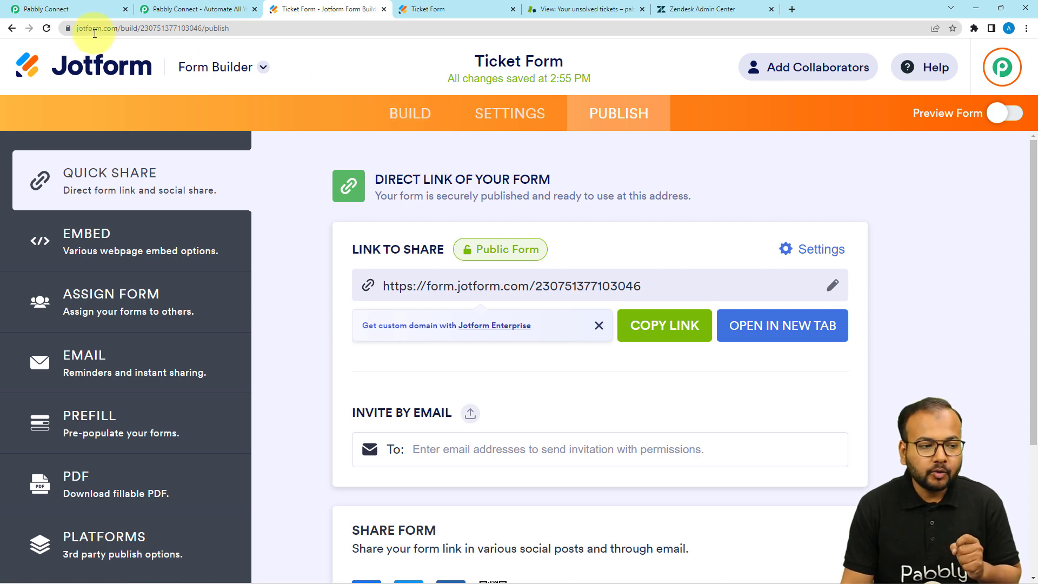
pyautogui.click(84, 14)
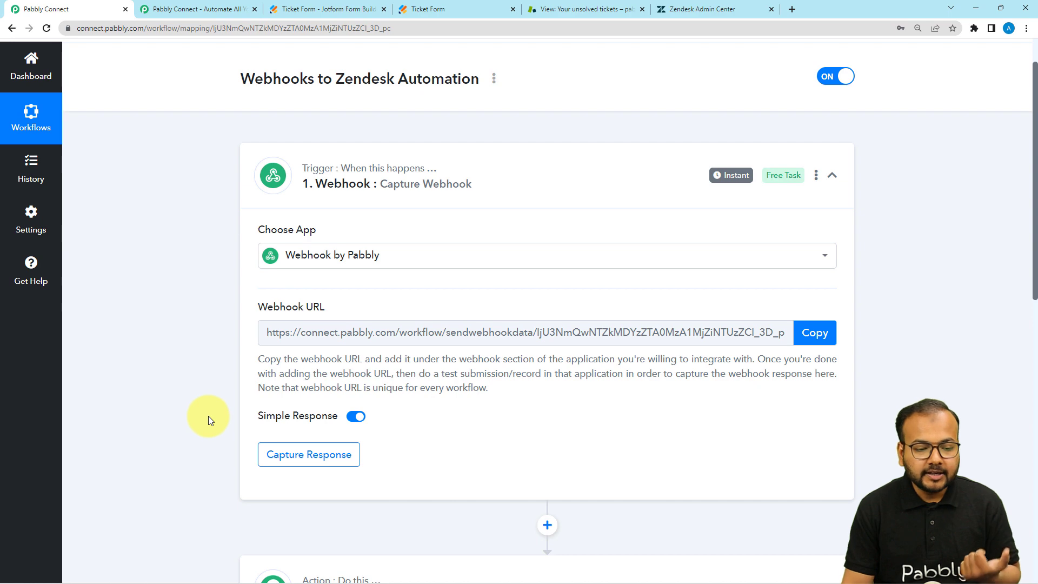
pyautogui.click(321, 11)
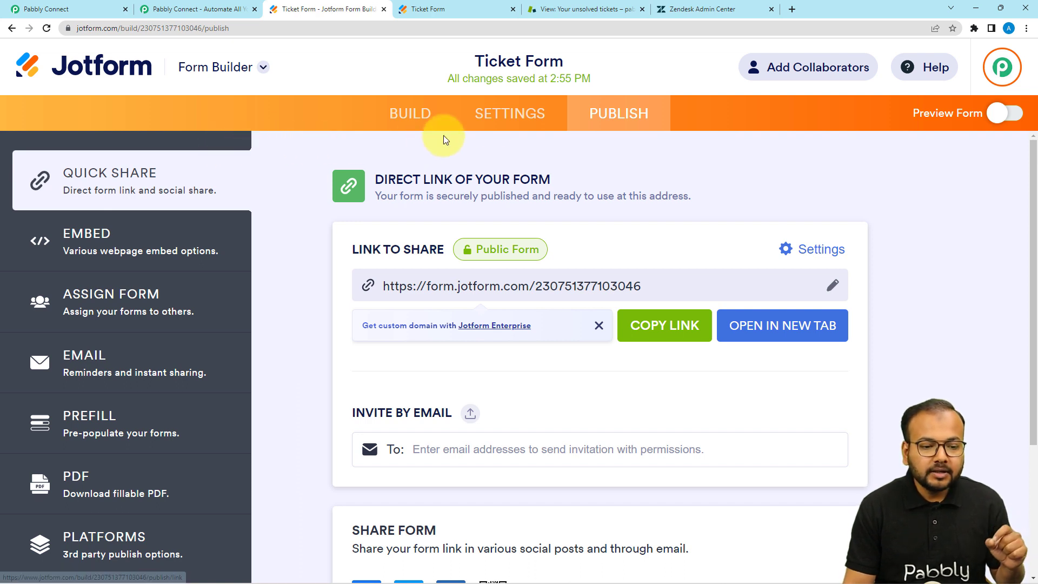
pyautogui.click(510, 119)
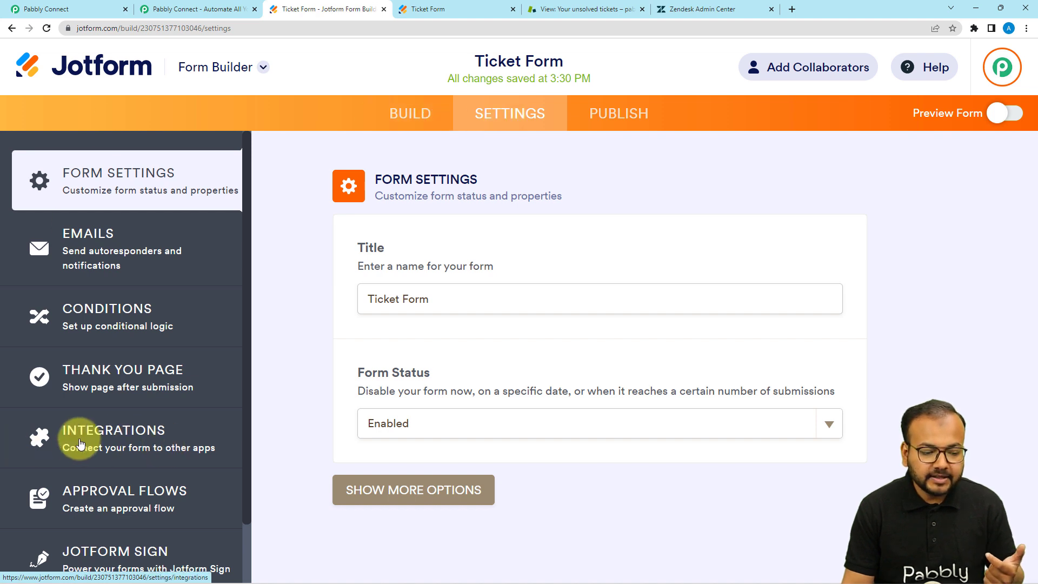
# Find the WebHooks integration via 'webh' and remove the form's existing webhook
pyautogui.click(132, 444)
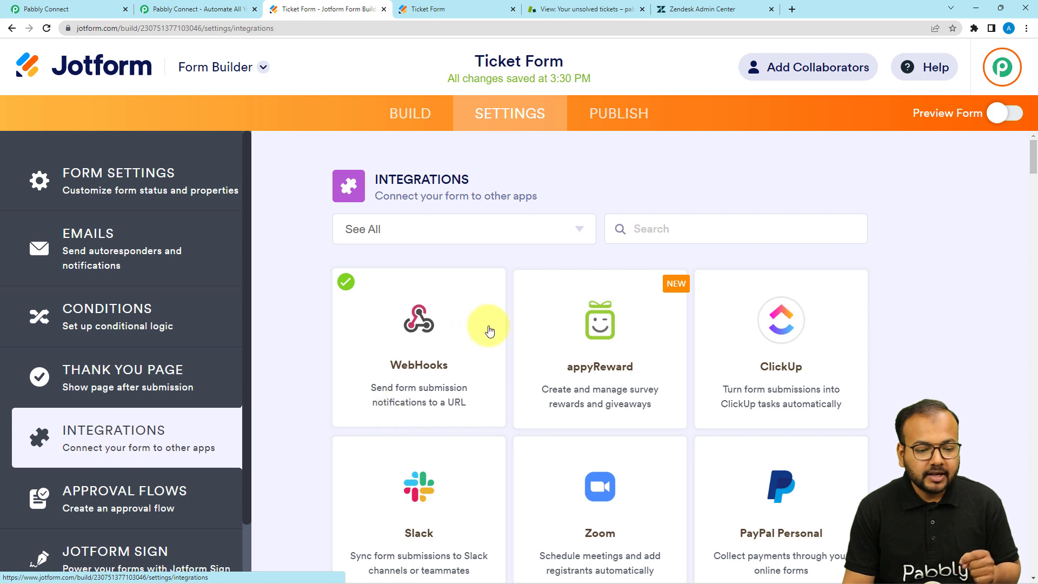
pyautogui.click(682, 235)
pyautogui.write('web')
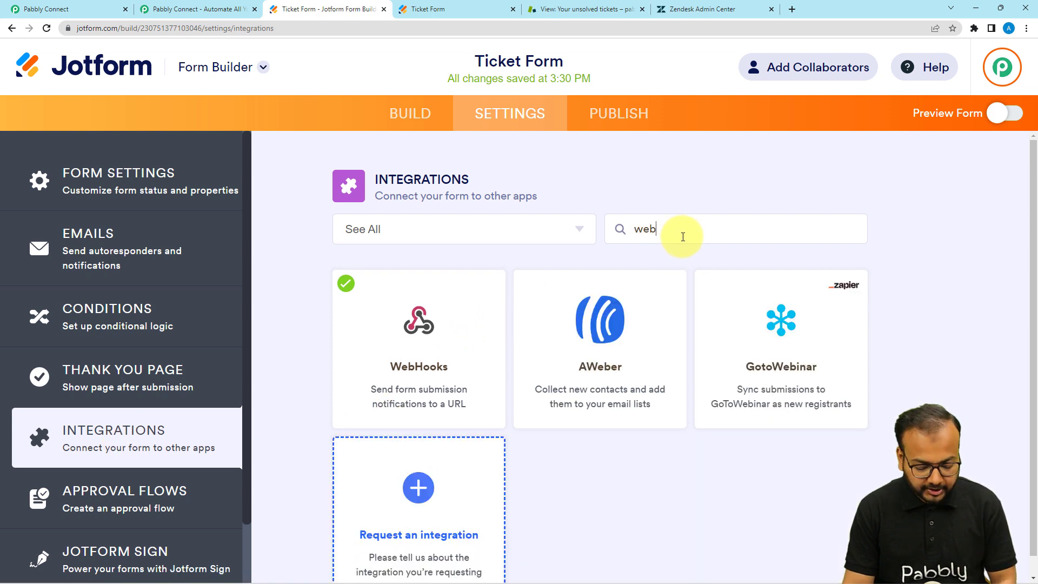
pyautogui.write('h')
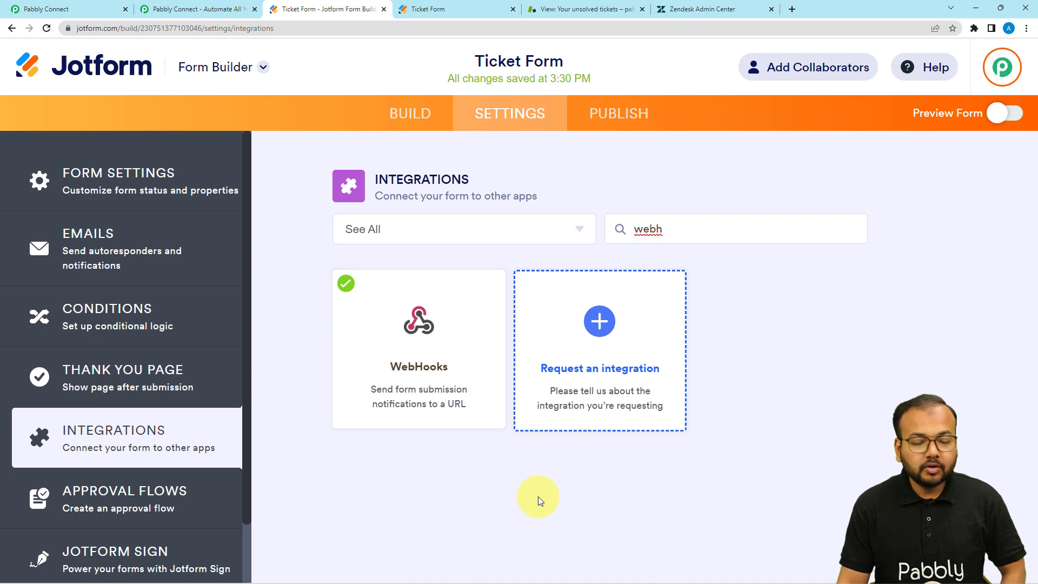
pyautogui.click(424, 385)
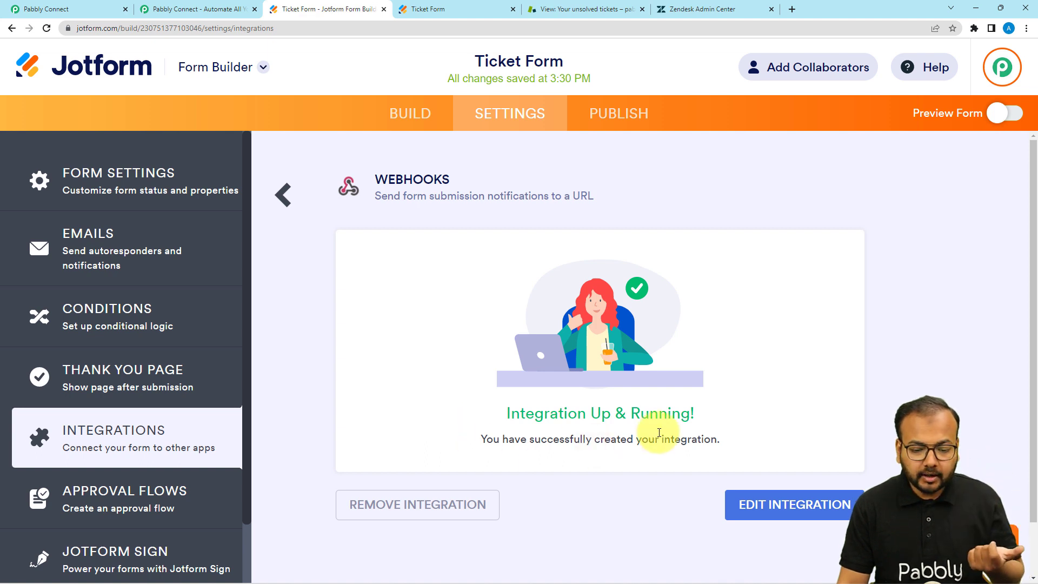
pyautogui.click(447, 503)
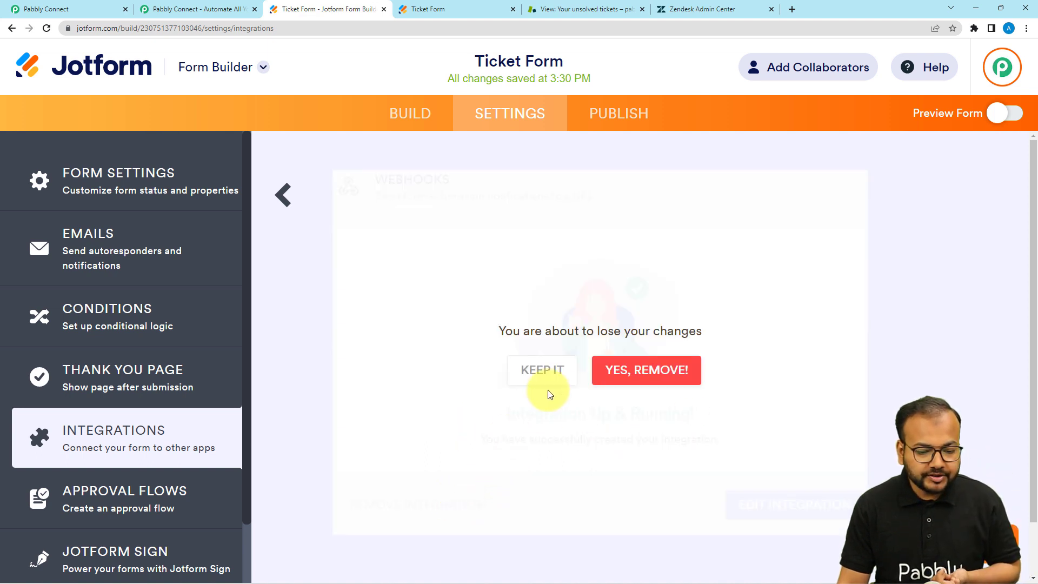
pyautogui.click(658, 370)
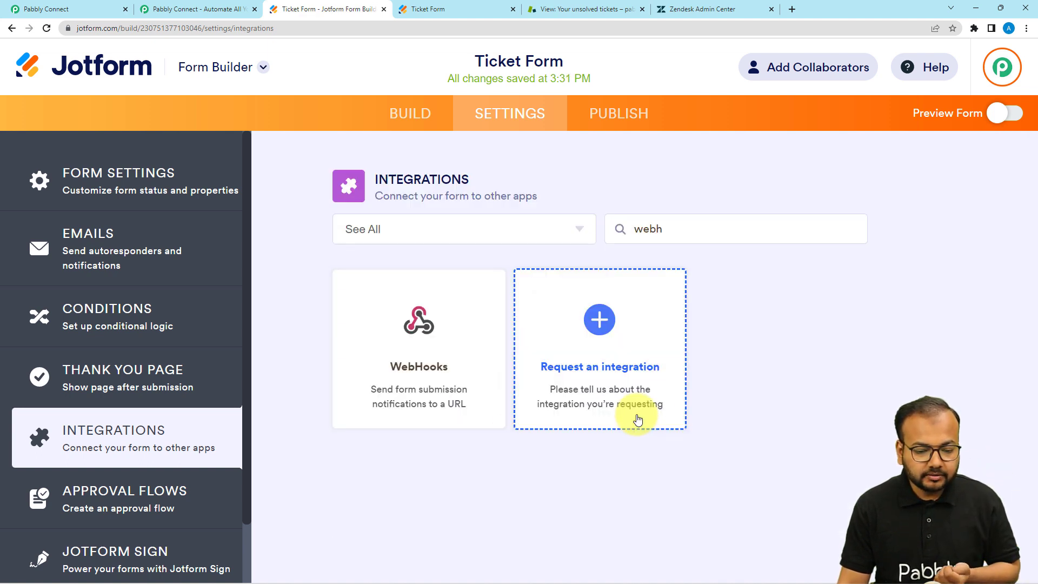
# Reopen WebHooks, empty the URL field, and return to the Pabbly Connect tab
pyautogui.click(384, 395)
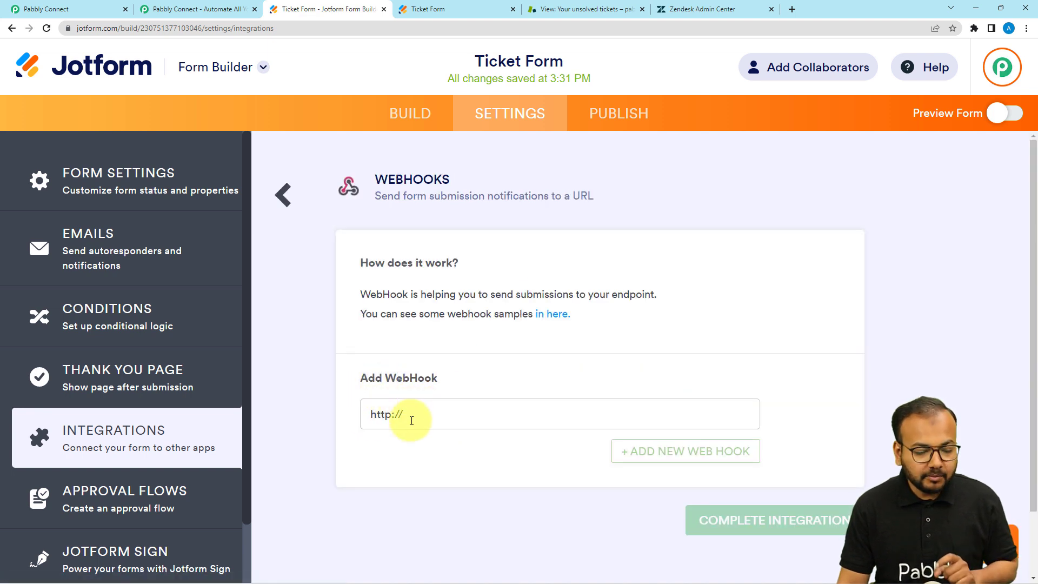
pyautogui.press('BackSpace')
pyautogui.press('BackSpace')
pyautogui.press('BackSpace')
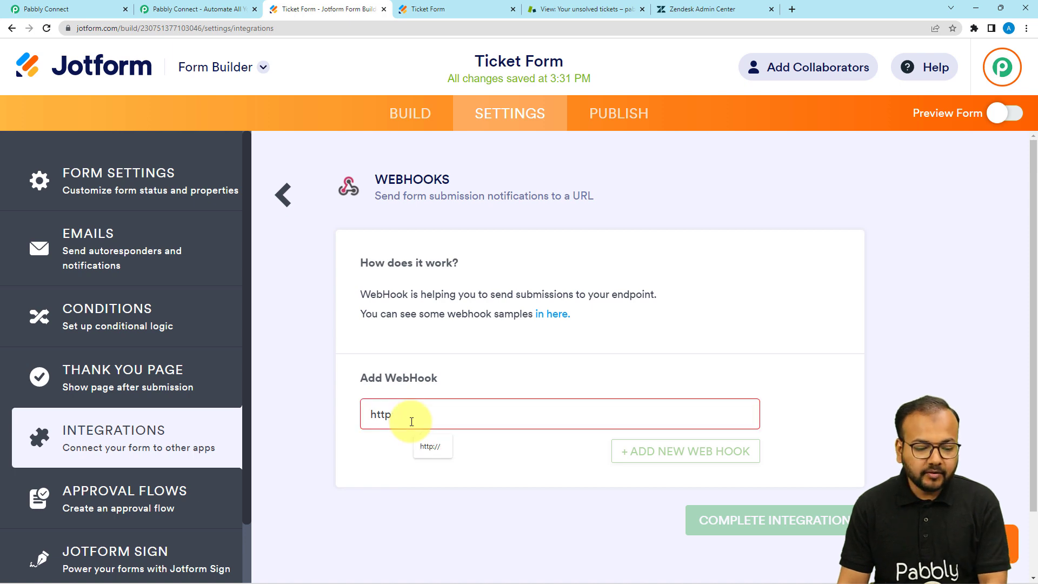
pyautogui.press('BackSpace')
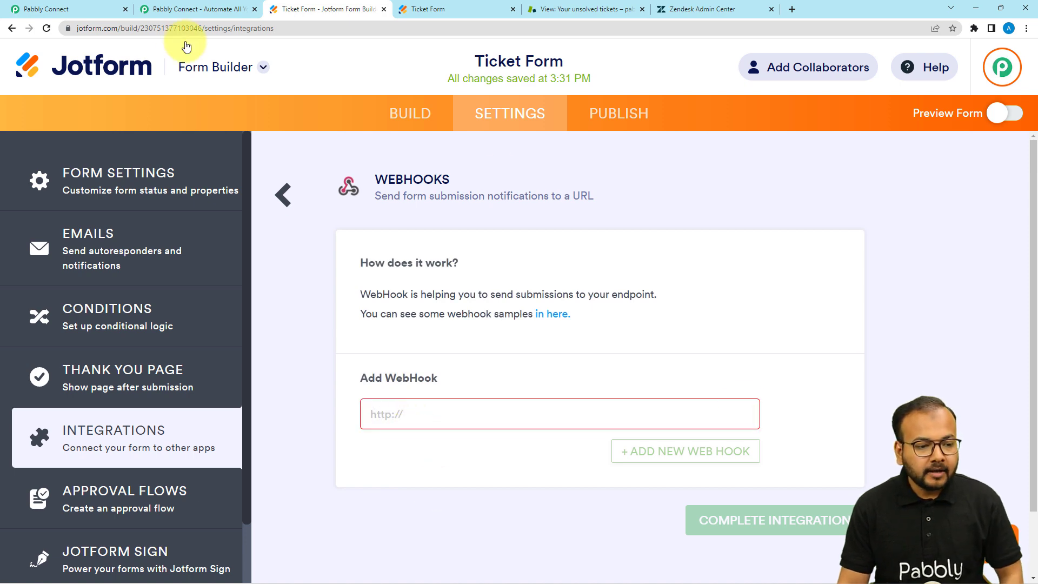
pyautogui.click(46, 8)
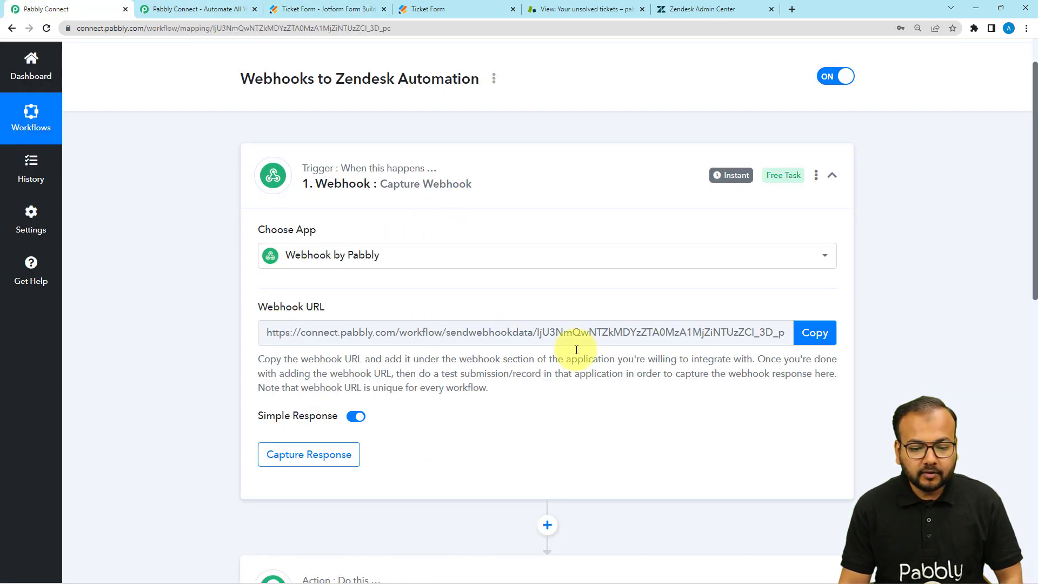
# Copy the Pabbly webhook URL and paste it into Jotform's Add WebHook field
pyautogui.click(814, 334)
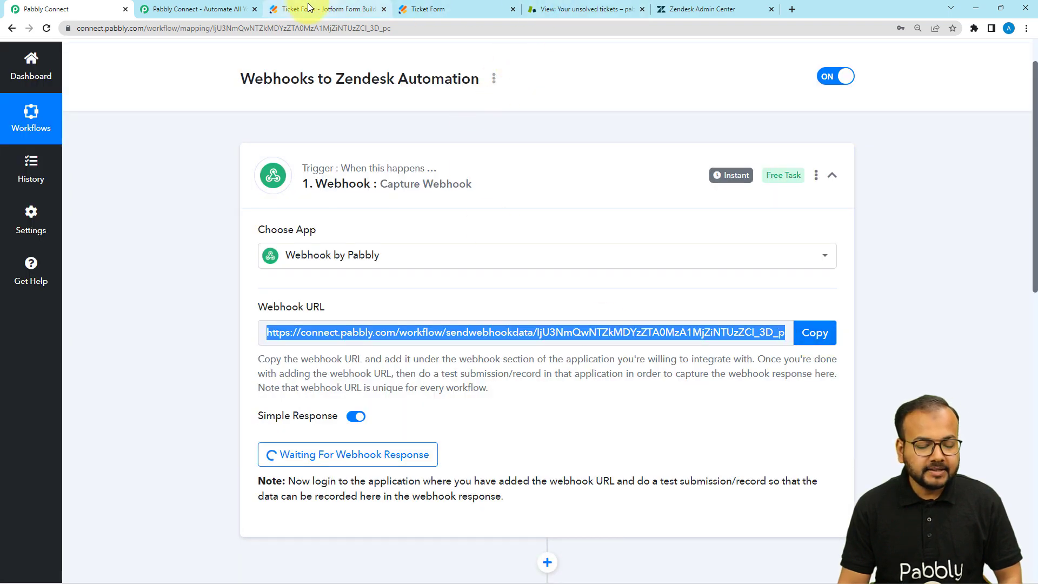
pyautogui.click(310, 9)
pyautogui.rightClick(396, 418)
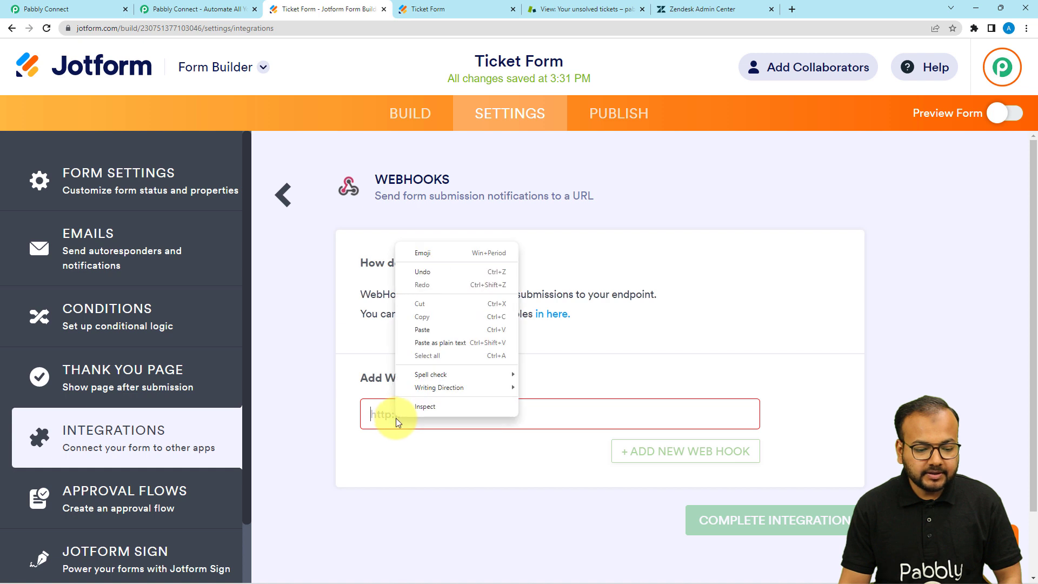
pyautogui.click(422, 346)
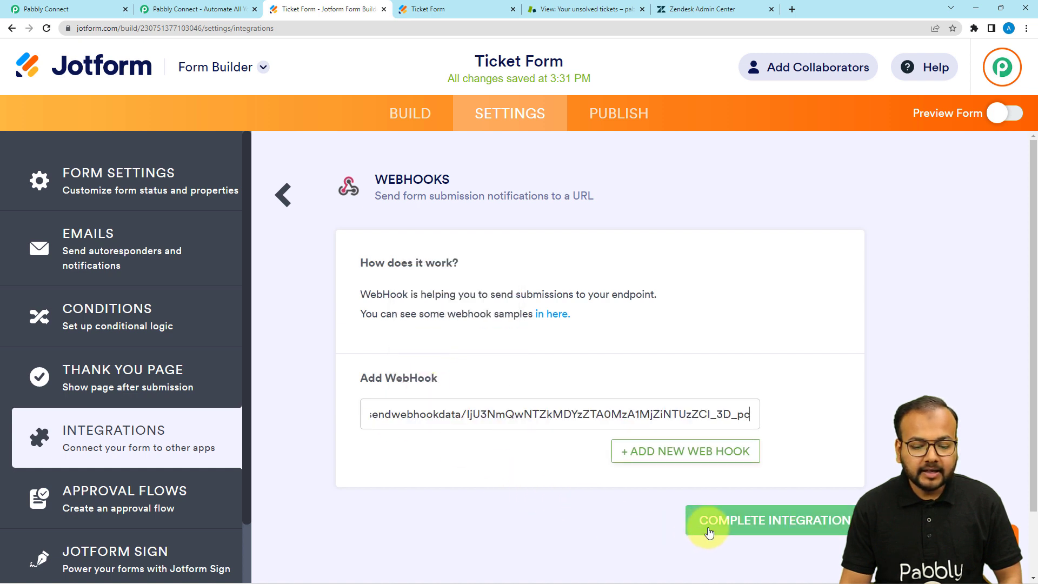
# Complete and finish the WebHooks integration, then go to the form's Publish page
pyautogui.click(690, 529)
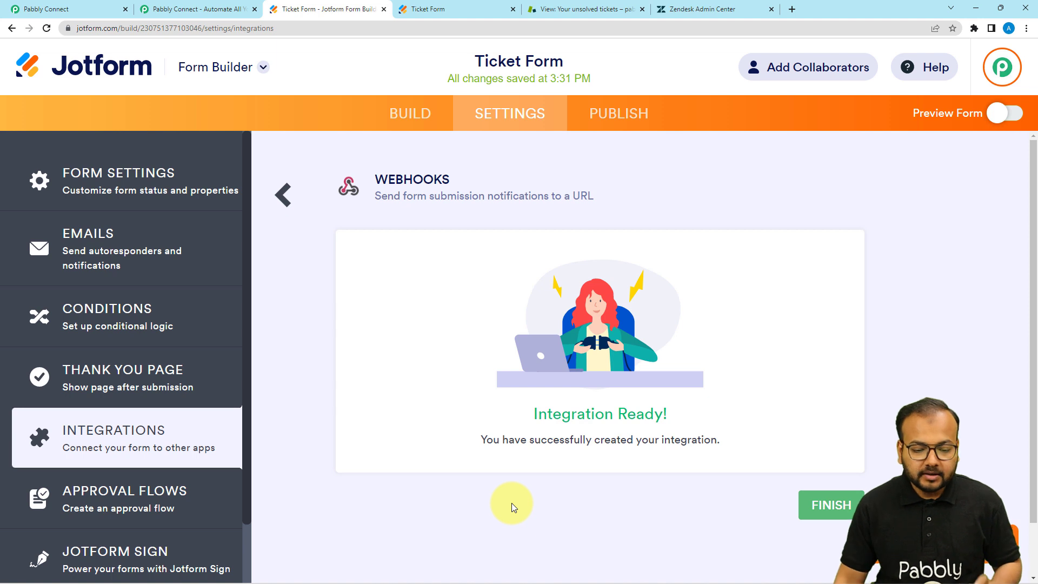
pyautogui.click(803, 504)
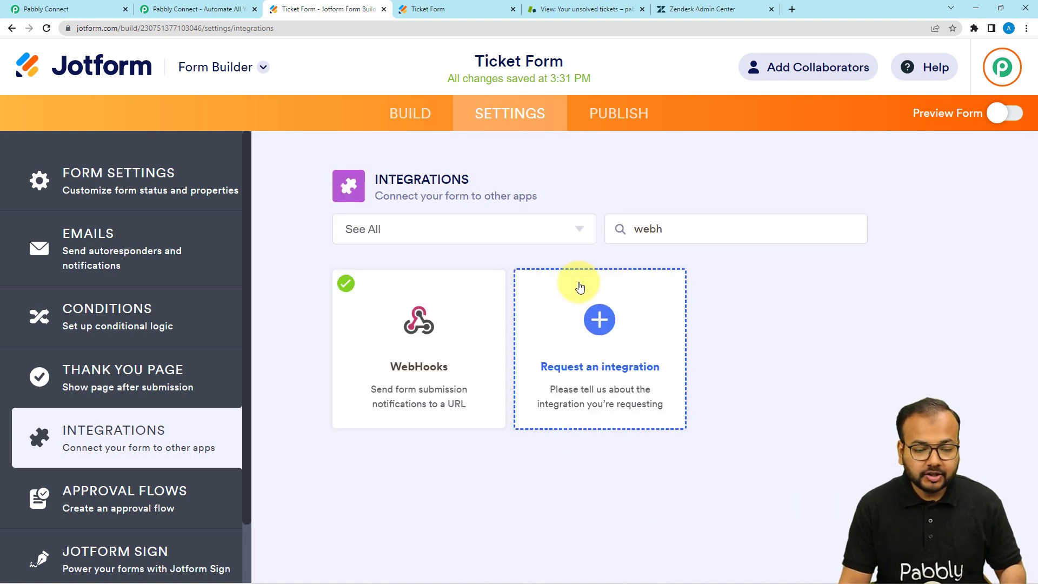
pyautogui.click(617, 114)
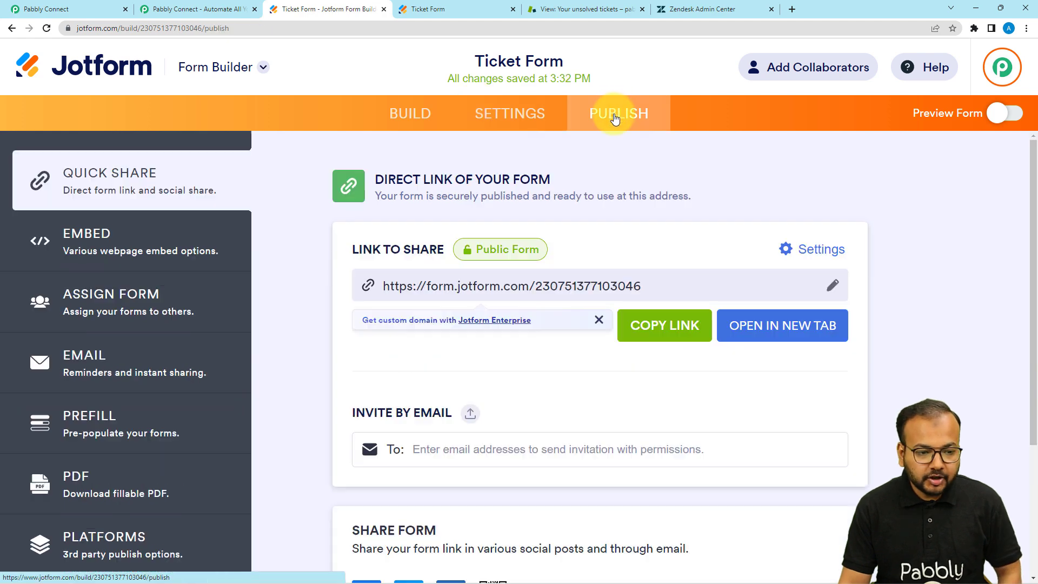
# Open the live Ticket Form in a new tab after confirming Pabbly awaits a webhook response
pyautogui.click(794, 339)
pyautogui.click(94, 14)
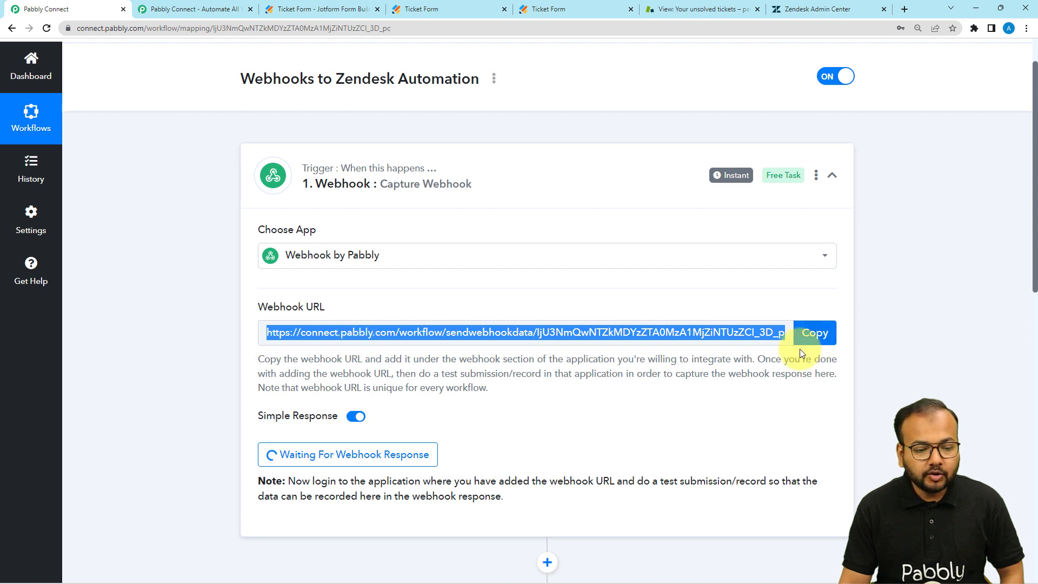
pyautogui.scroll(-2, 800, 352)
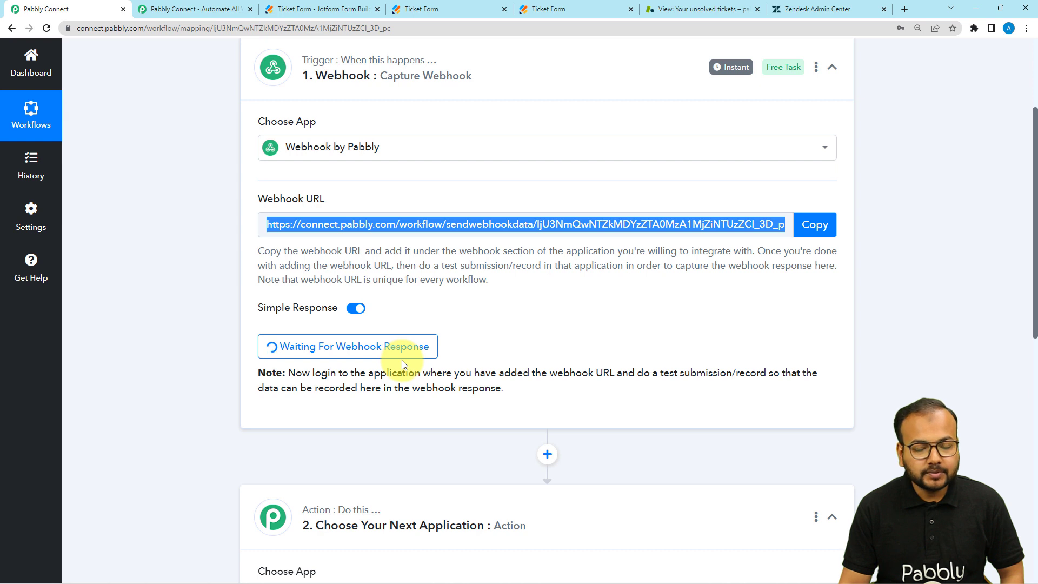
pyautogui.click(661, 377)
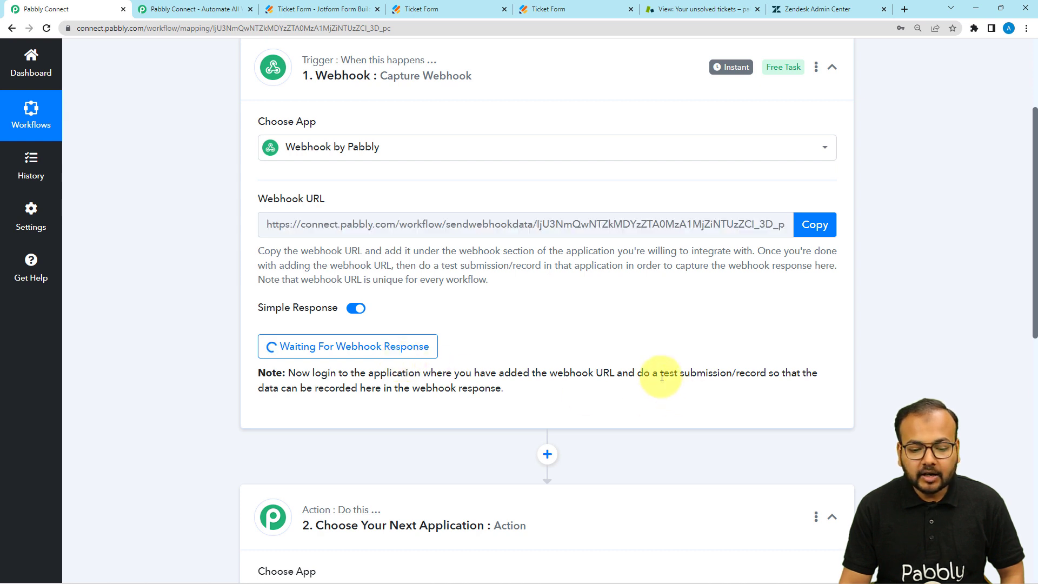
pyautogui.moveTo(662, 376); pyautogui.dragTo(740, 382)
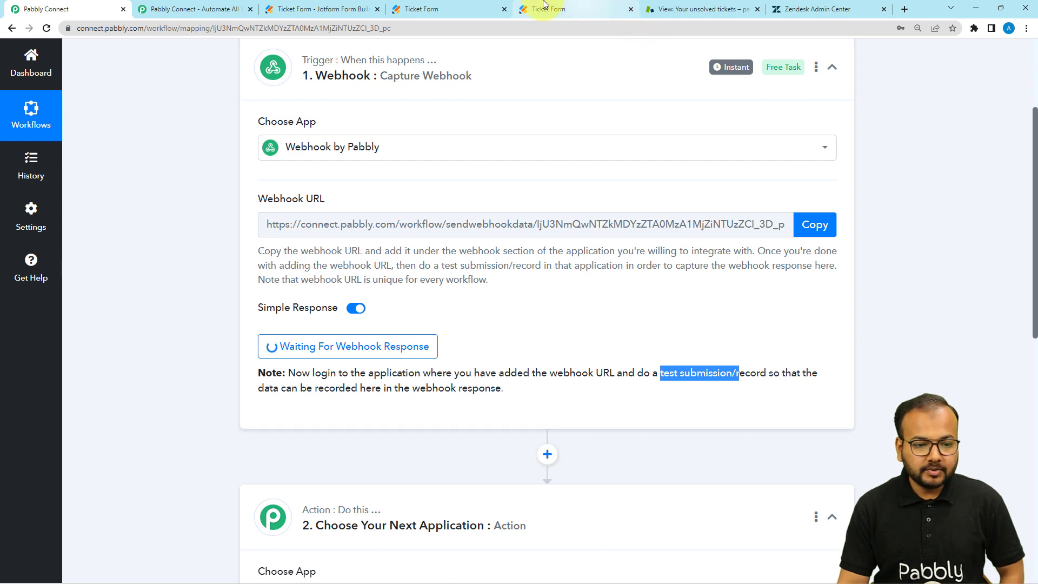
pyautogui.click(462, 8)
# Fill in the test customer's first name, last name and email on the Ticket Form
pyautogui.scroll(-2, 335, 177)
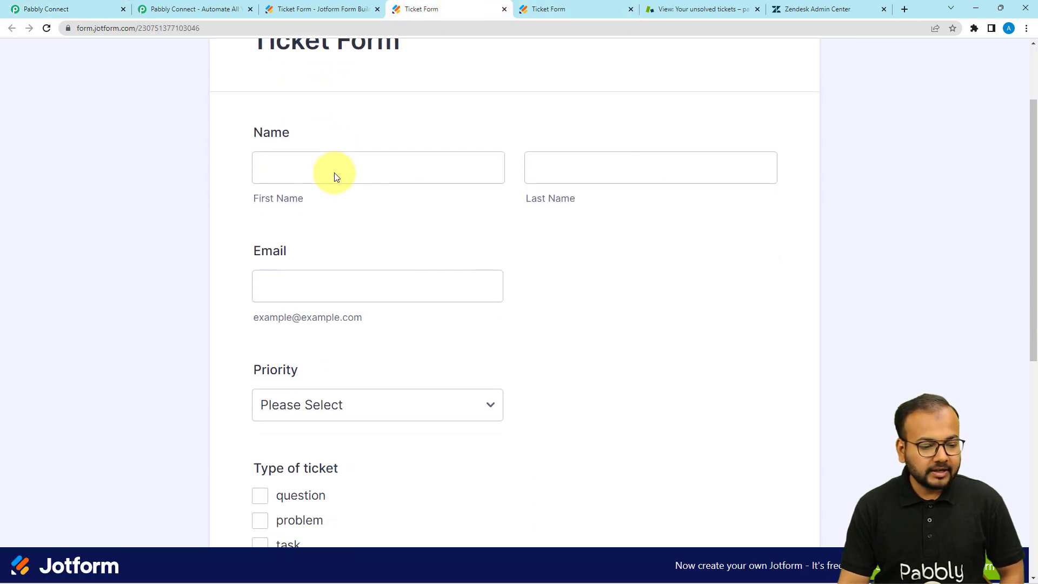
pyautogui.scroll(1, 340, 225)
pyautogui.scroll(-8, 340, 225)
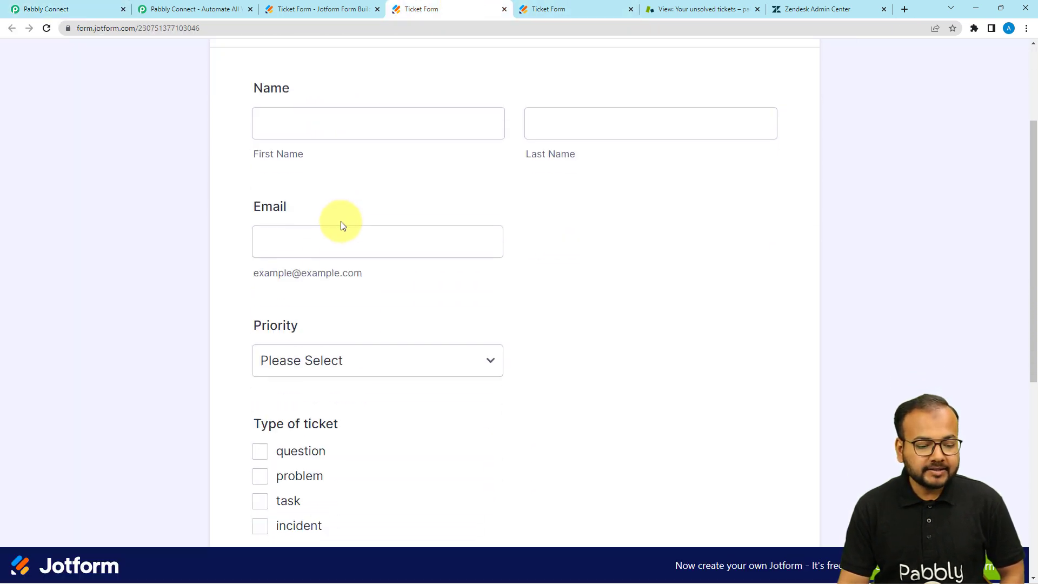
pyautogui.scroll(8, 340, 225)
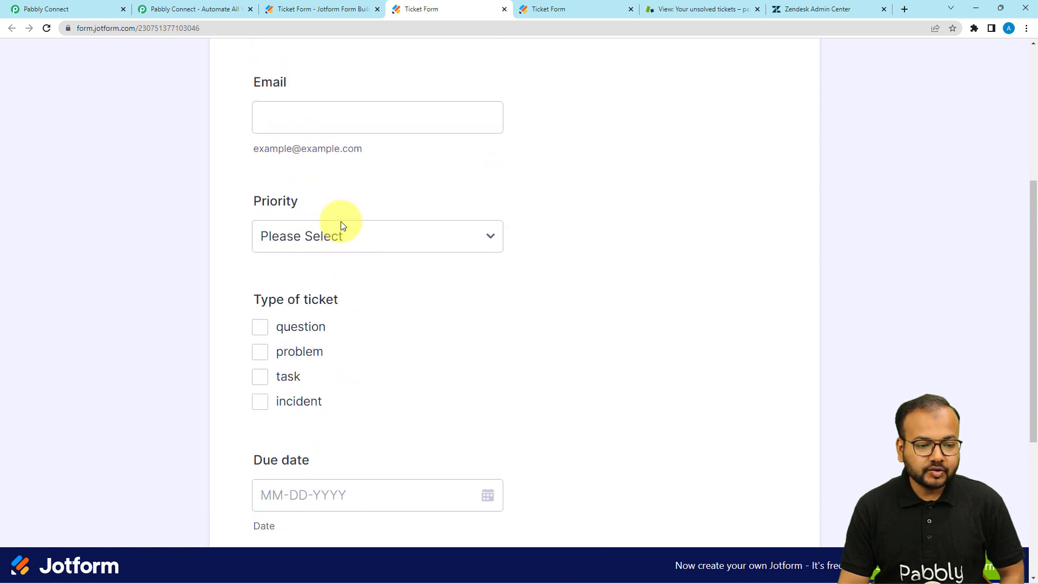
pyautogui.click(341, 223)
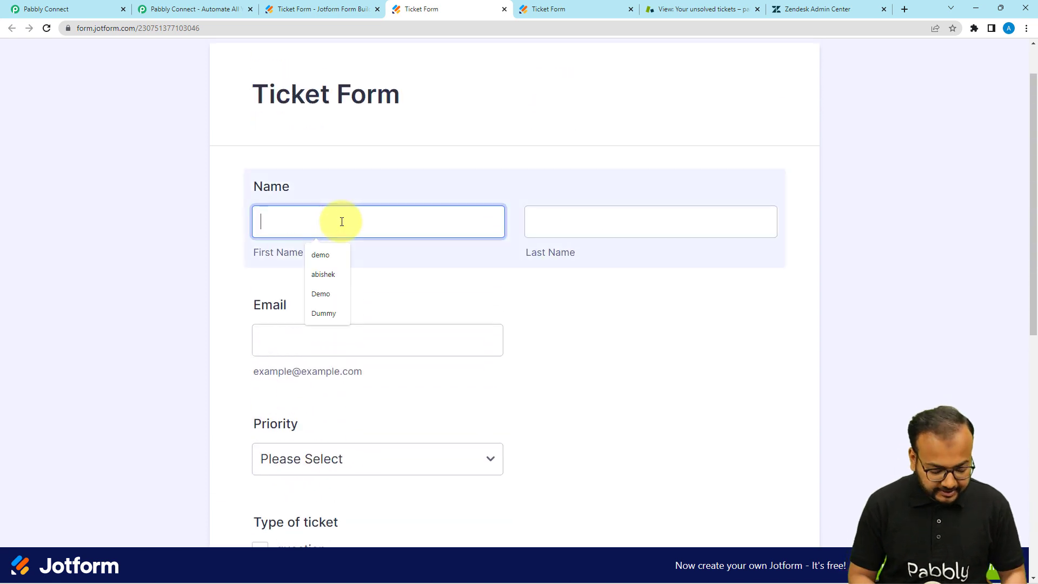
pyautogui.write('D')
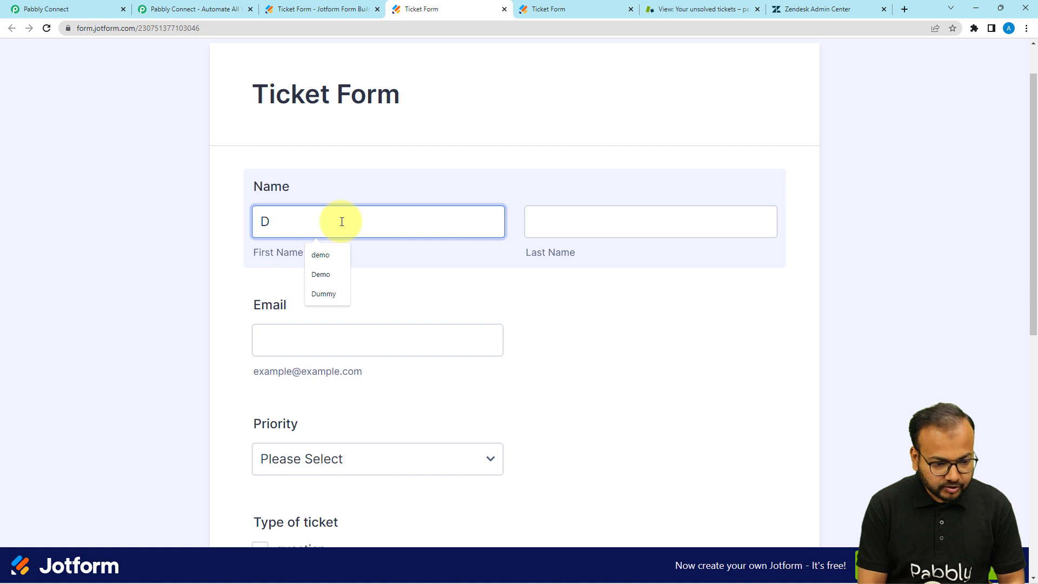
pyautogui.write('ummy')
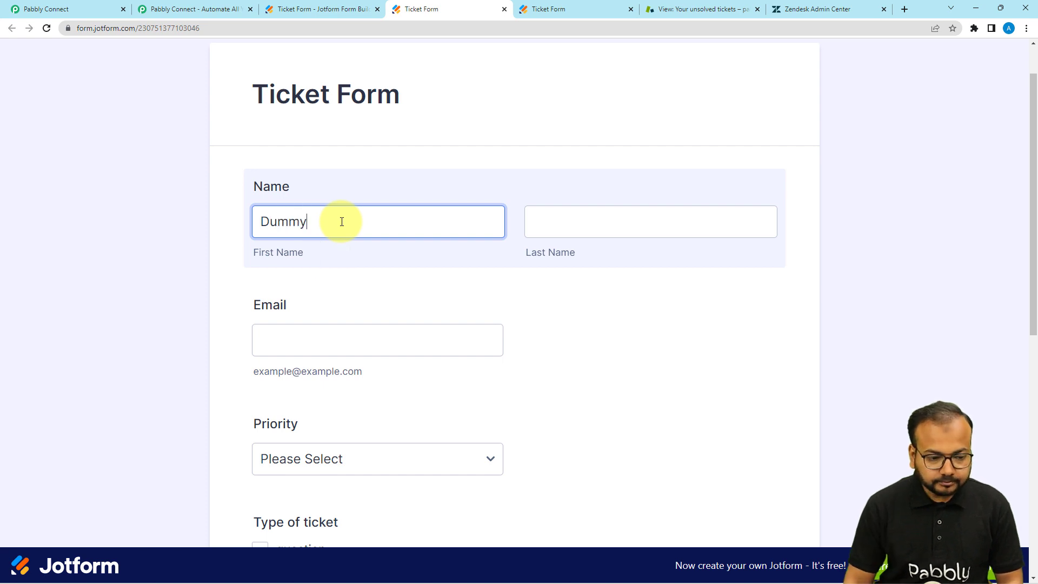
pyautogui.click(644, 221)
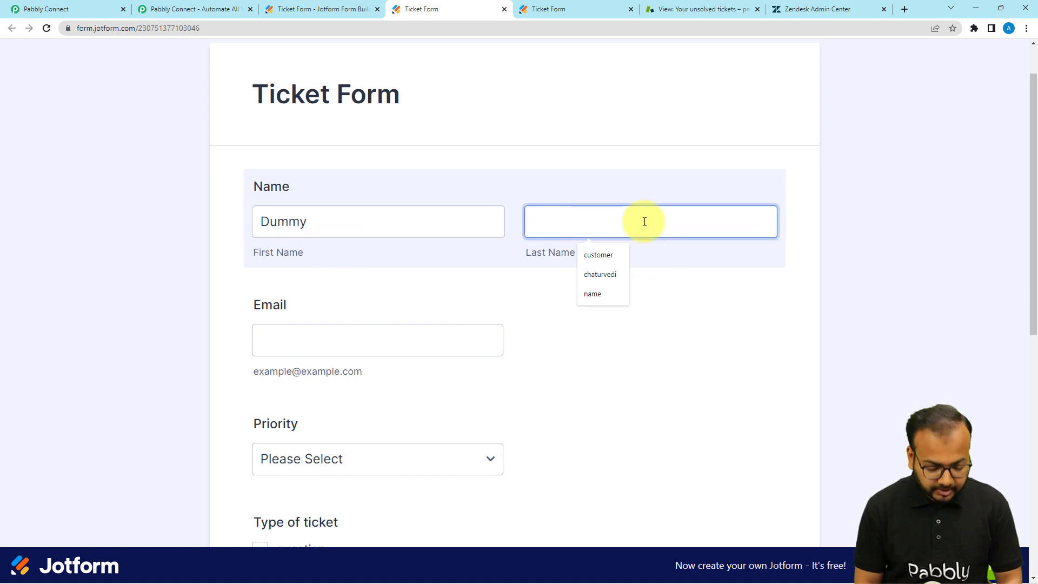
pyautogui.click(600, 254)
pyautogui.click(291, 337)
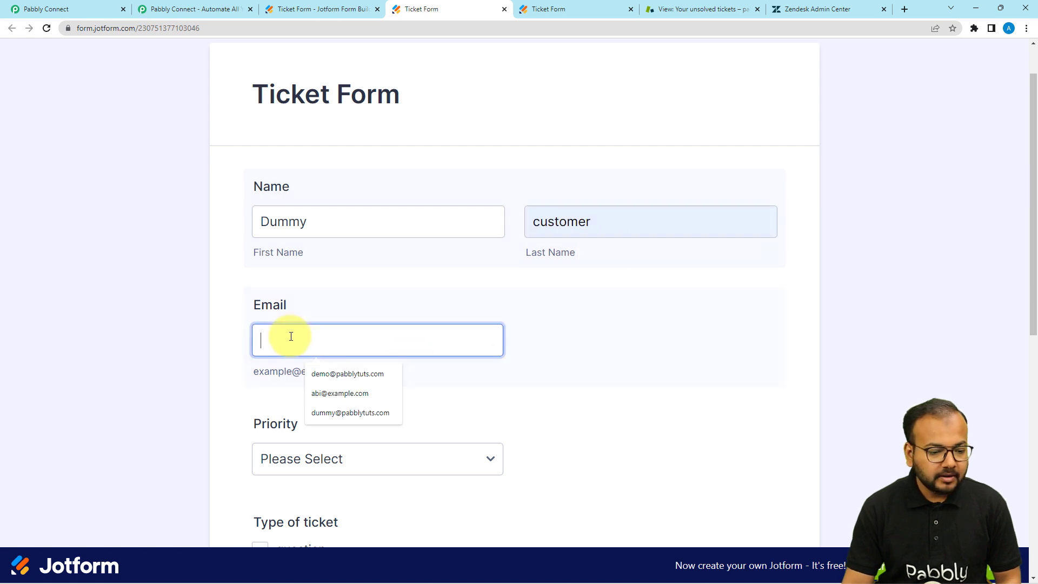
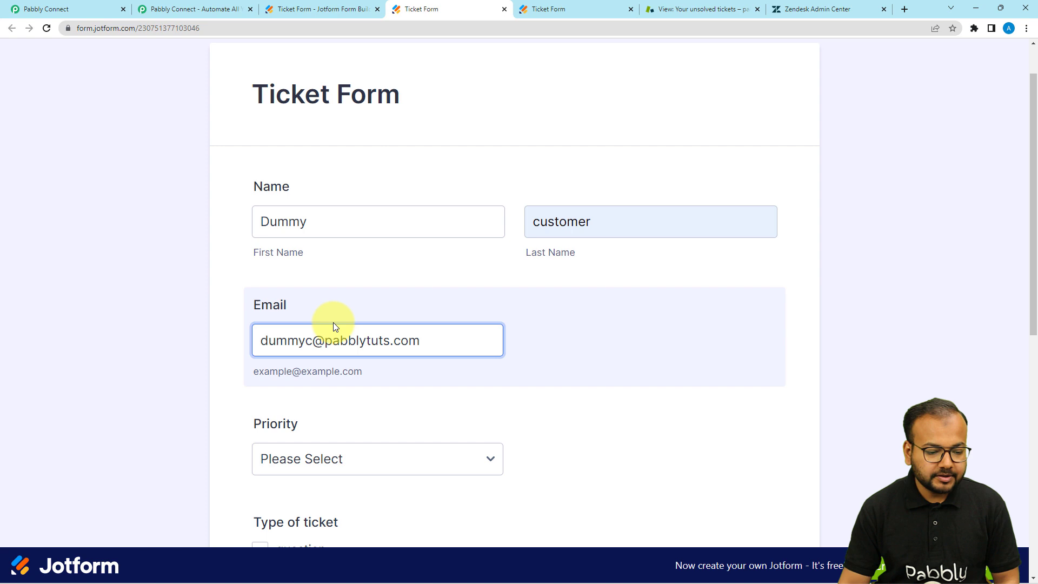
# Set Priority to normal, ticket type to question, and due date to 04-08-2023
pyautogui.scroll(-3, 333, 322)
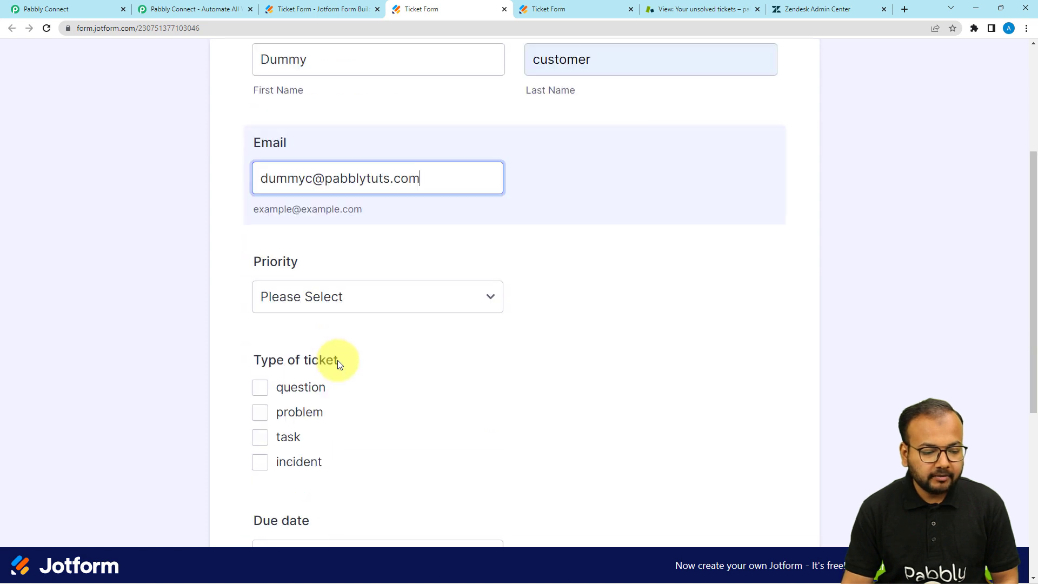
pyautogui.click(334, 296)
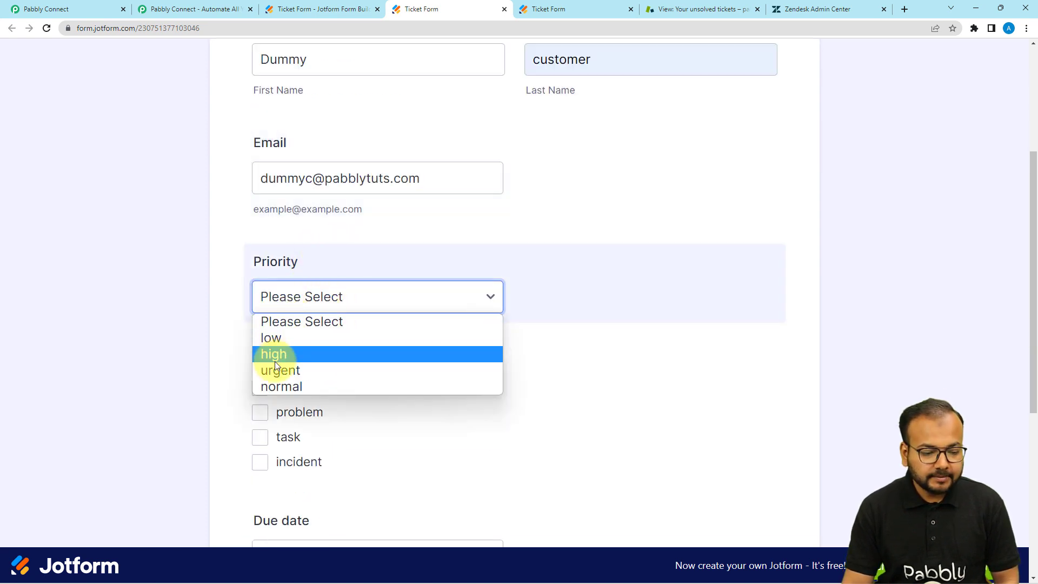
pyautogui.click(273, 384)
pyautogui.scroll(-2, 306, 331)
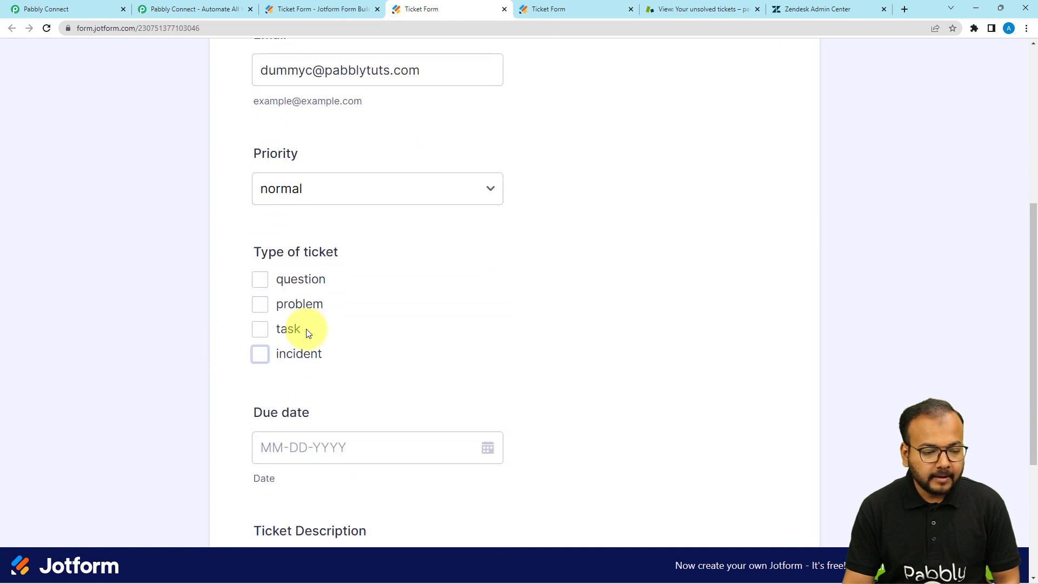
pyautogui.click(267, 286)
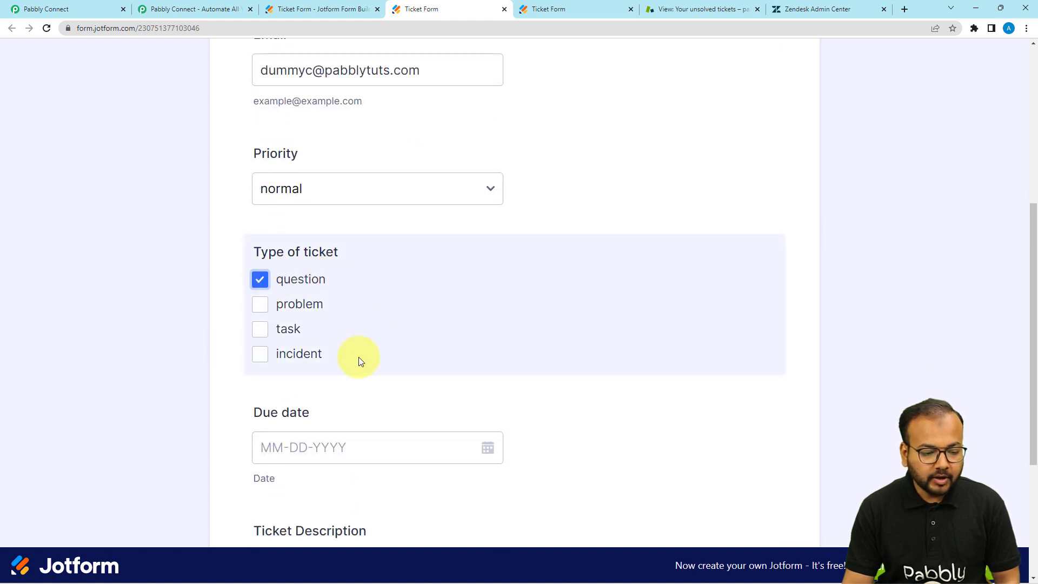
pyautogui.scroll(-1, 358, 357)
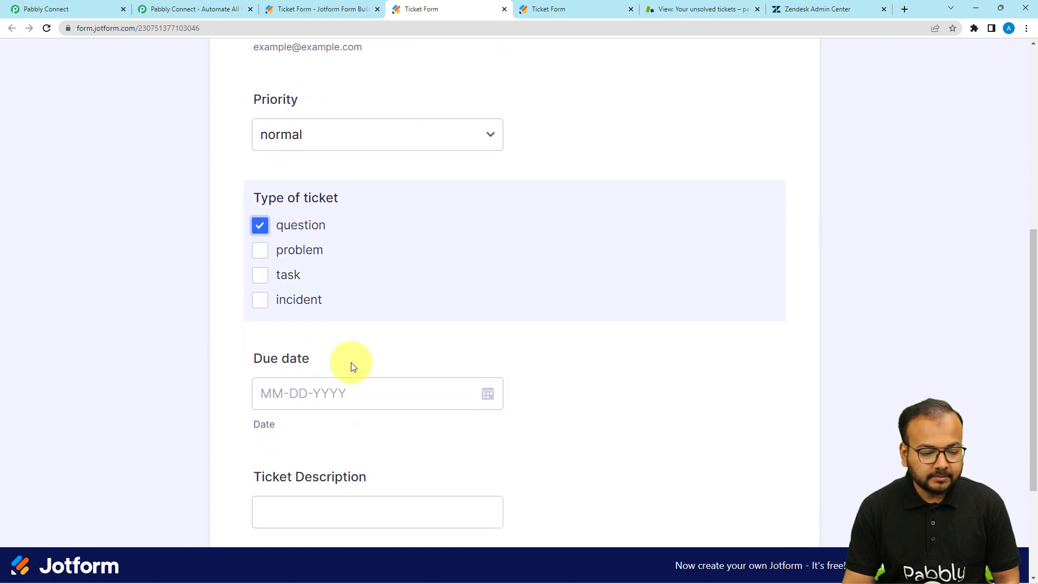
pyautogui.click(491, 399)
pyautogui.scroll(-2, 416, 427)
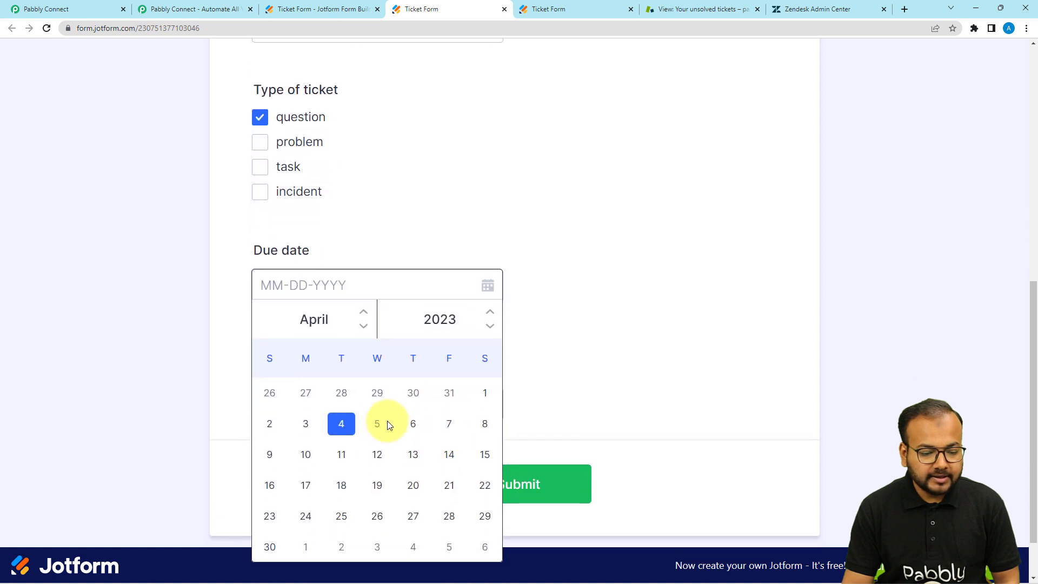
pyautogui.click(476, 427)
# Complete the ticket description ending 'inside pabbly connect', submit the form, and return to Pabbly
pyautogui.click(305, 393)
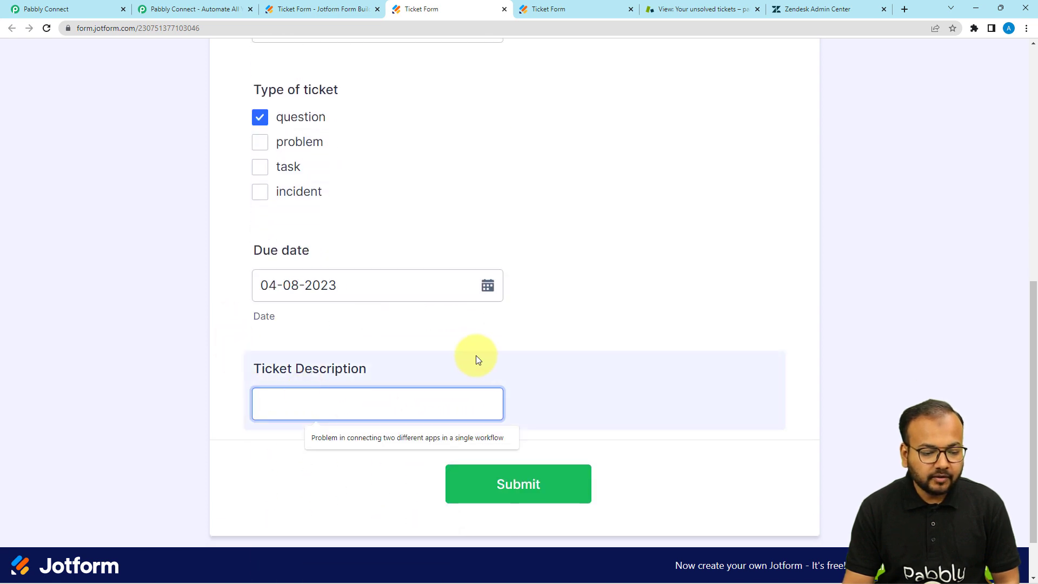
pyautogui.write('Problem in connecting two different apps in a single workflow')
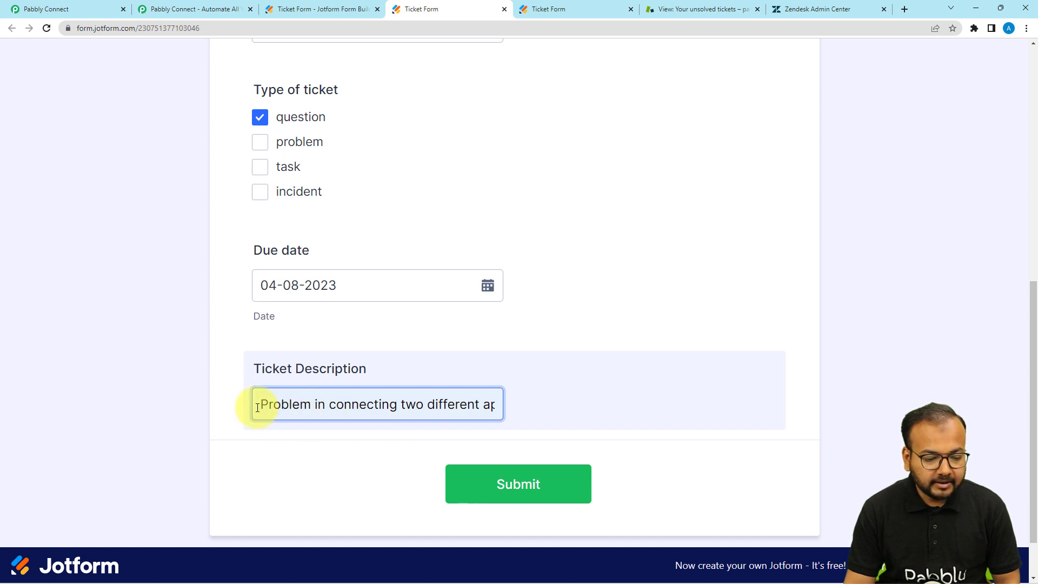
pyautogui.click(350, 404)
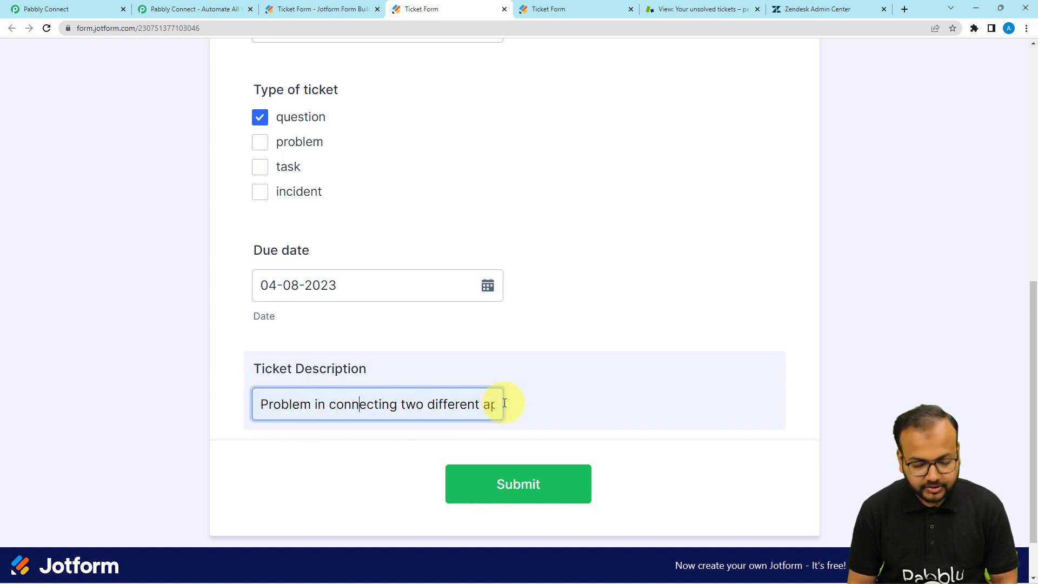
pyautogui.press('Right')
pyautogui.press('Right')
pyautogui.press('Right')
pyautogui.press('Right')
pyautogui.press('Right')
pyautogui.press('Right')
pyautogui.press('Right')
pyautogui.press('Right')
pyautogui.press('Right')
pyautogui.press('Right')
pyautogui.press('Right')
pyautogui.press('Right')
pyautogui.press('Right')
pyautogui.press('Right')
pyautogui.press('Right')
pyautogui.press('Right')
pyautogui.press('Right')
pyautogui.press('Right')
pyautogui.press('Right')
pyautogui.press('Right')
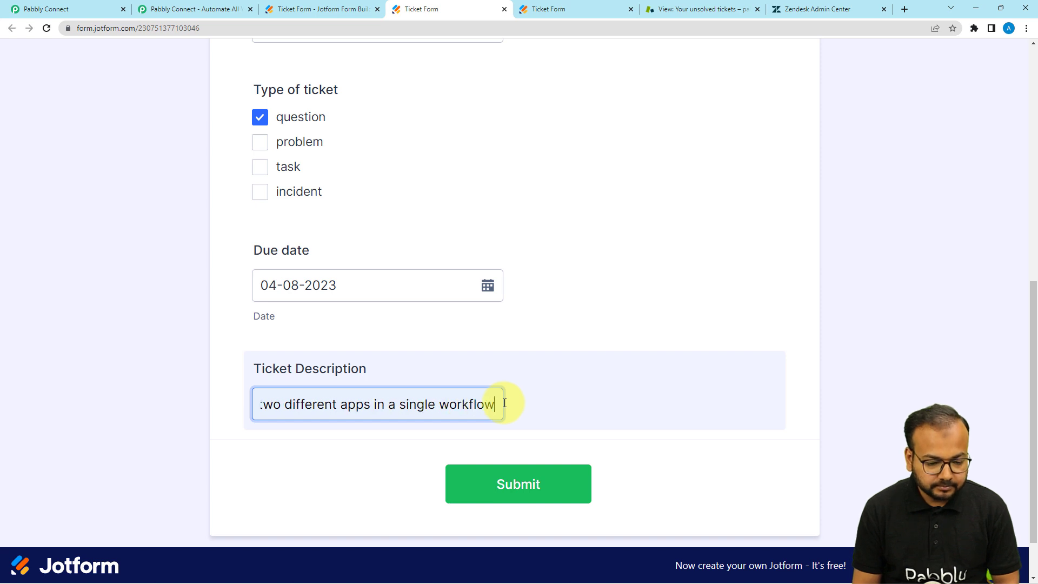
pyautogui.write('i')
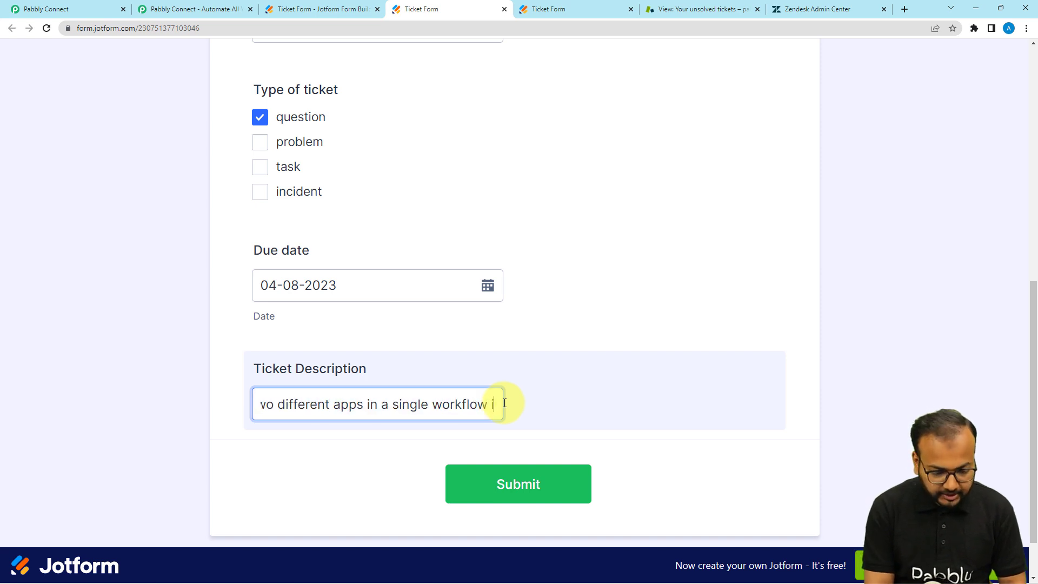
pyautogui.write('nside ')
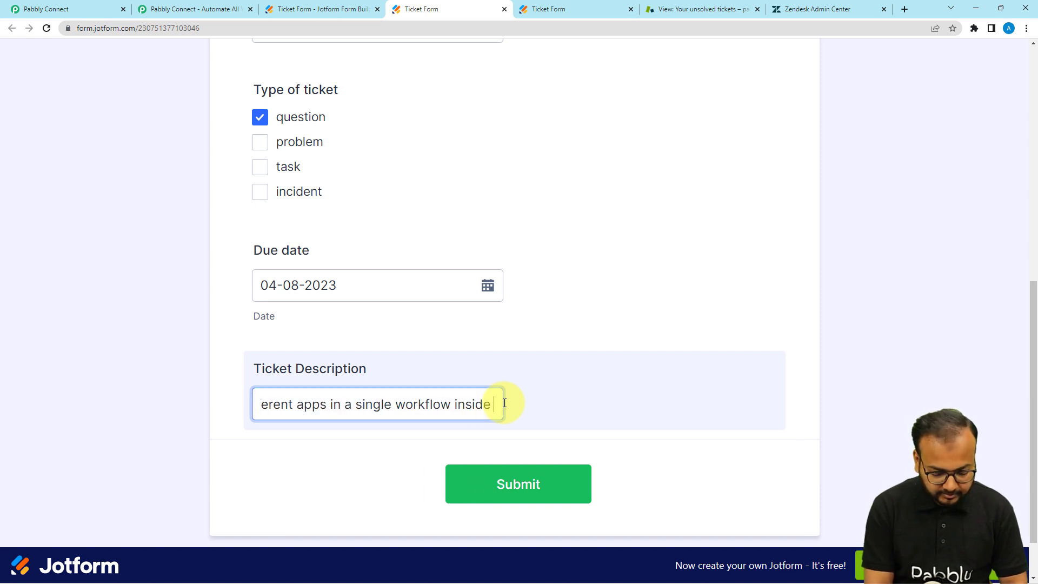
pyautogui.write('pabbly connect')
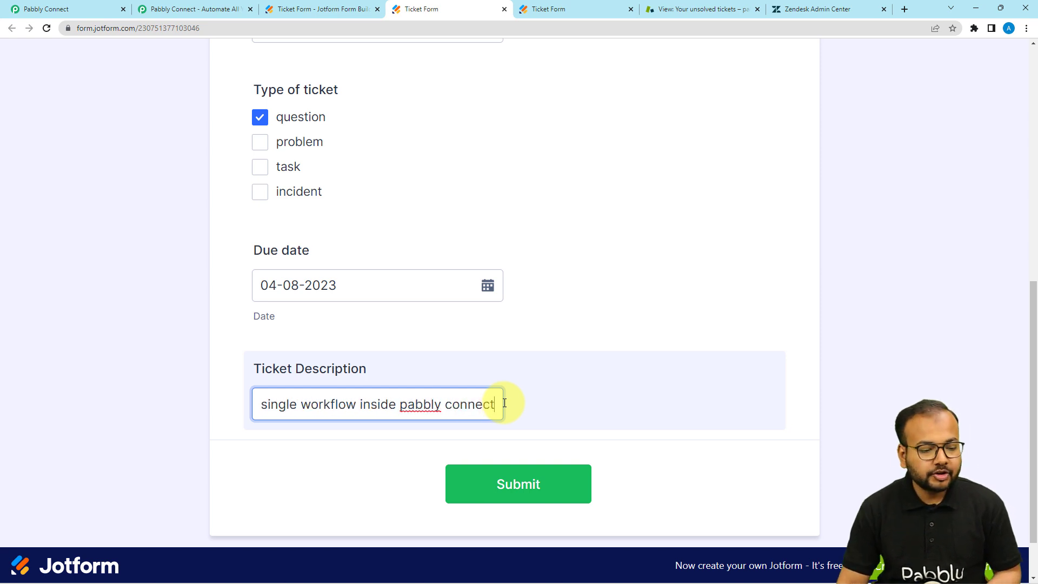
pyautogui.click(526, 434)
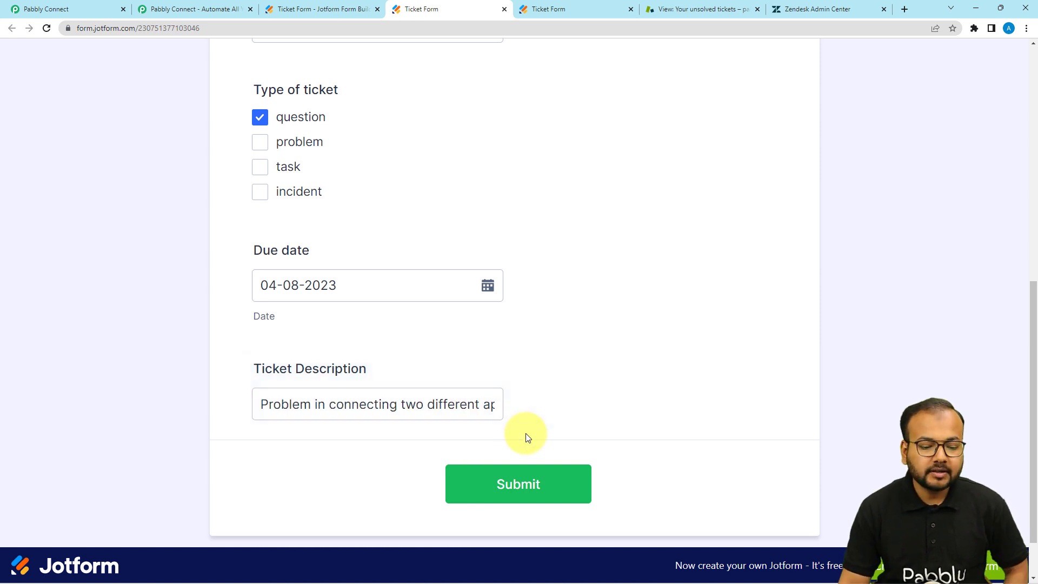
pyautogui.click(551, 495)
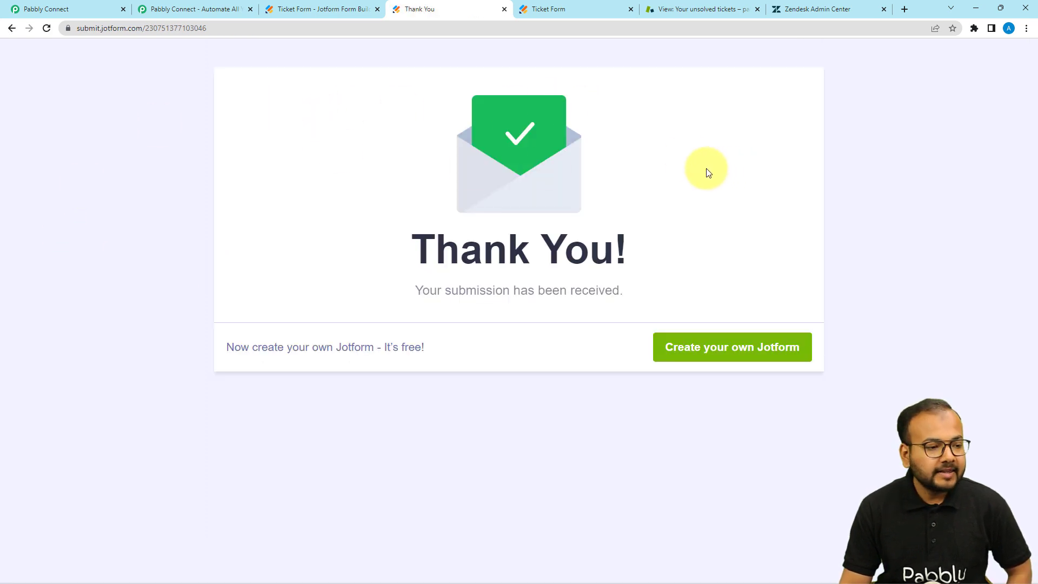
pyautogui.click(90, 8)
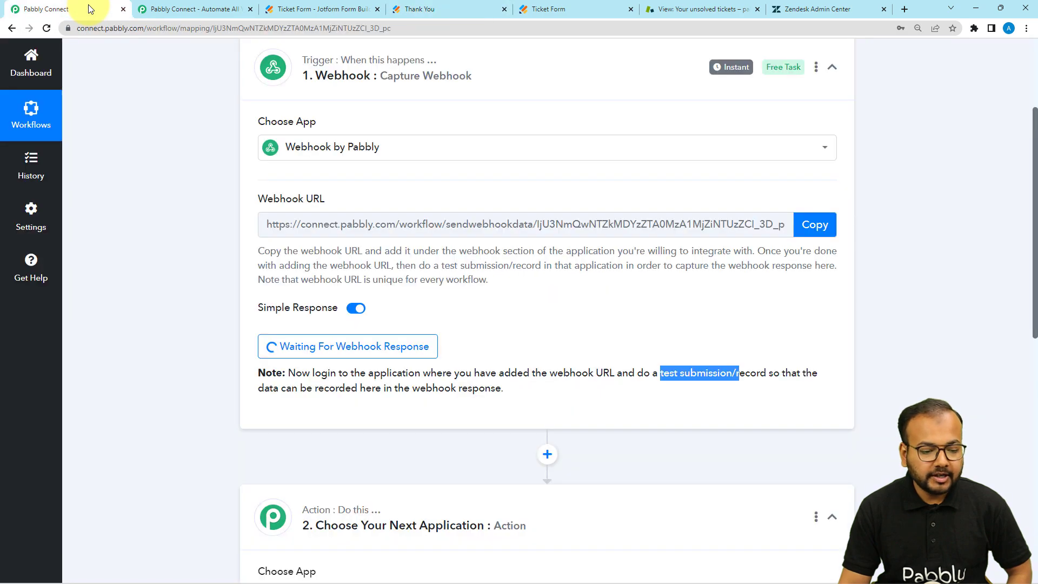
# Review the captured response: priority normal, type question, due date 04/08/2023, and description
pyautogui.scroll(-4, 157, 156)
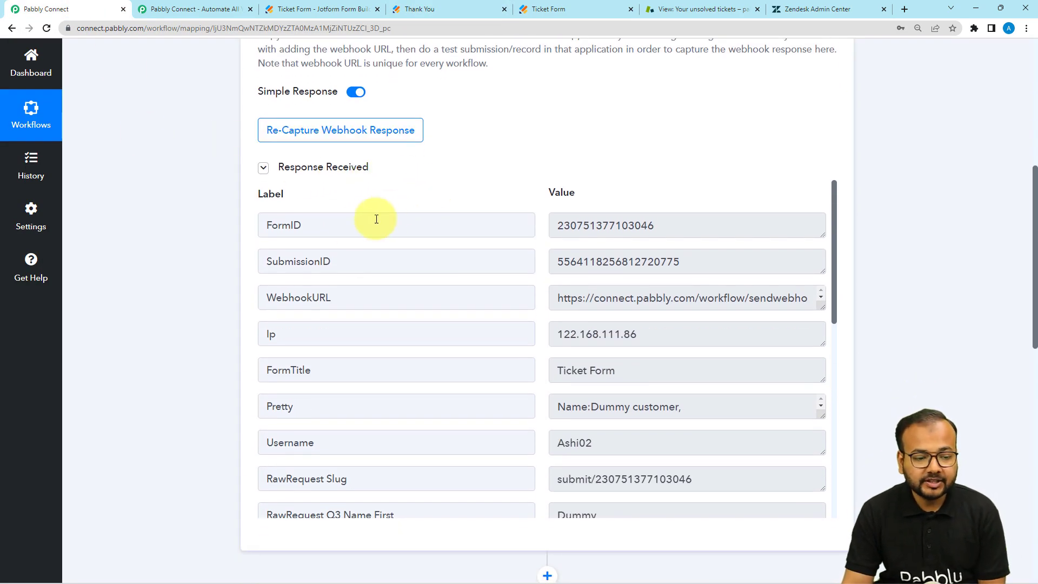
pyautogui.scroll(-3, 322, 253)
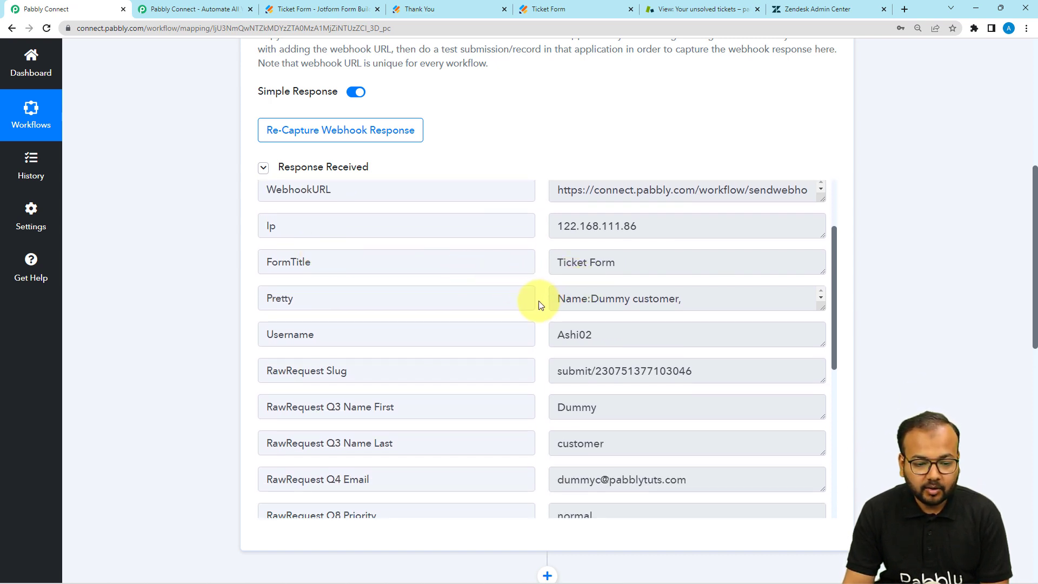
pyautogui.scroll(-3, 470, 339)
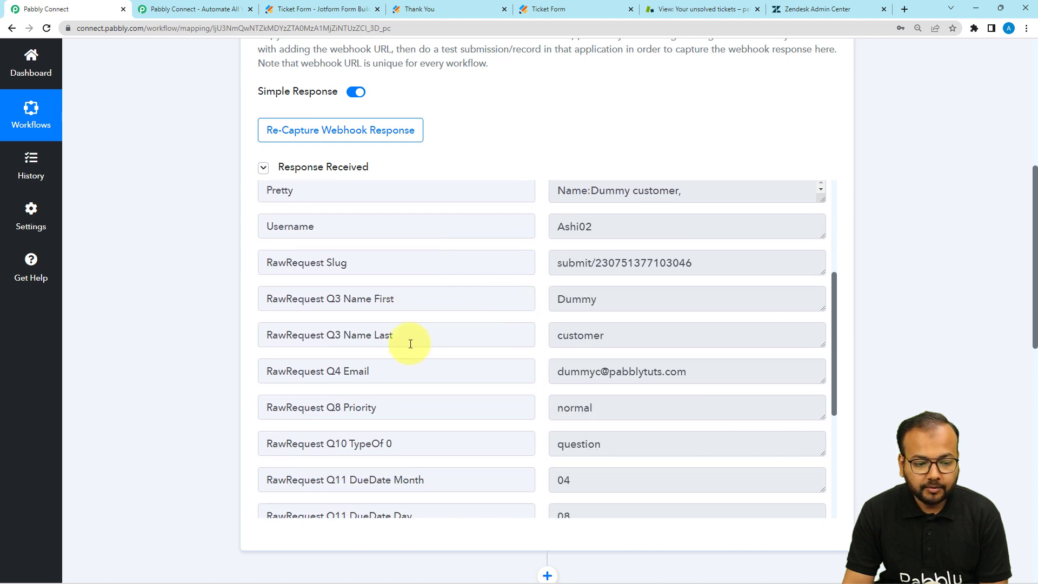
pyautogui.scroll(-2, 513, 381)
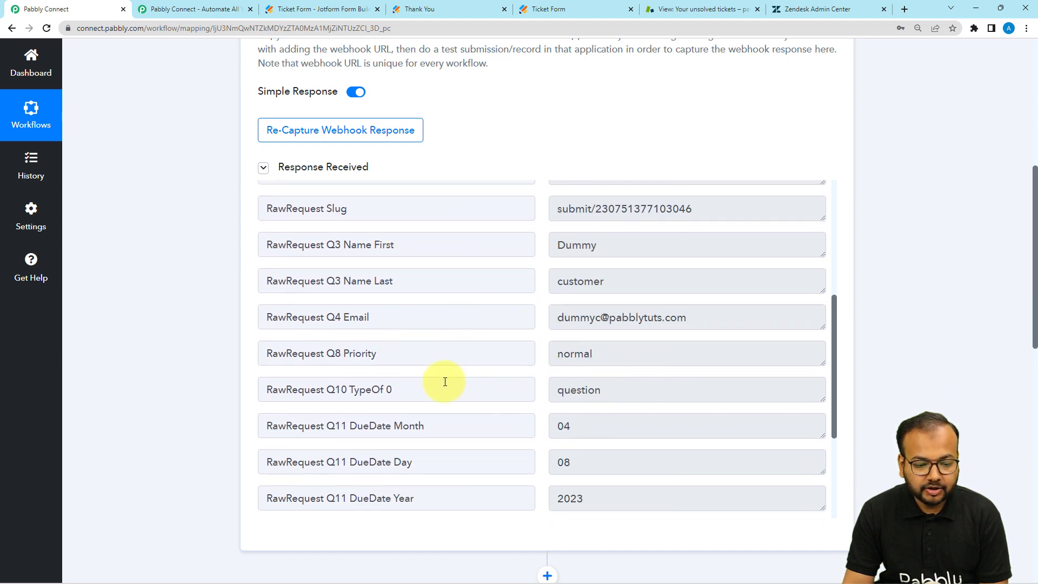
pyautogui.scroll(-2, 436, 363)
pyautogui.scroll(-2, 537, 382)
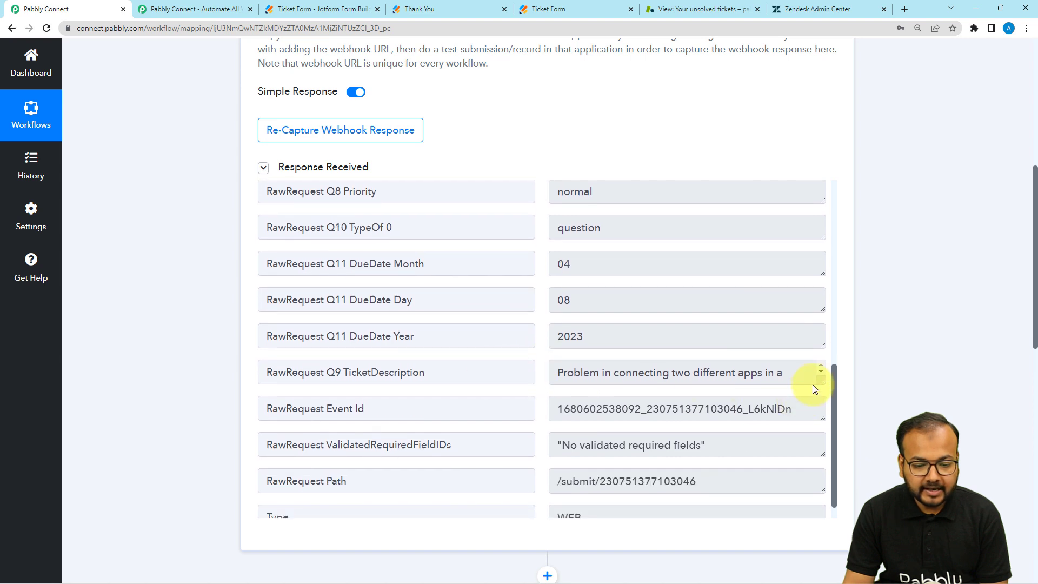
pyautogui.scroll(-1, 463, 375)
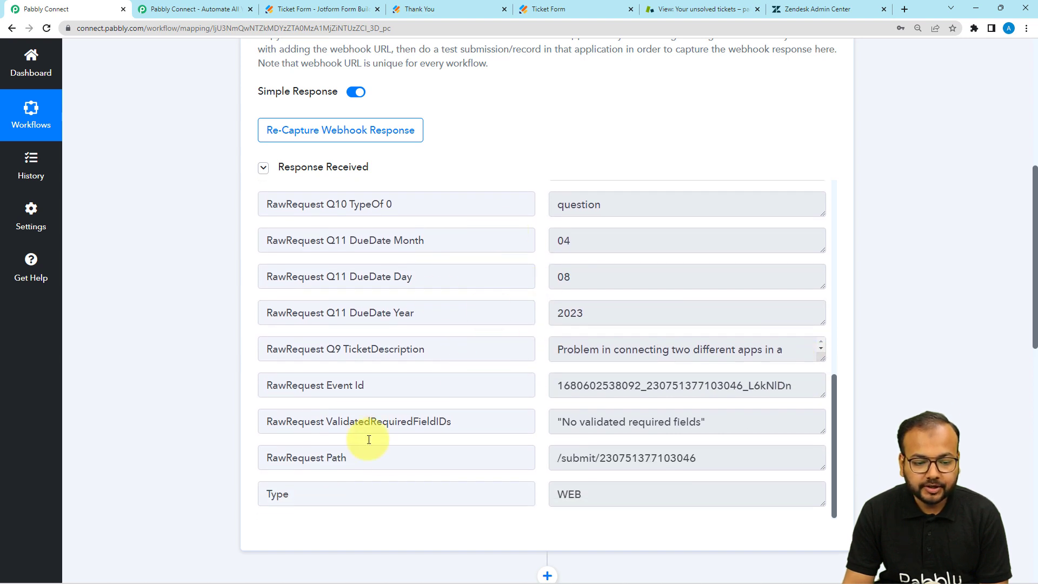
pyautogui.click(597, 247)
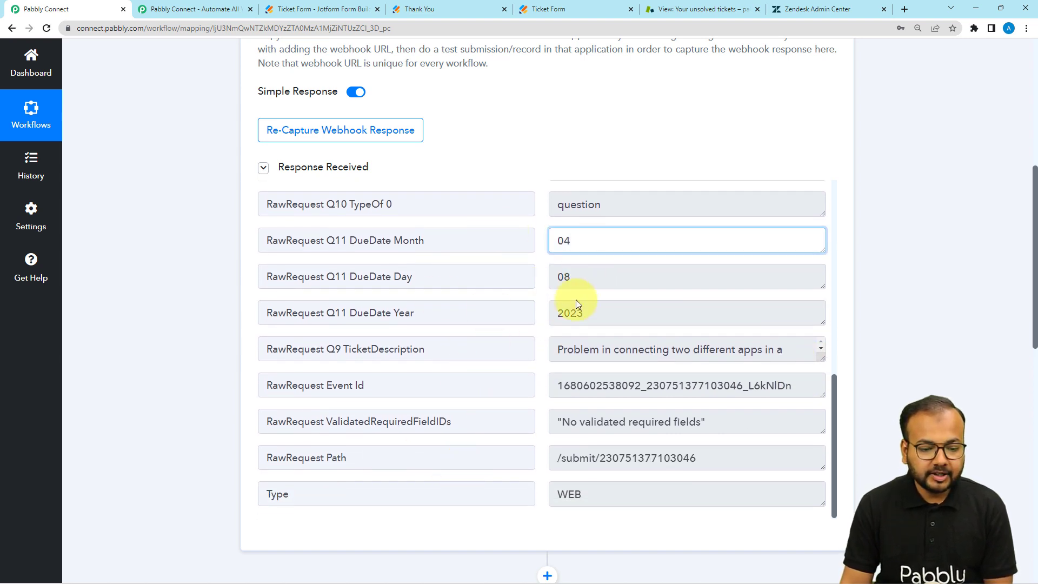
pyautogui.click(164, 252)
pyautogui.scroll(-5, 163, 252)
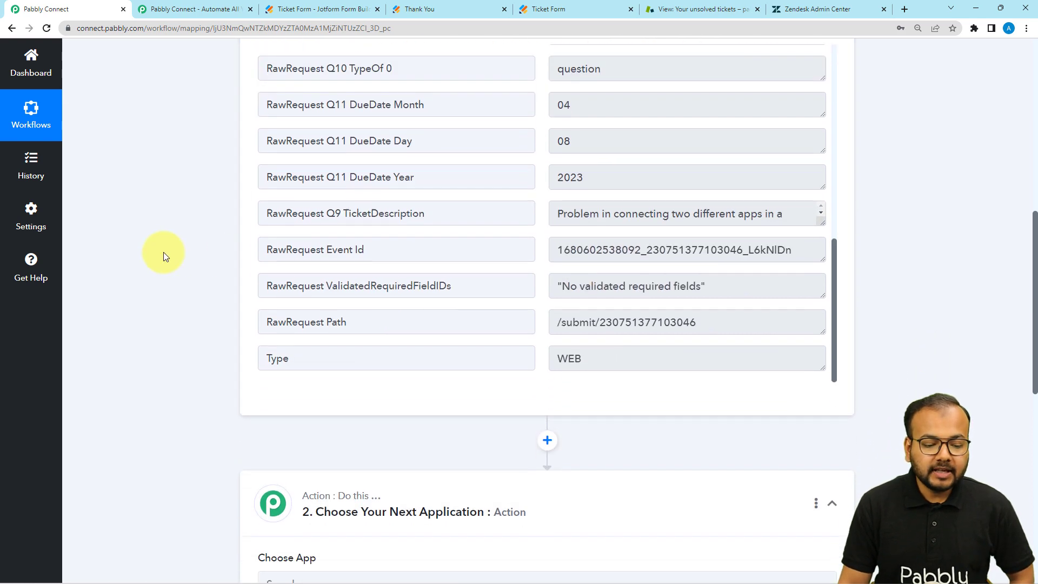
pyautogui.scroll(-2, 163, 251)
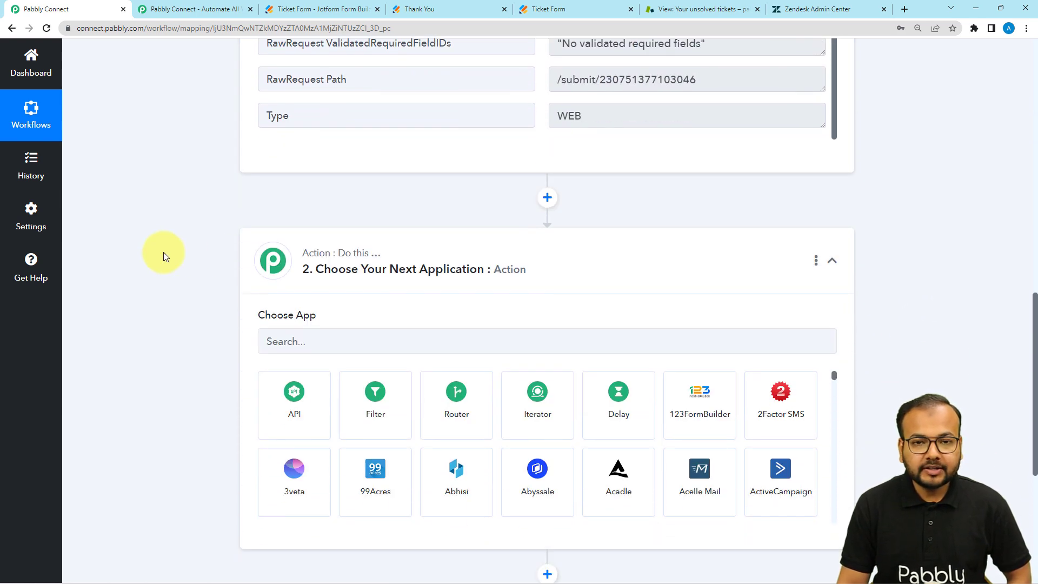
pyautogui.scroll(-2, 163, 252)
# Set the action step to Zendesk with the Create Ticket action event
pyautogui.click(270, 229)
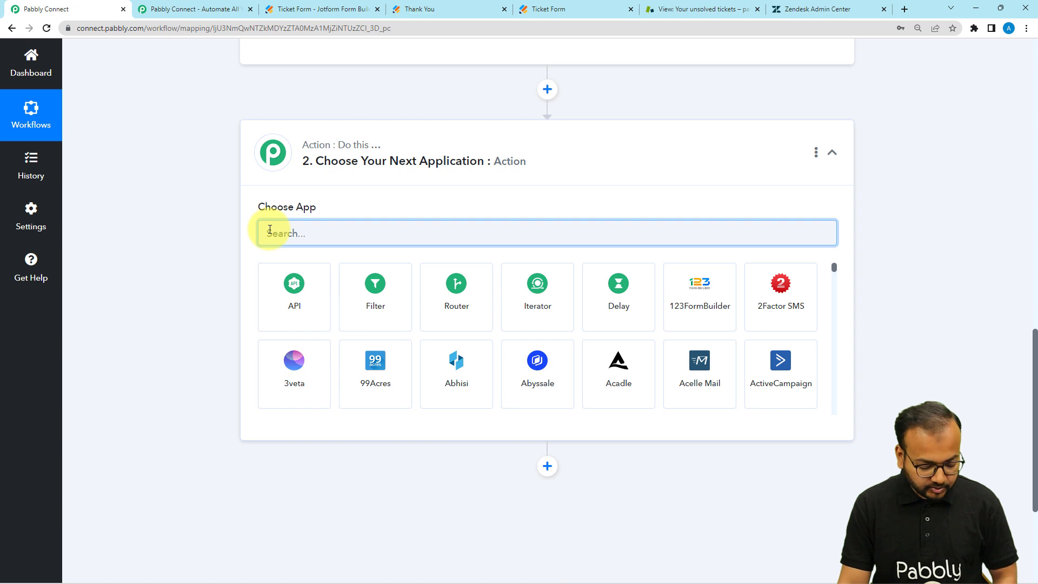
pyautogui.write('ze')
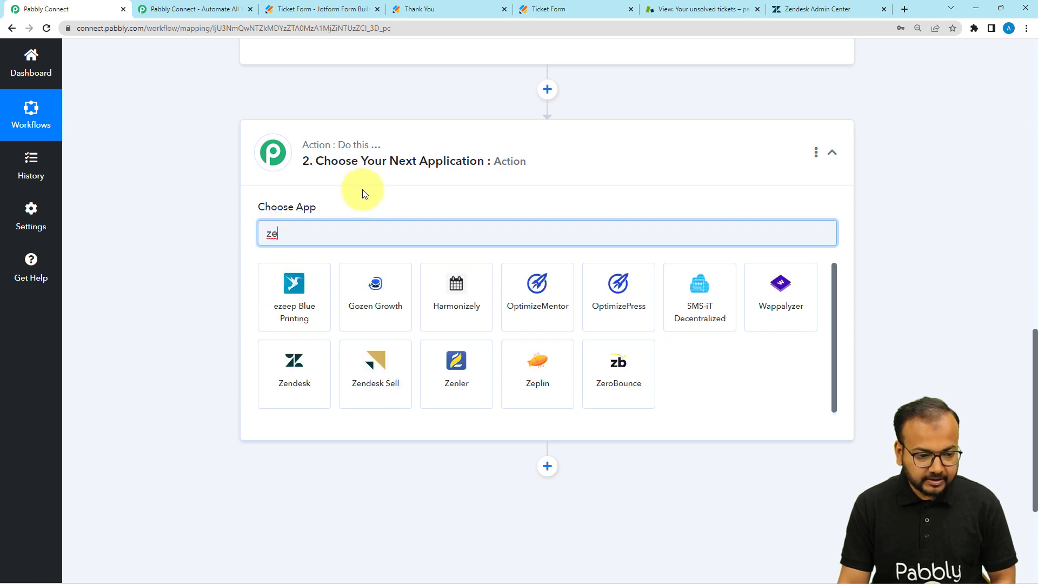
pyautogui.write('nde')
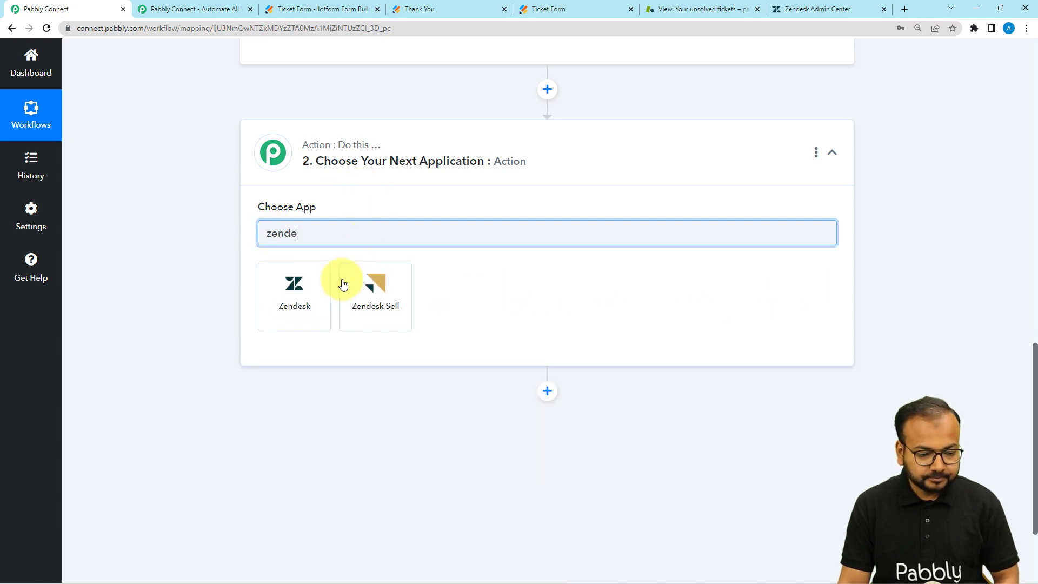
pyautogui.click(292, 285)
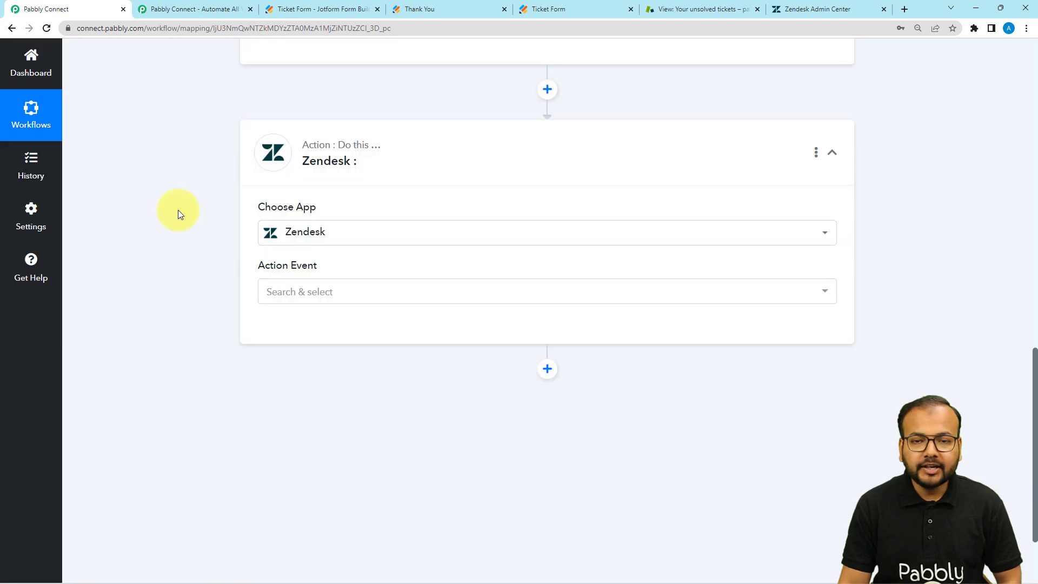
pyautogui.scroll(-1, 178, 210)
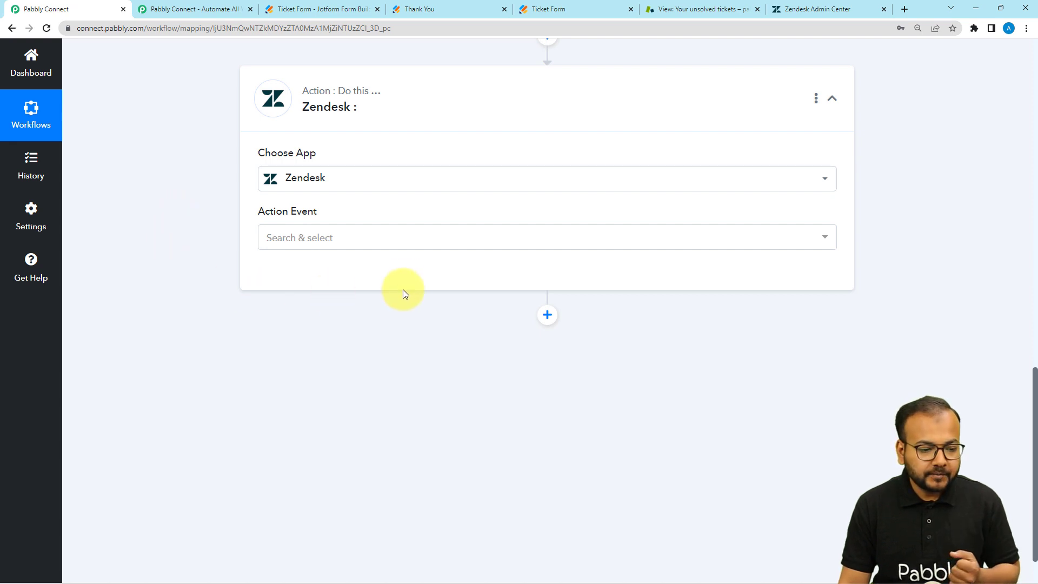
pyautogui.click(291, 234)
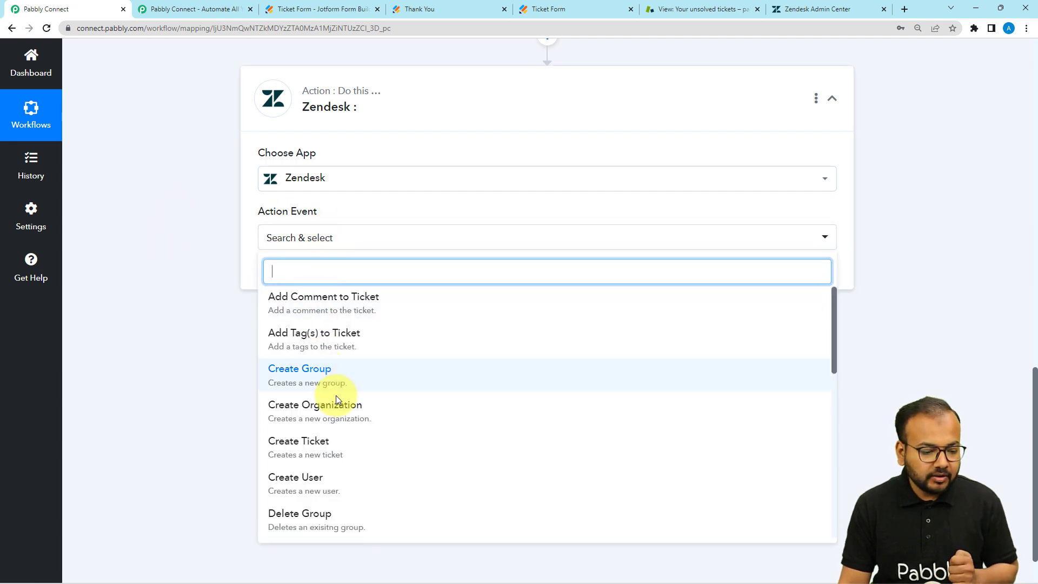
pyautogui.click(313, 458)
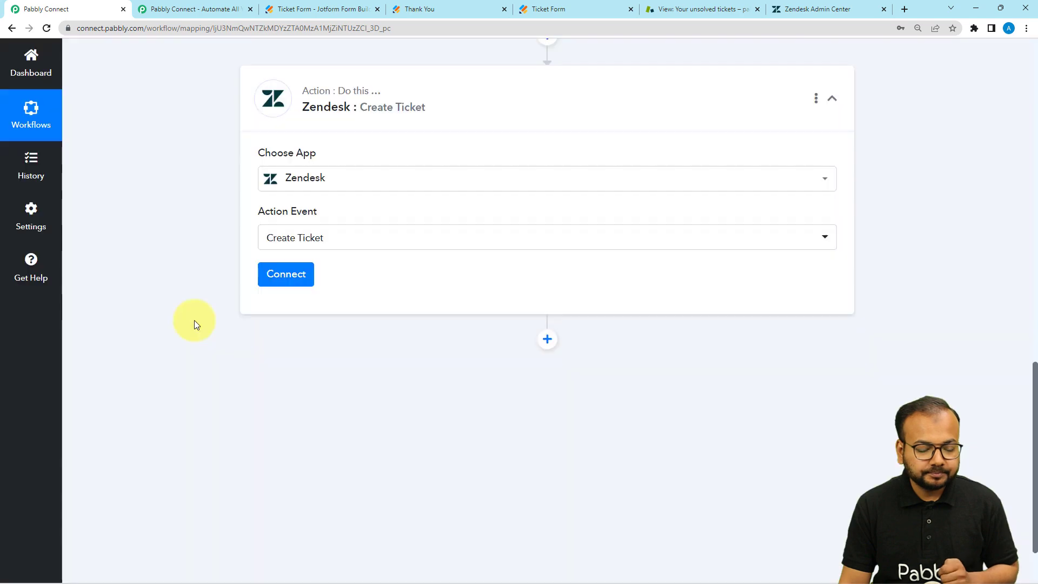
# Start adding a new Zendesk connection, then switch to Zendesk's unsolved tickets view
pyautogui.click(305, 287)
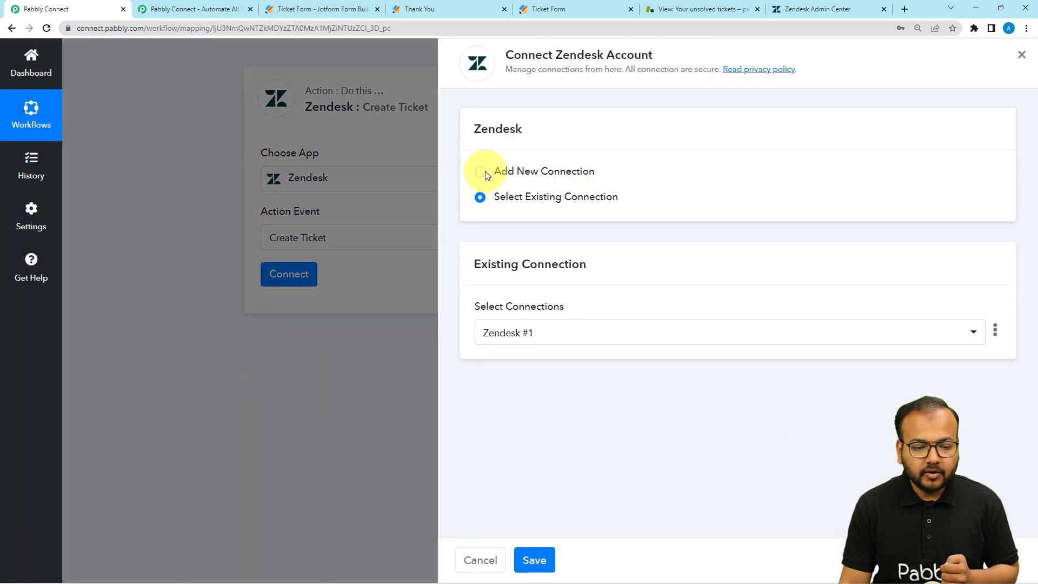
pyautogui.click(478, 171)
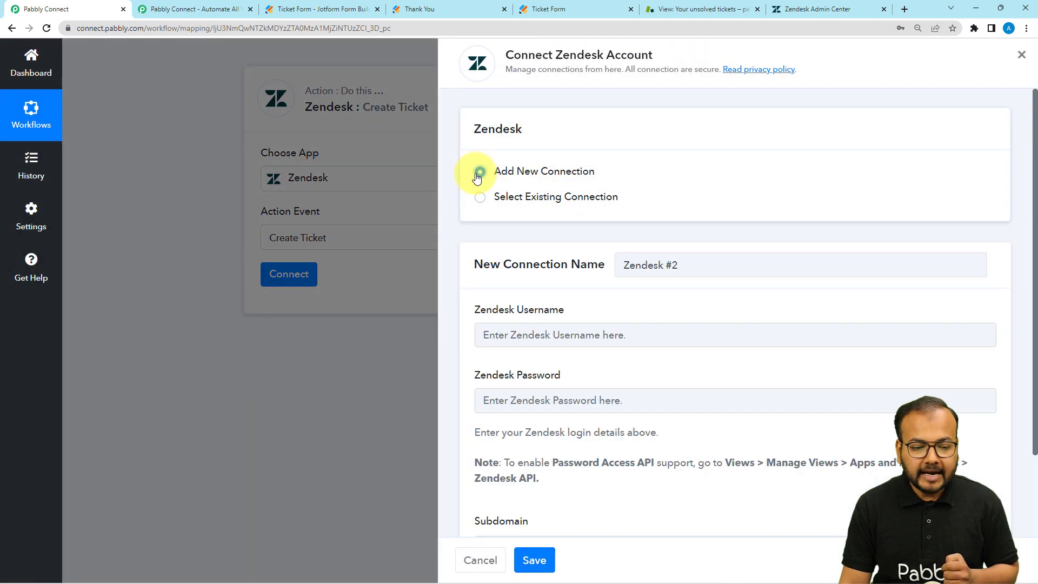
pyautogui.scroll(-1, 576, 364)
pyautogui.scroll(-2, 576, 364)
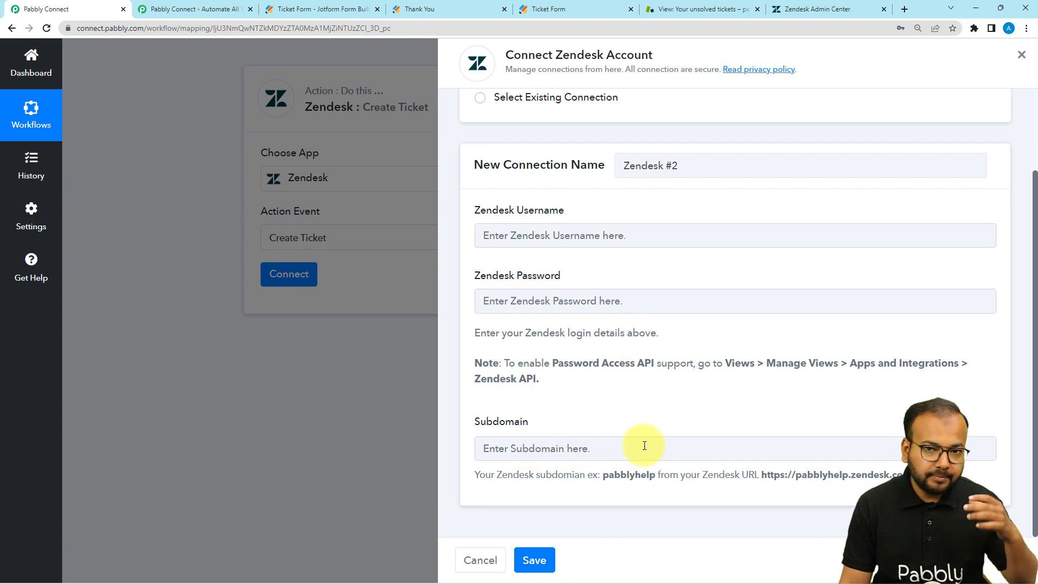
pyautogui.click(575, 236)
pyautogui.click(579, 210)
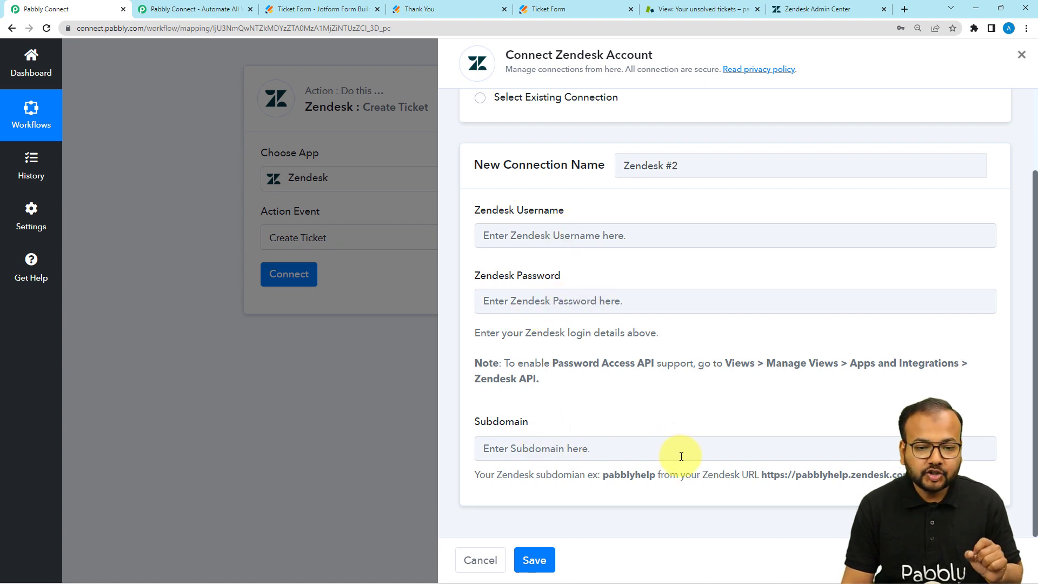
pyautogui.click(735, 6)
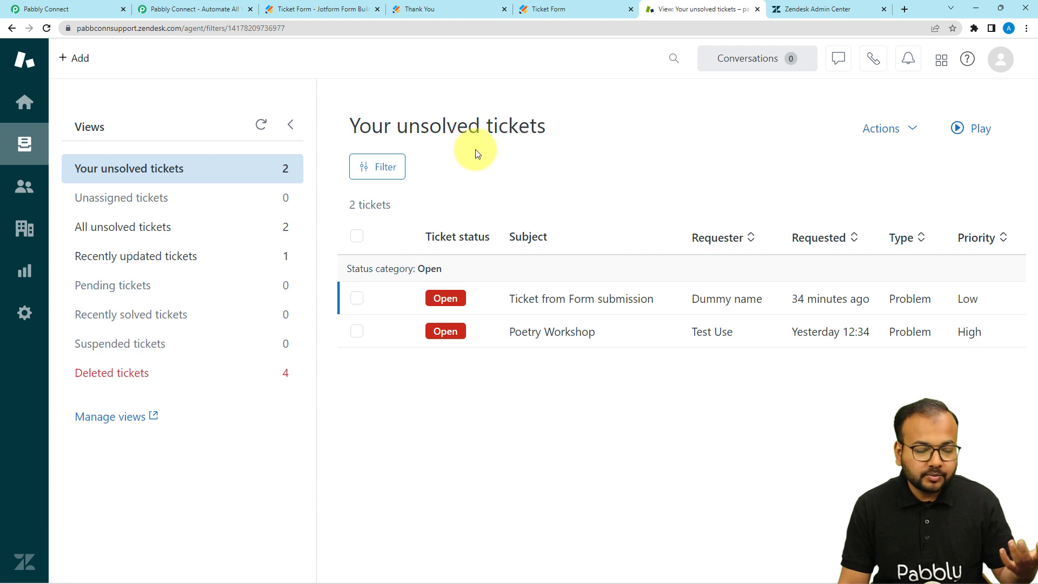
# Select the pabbconnsupport subdomain in Zendesk's page address and switch back to Pabbly Connect
pyautogui.click(109, 32)
pyautogui.doubleClick(109, 31)
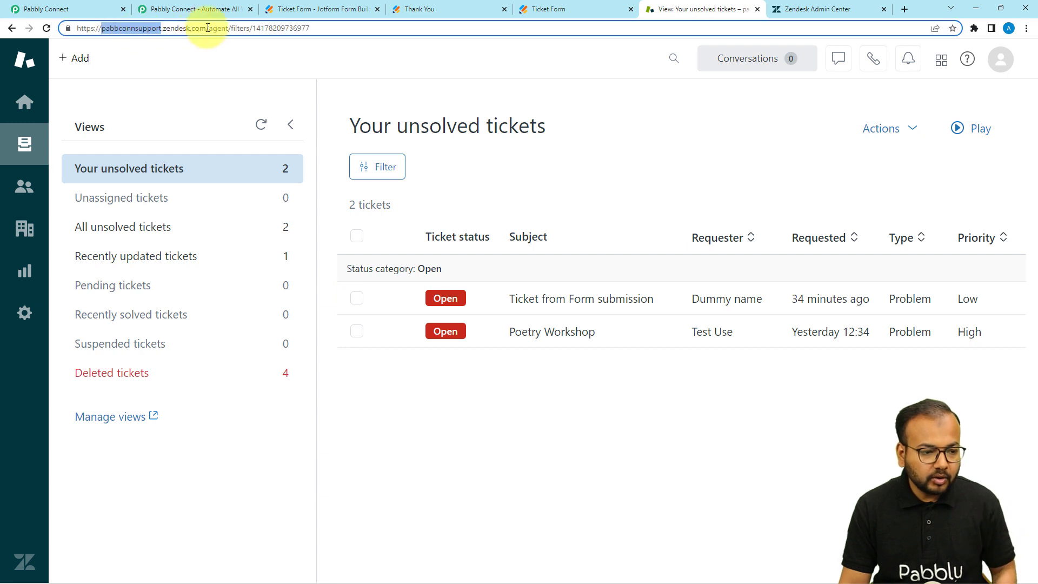
pyautogui.click(288, 31)
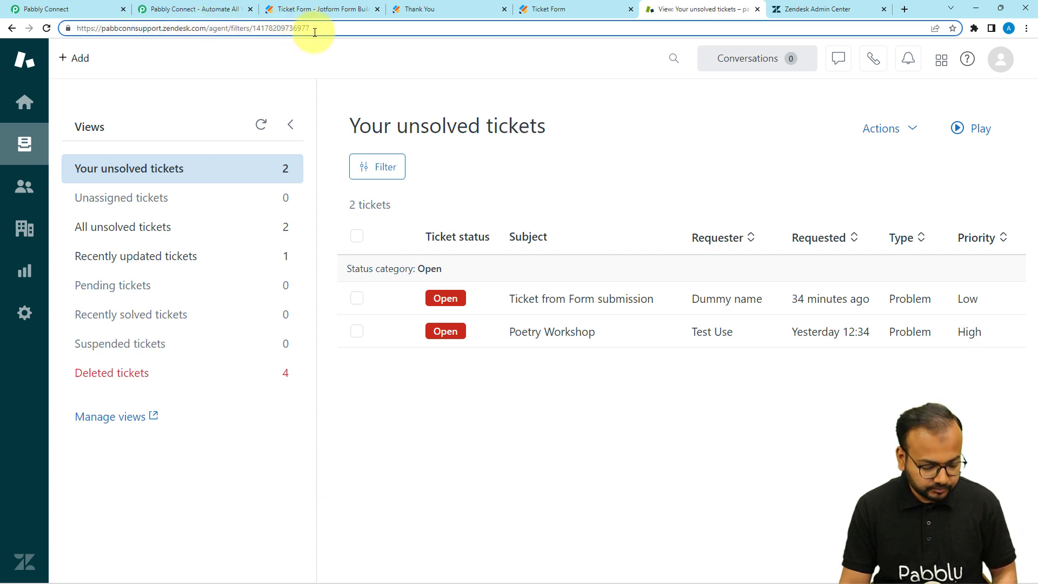
pyautogui.hotkey('ctrl', 'a')
pyautogui.hotkey('ctrl', 'c')
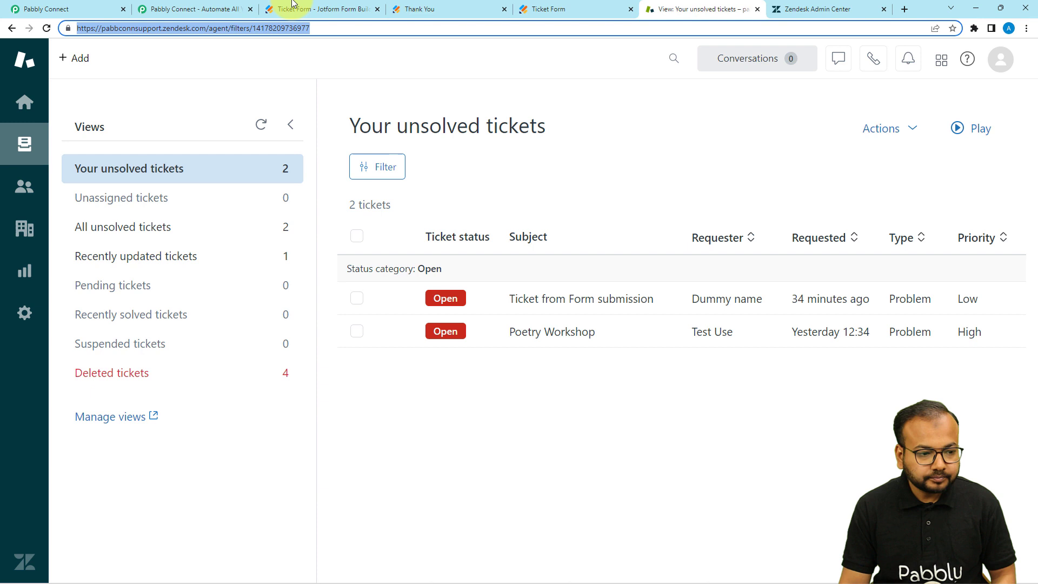
pyautogui.click(93, 8)
# Paste the Zendesk URL into the Subdomain field and trim it to just 'pabbconnsupport'
pyautogui.click(536, 443)
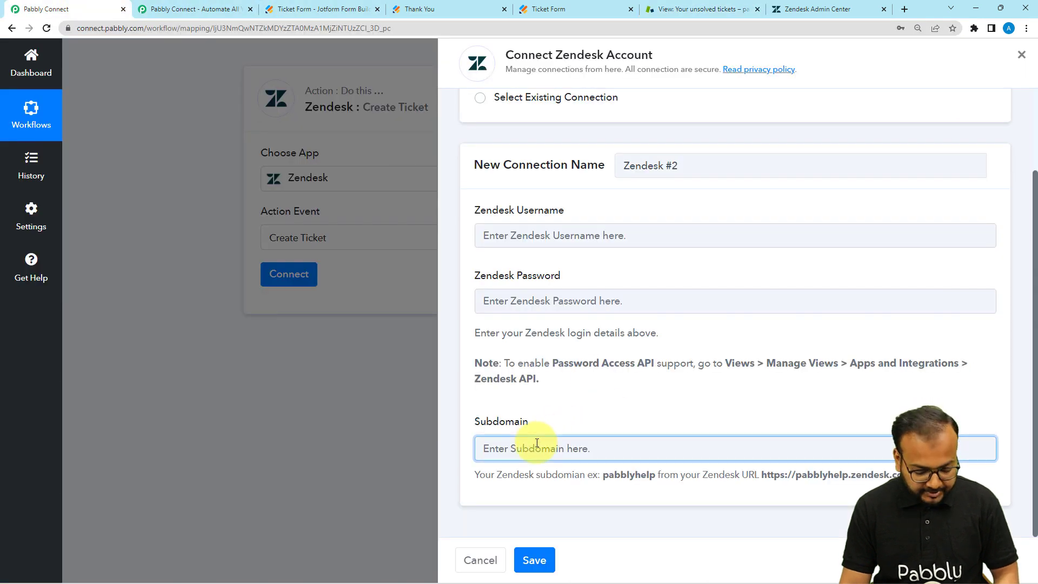
pyautogui.hotkey('ctrl', 'v')
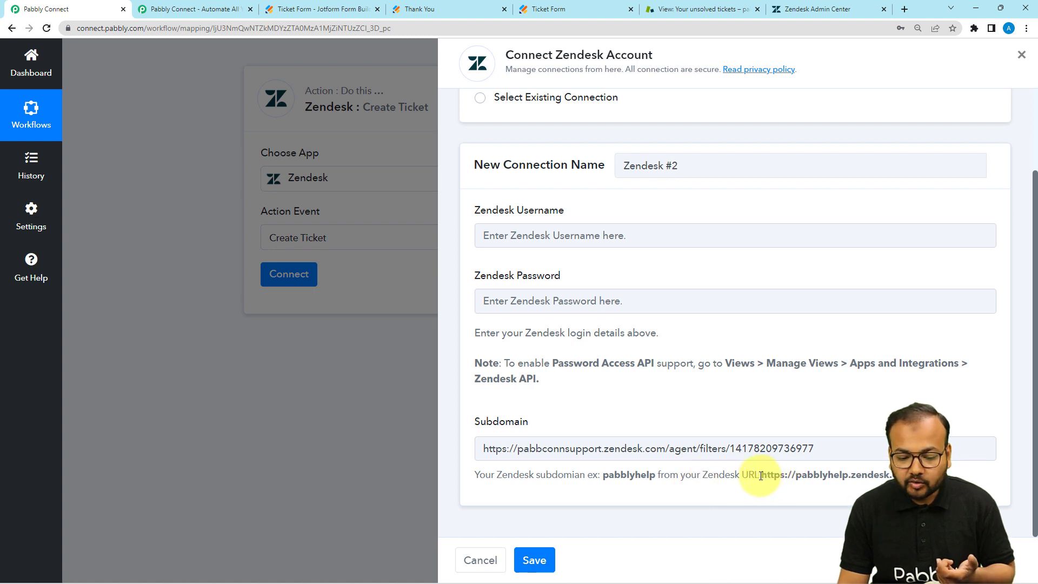
pyautogui.moveTo(760, 475); pyautogui.dragTo(889, 475)
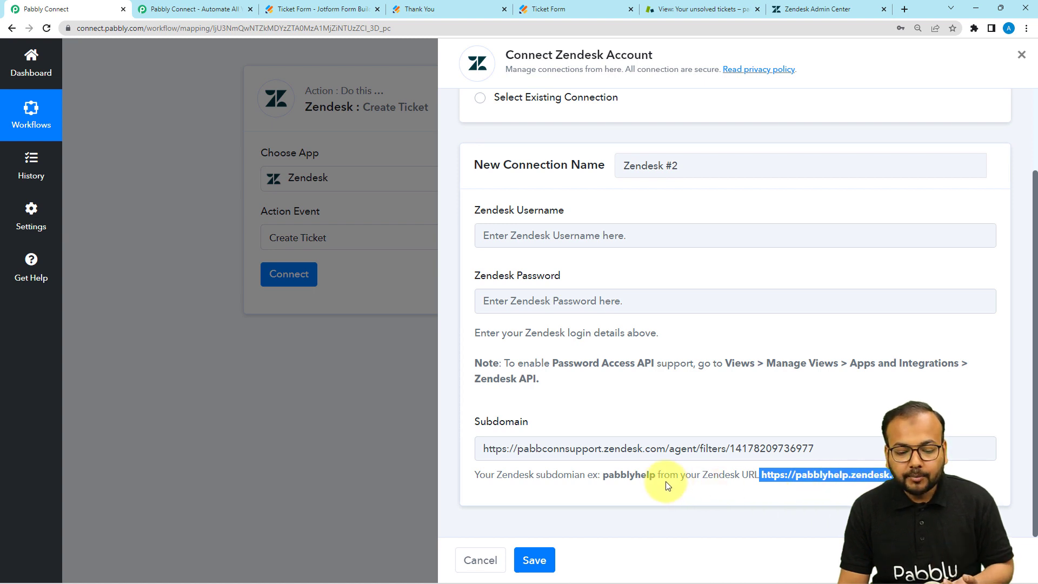
pyautogui.click(643, 477)
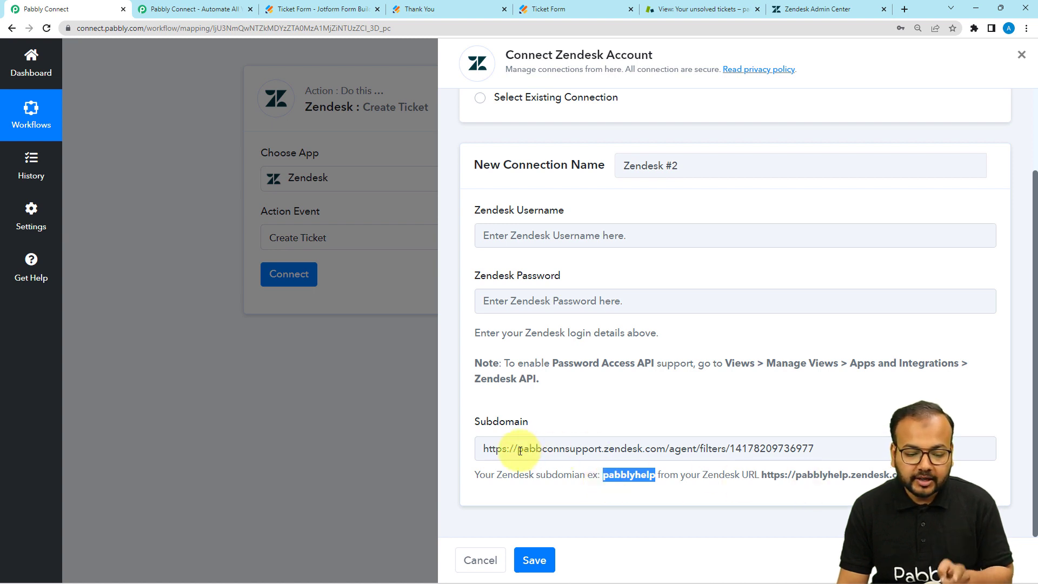
pyautogui.moveTo(519, 450); pyautogui.dragTo(565, 450)
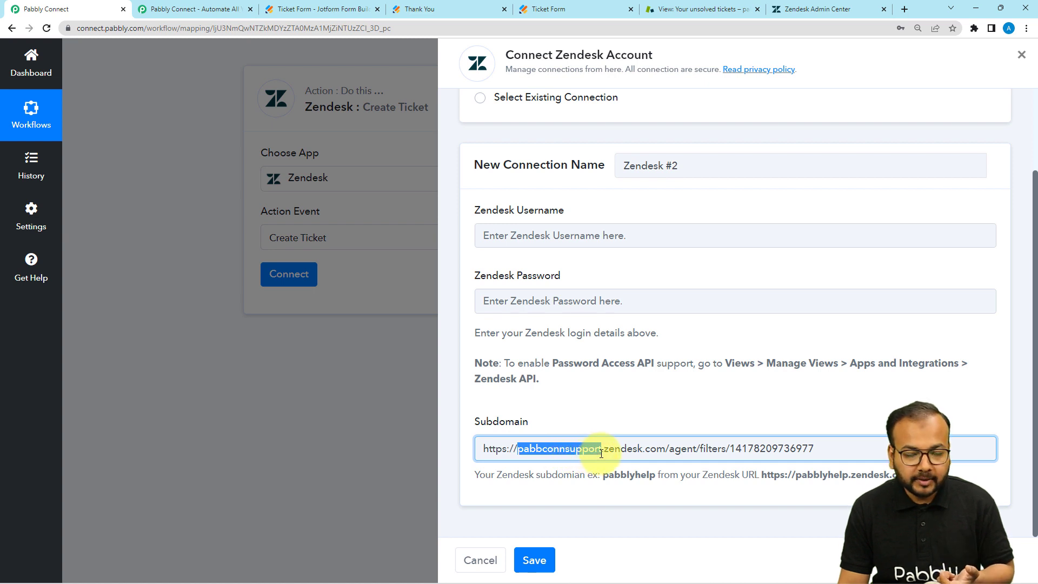
pyautogui.click(516, 449)
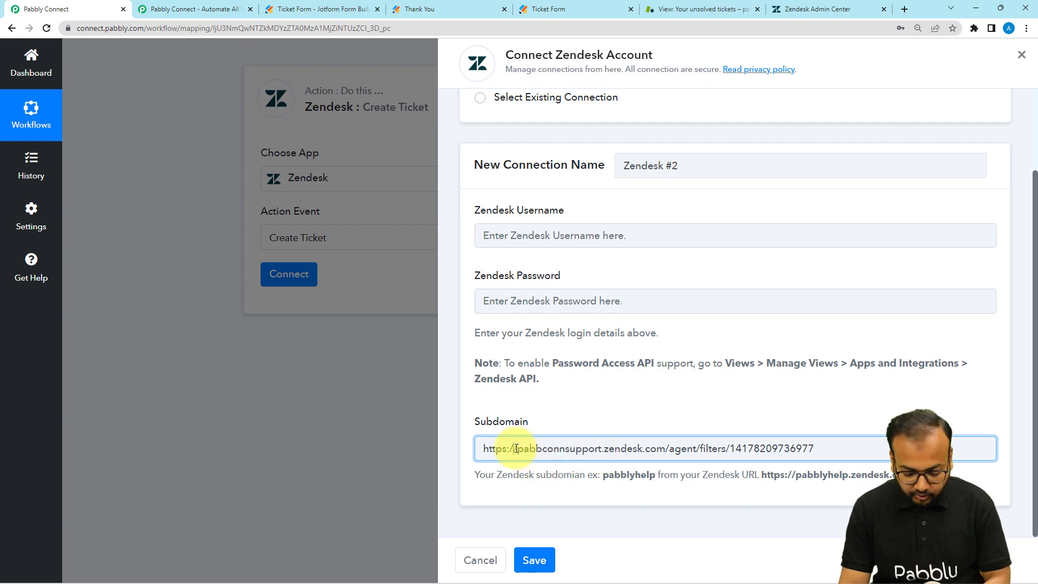
pyautogui.press('BackSpace')
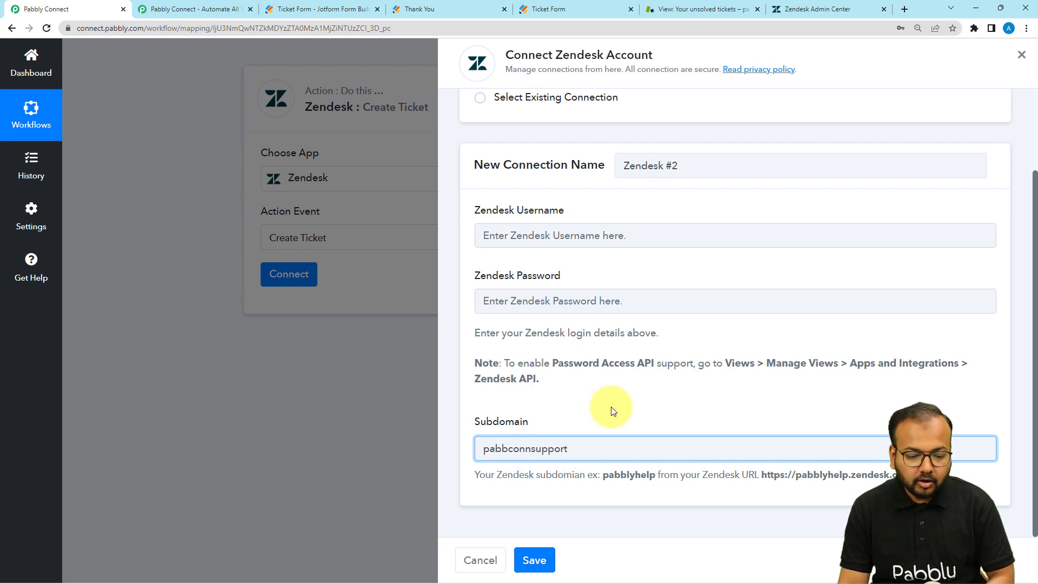
pyautogui.click(611, 408)
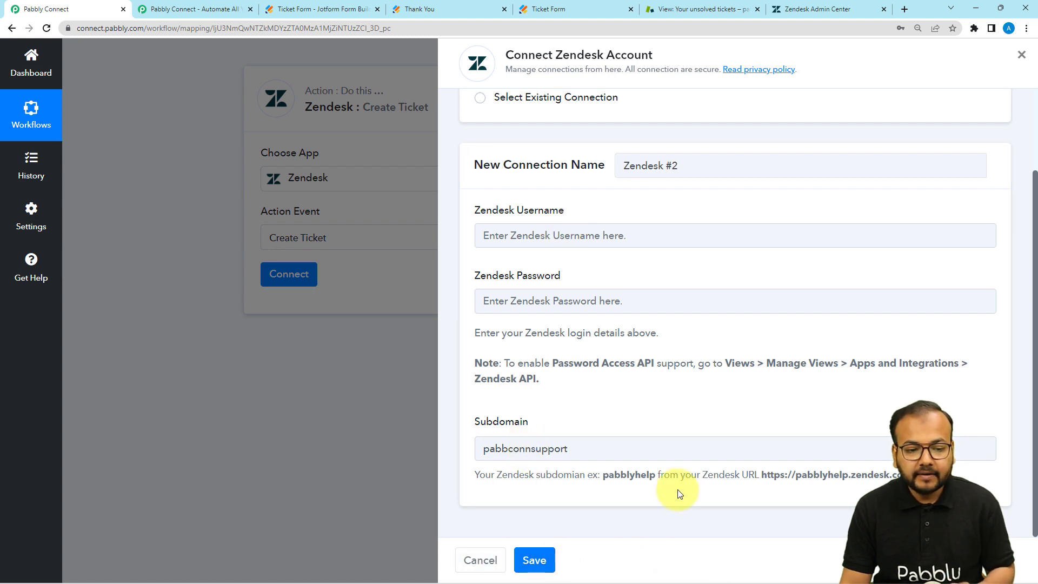
pyautogui.scroll(2, 679, 494)
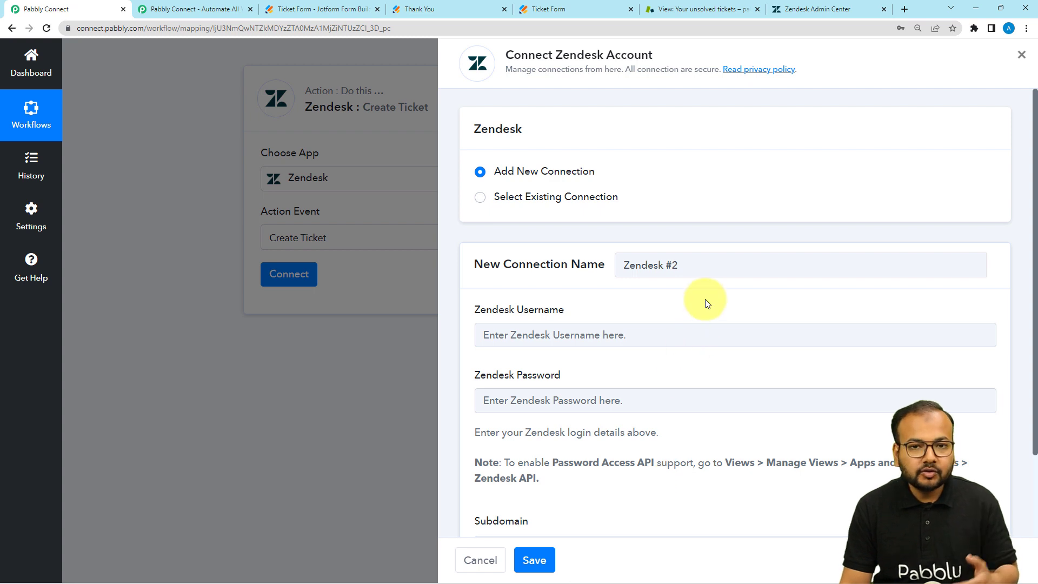
# Choose the existing Zendesk #1 connection for the Create Ticket action and save it
pyautogui.scroll(-2, 693, 374)
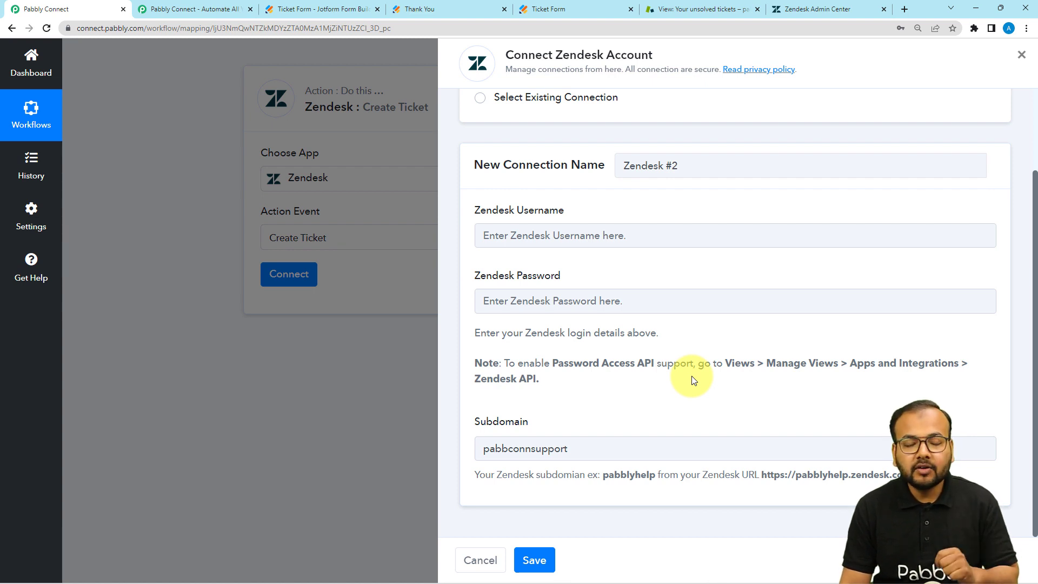
pyautogui.scroll(2, 692, 377)
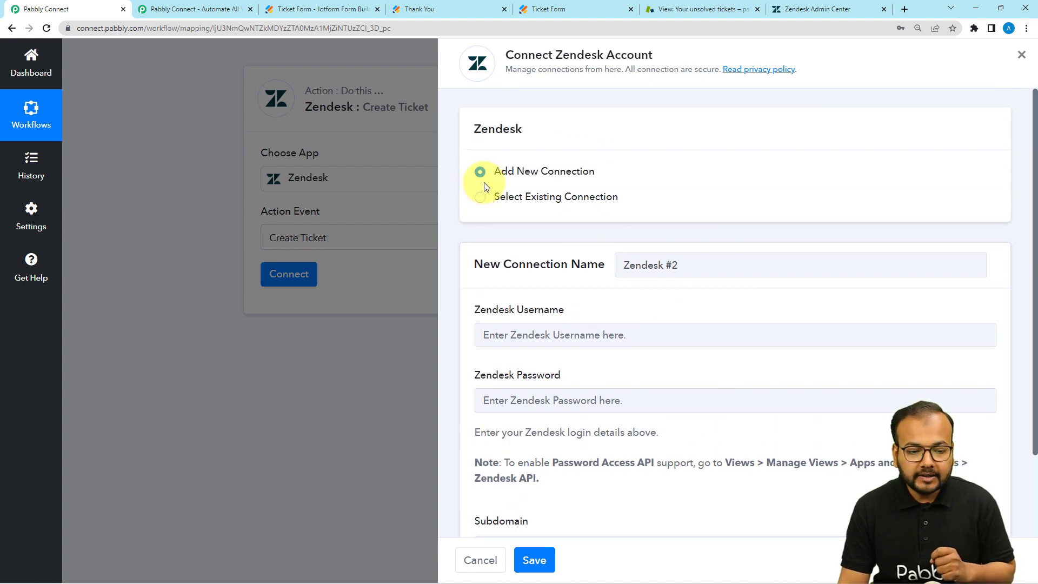
pyautogui.click(480, 198)
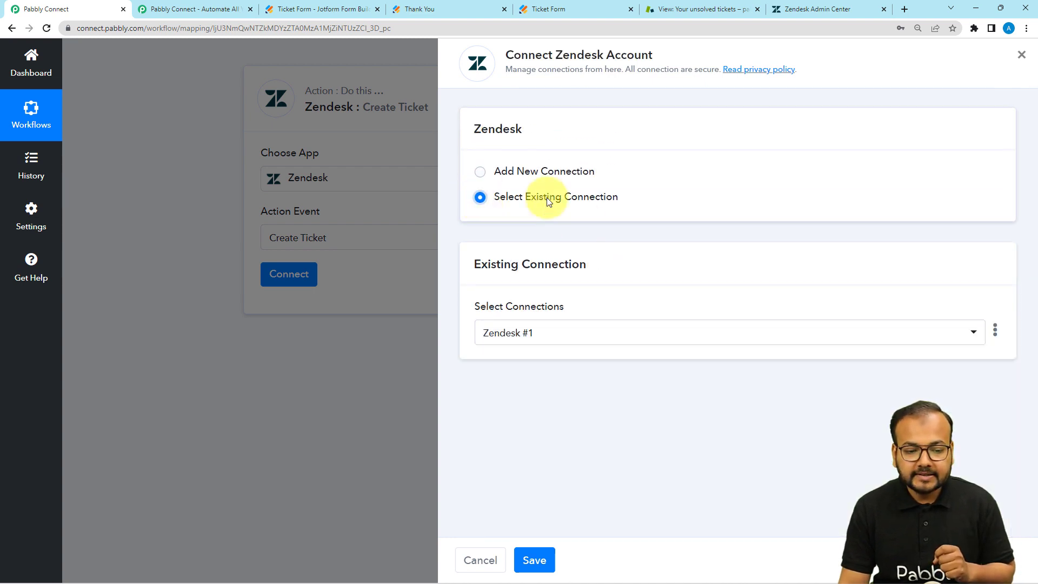
pyautogui.click(566, 339)
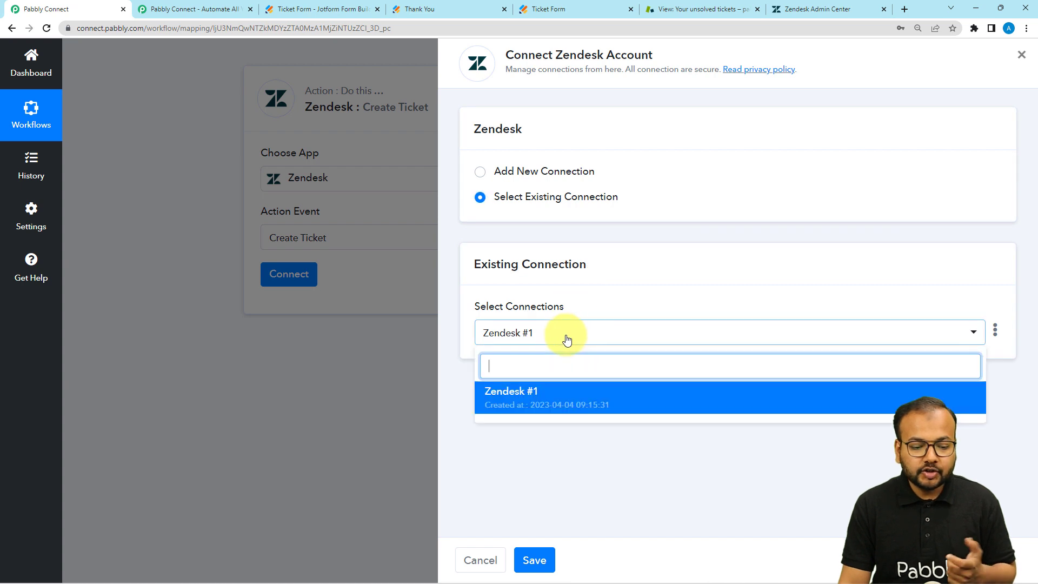
pyautogui.click(549, 406)
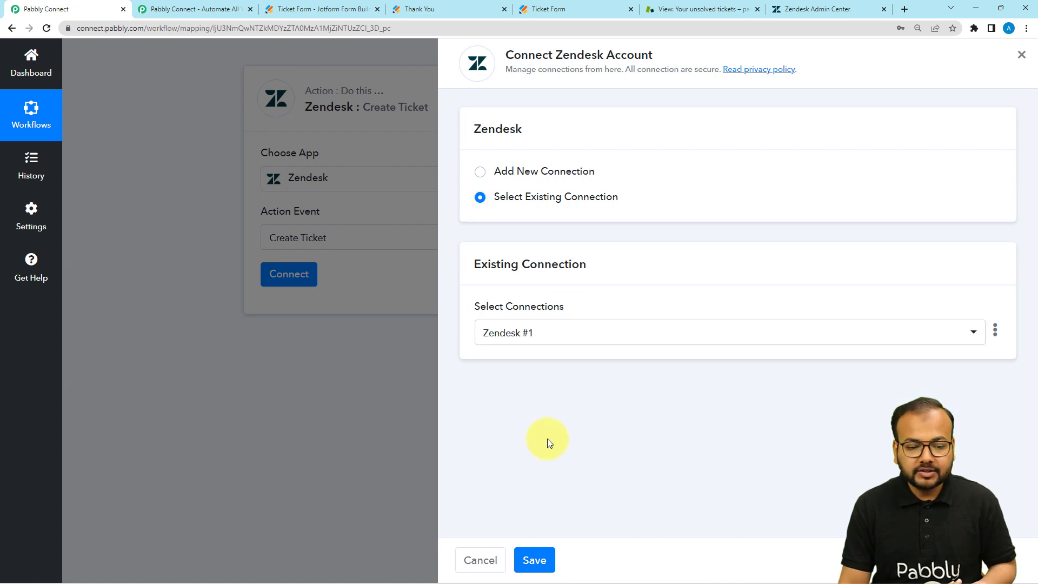
pyautogui.click(533, 559)
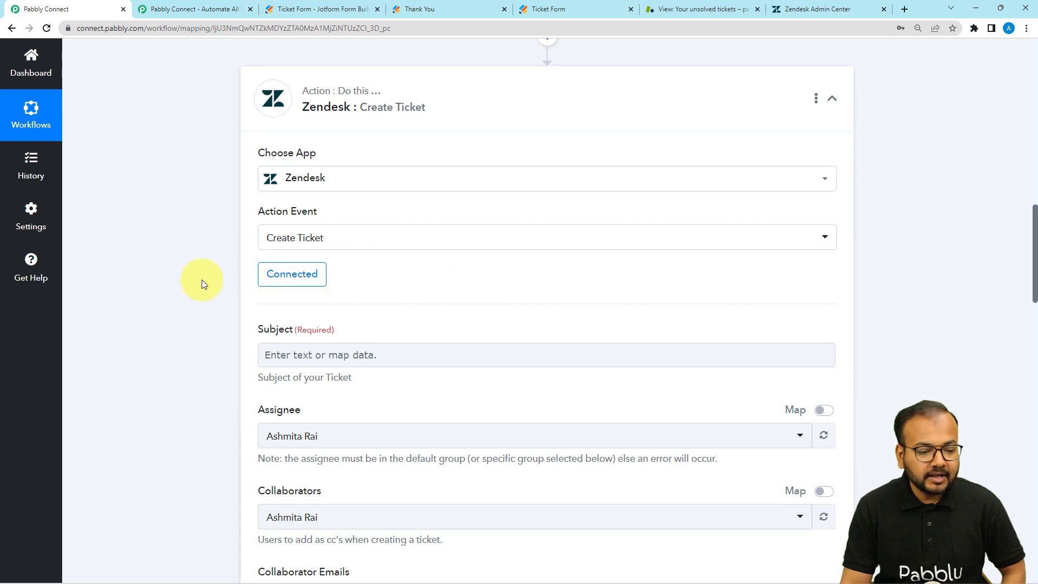
# Leave Assignee unchanged and start the Subject field for 'New Ticket via webhook'
pyautogui.scroll(-4, 202, 293)
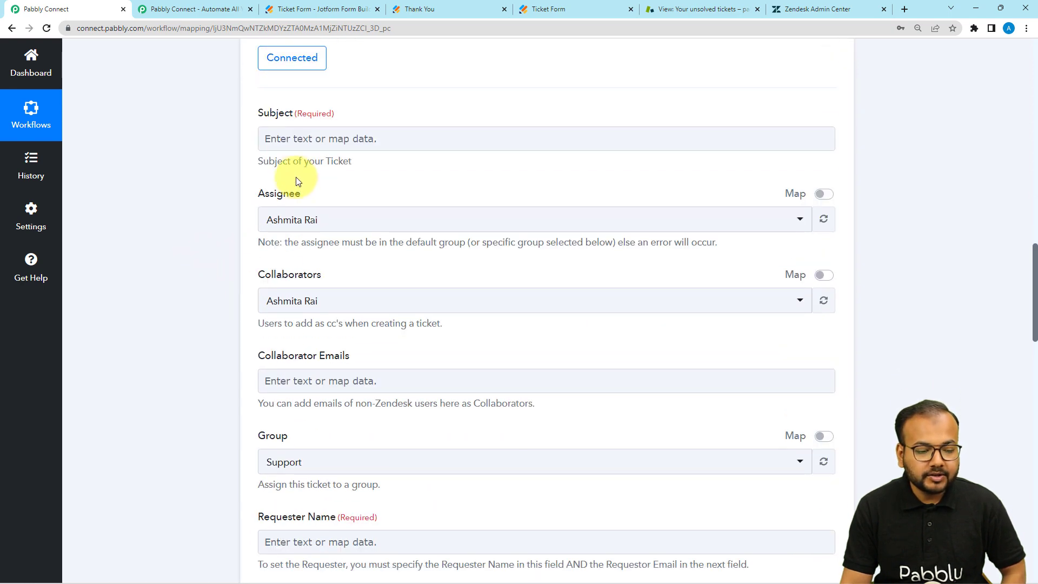
pyautogui.click(289, 226)
pyautogui.click(248, 231)
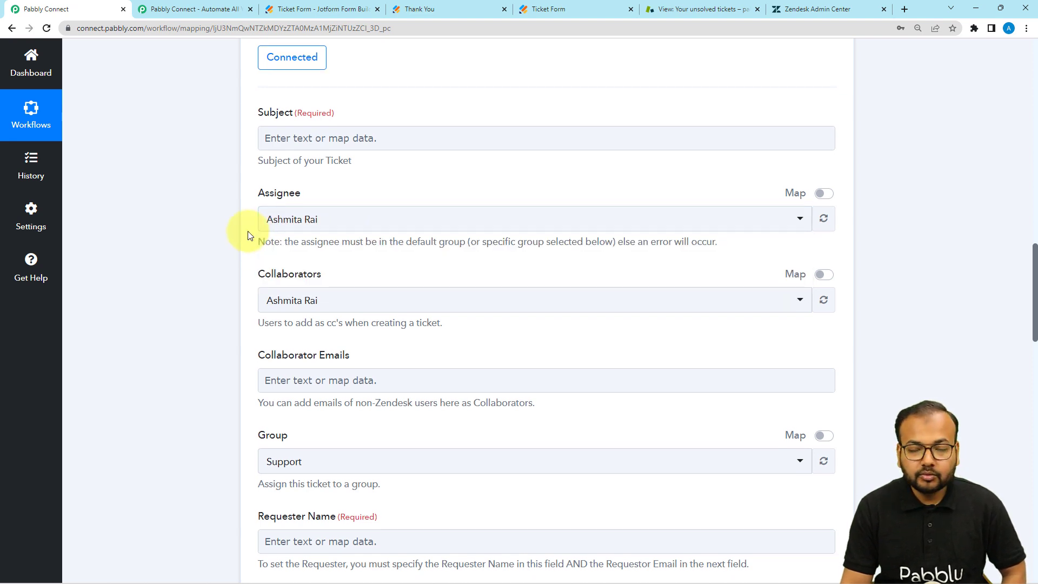
pyautogui.scroll(-2, 248, 231)
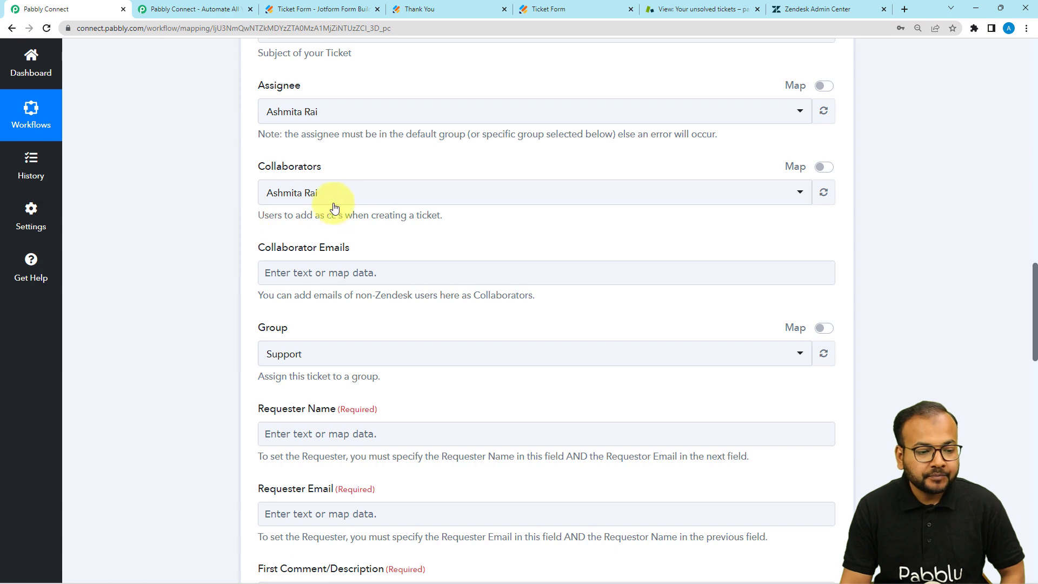
pyautogui.scroll(-2, 219, 237)
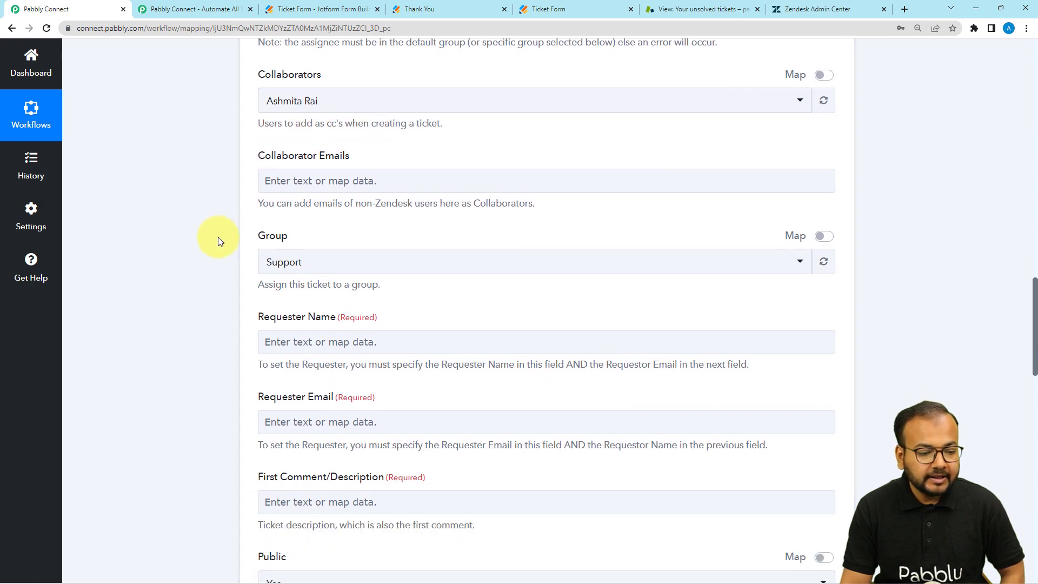
pyautogui.scroll(-2, 230, 242)
pyautogui.scroll(9, 261, 391)
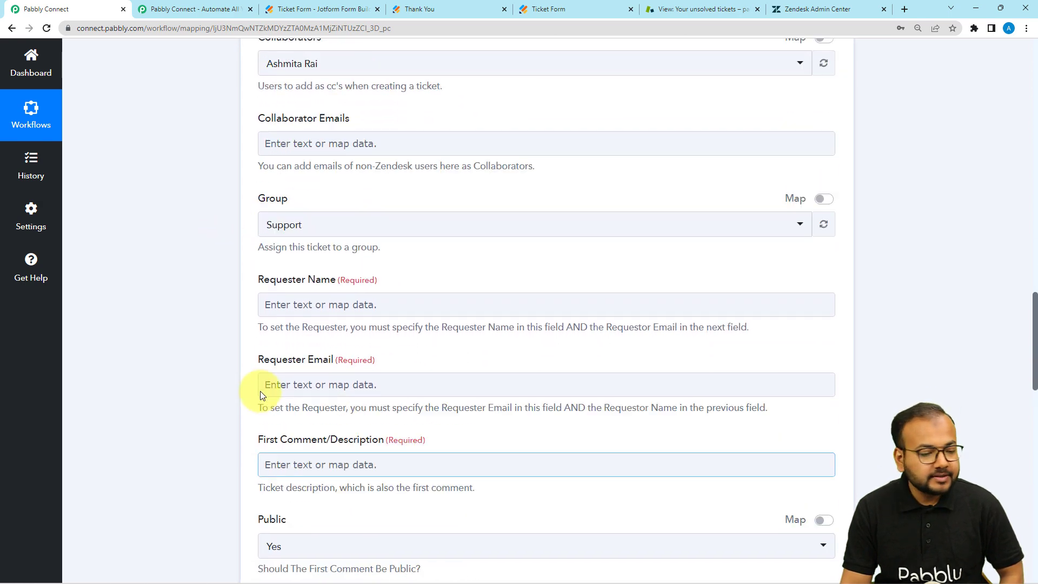
pyautogui.click(321, 302)
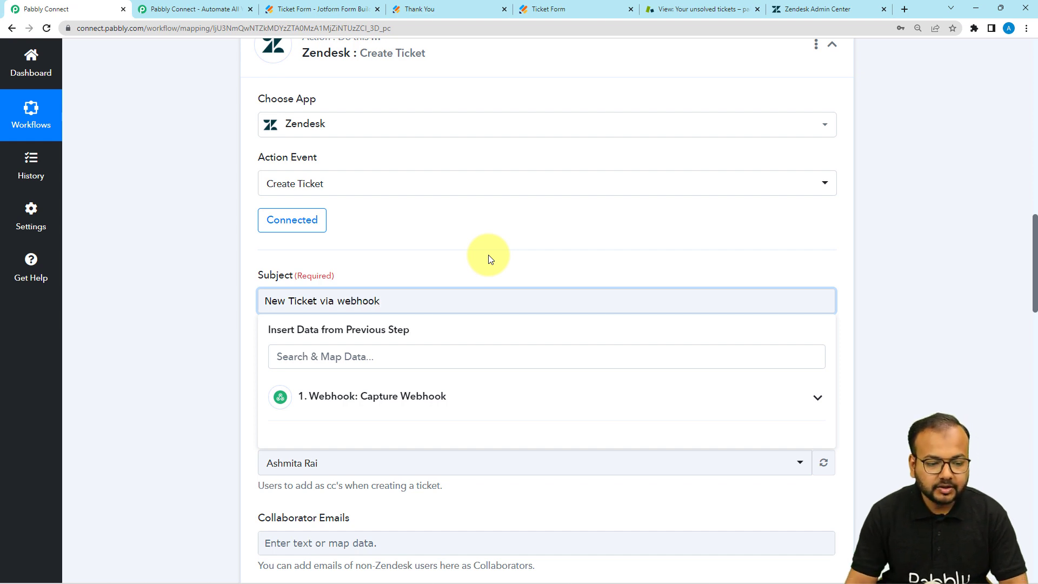
pyautogui.click(474, 276)
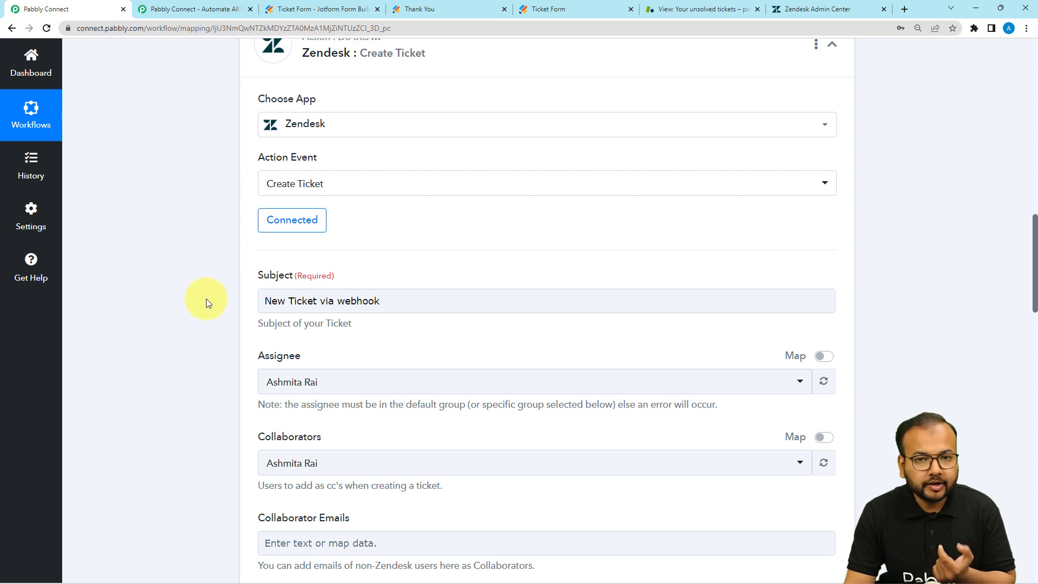
pyautogui.scroll(3, 205, 298)
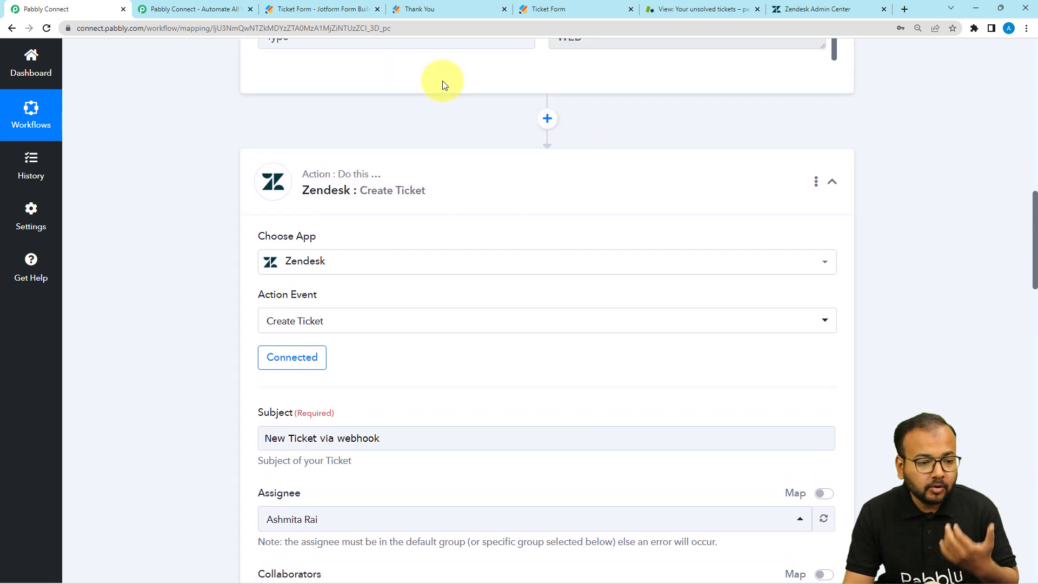
pyautogui.scroll(3, 180, 140)
pyautogui.scroll(-4, 182, 143)
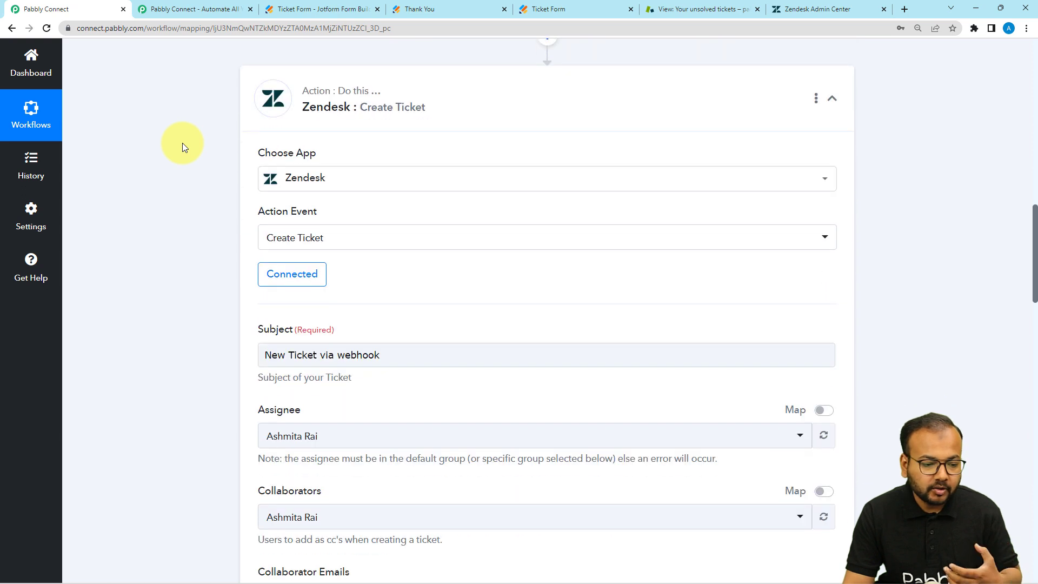
pyautogui.scroll(-1, 183, 143)
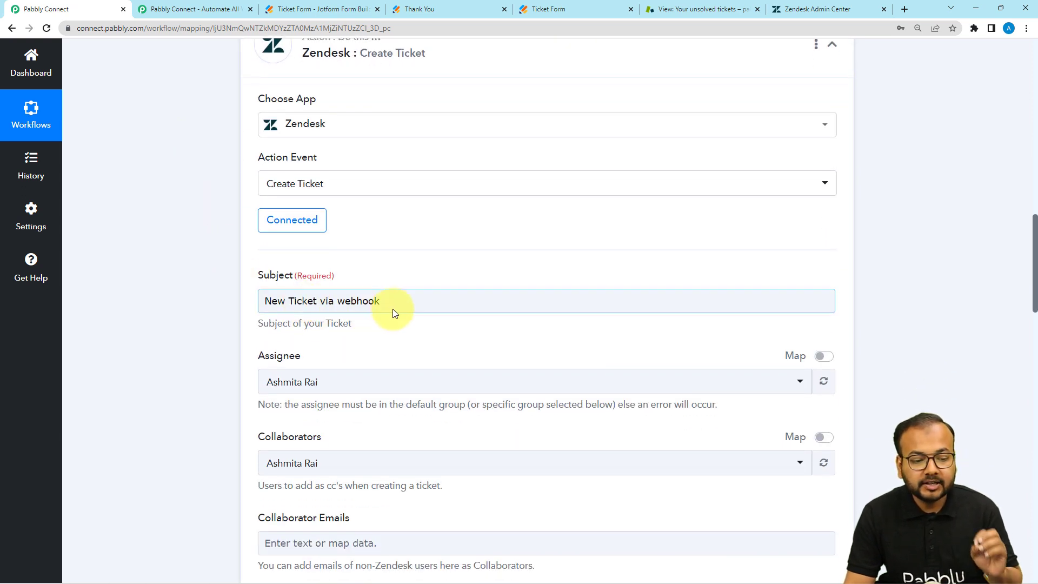
pyautogui.scroll(-5, 403, 306)
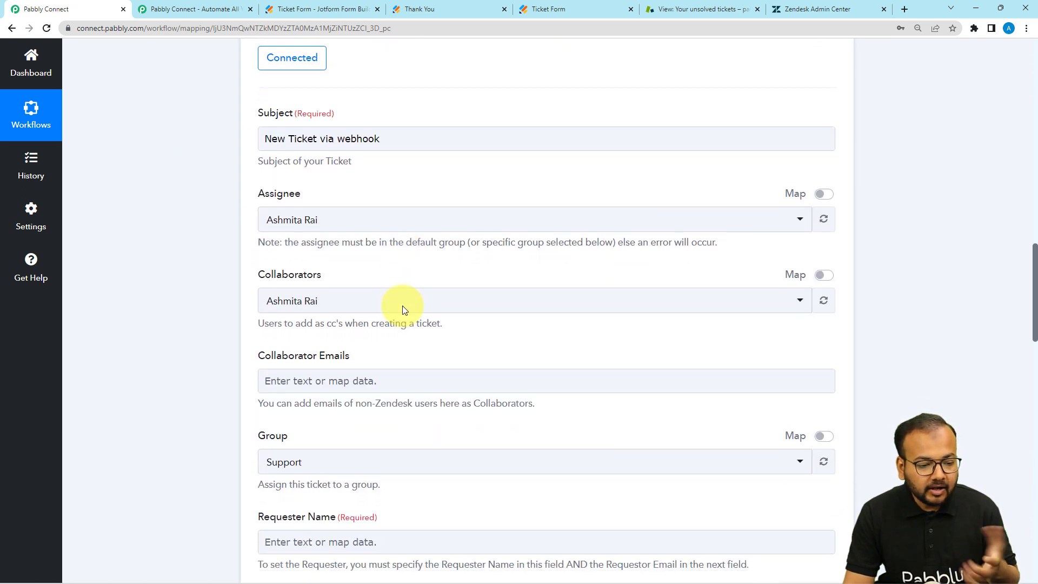
pyautogui.scroll(12, 405, 307)
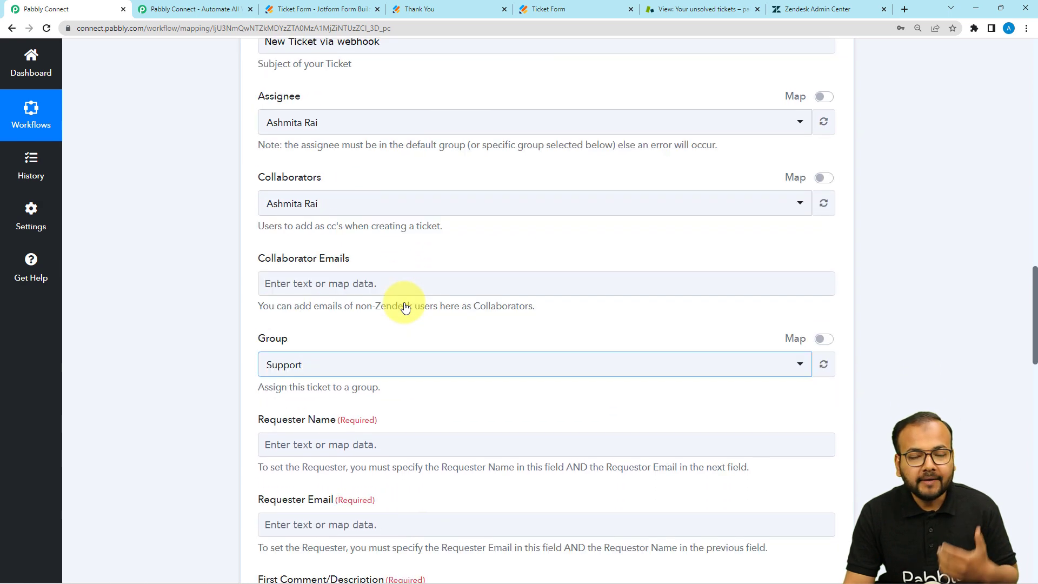
pyautogui.scroll(-13, 405, 307)
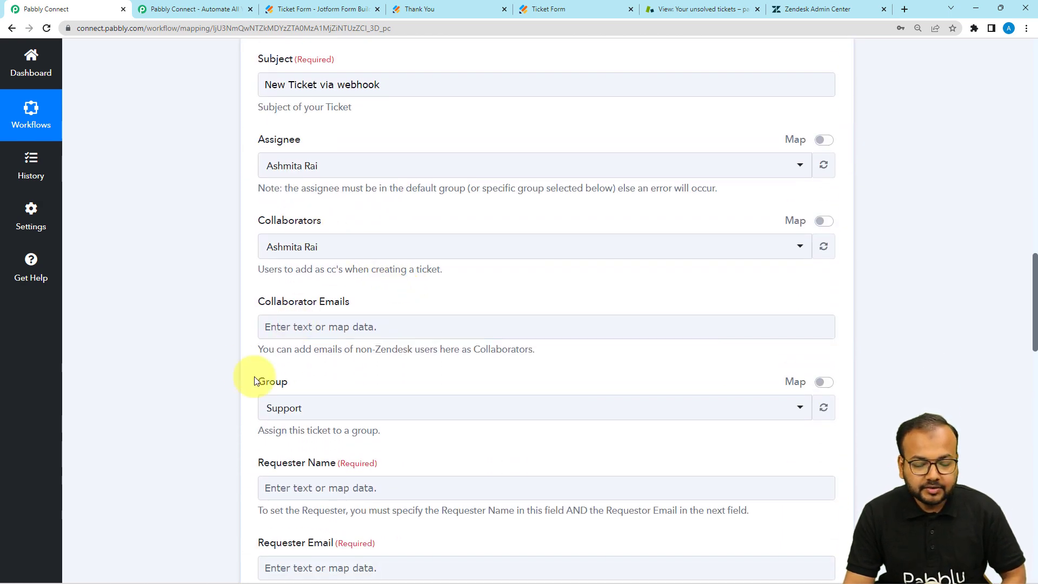
pyautogui.scroll(-1, 224, 355)
pyautogui.click(354, 277)
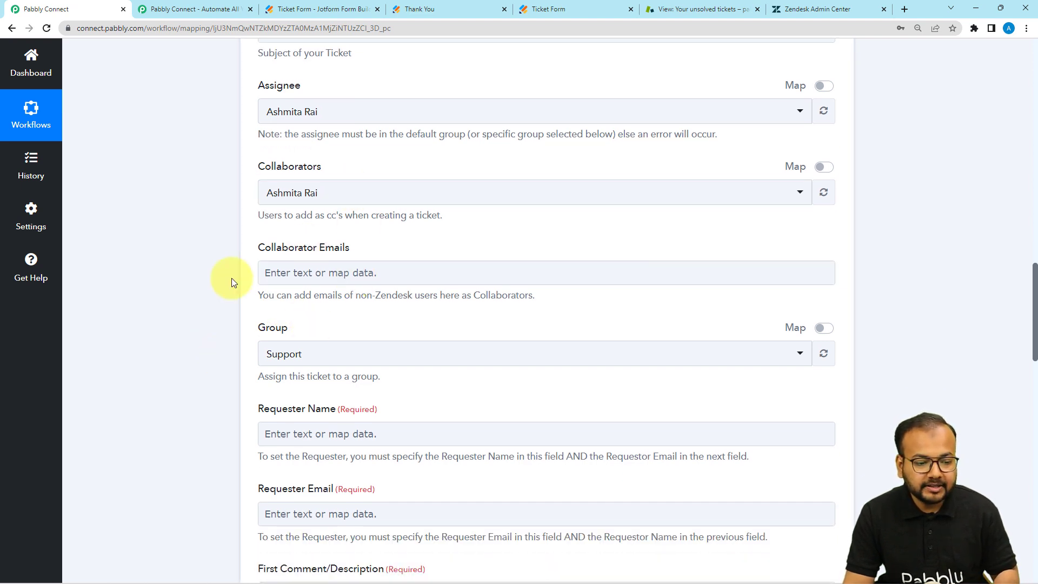
pyautogui.scroll(-3, 346, 254)
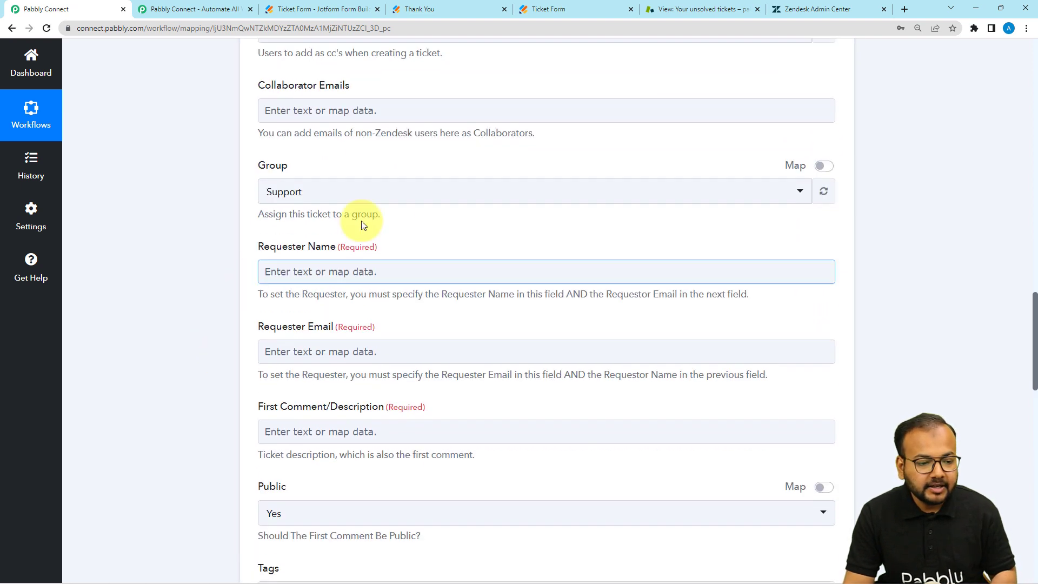
pyautogui.click(327, 196)
pyautogui.click(305, 249)
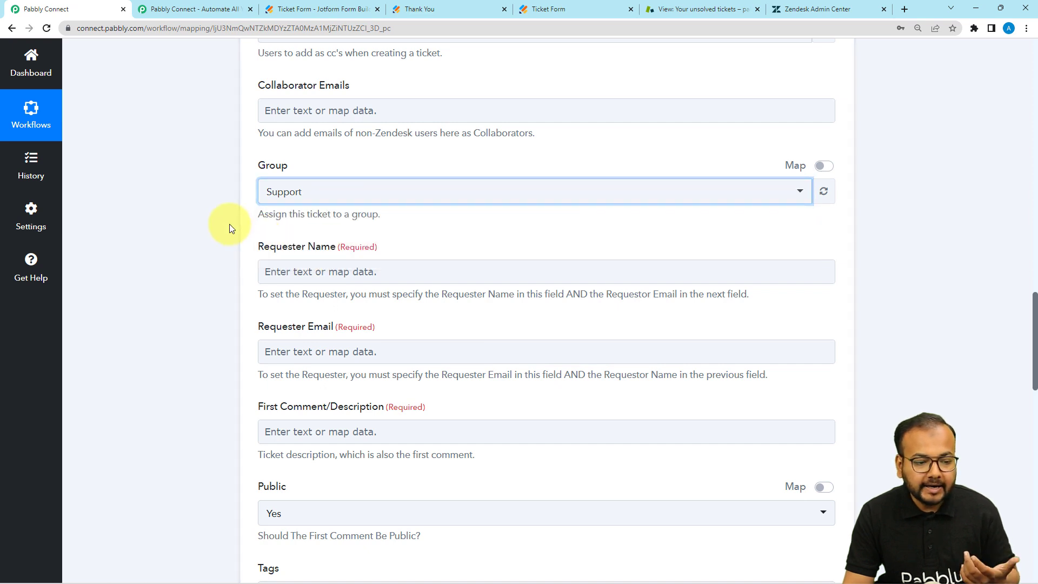
pyautogui.scroll(-1, 229, 224)
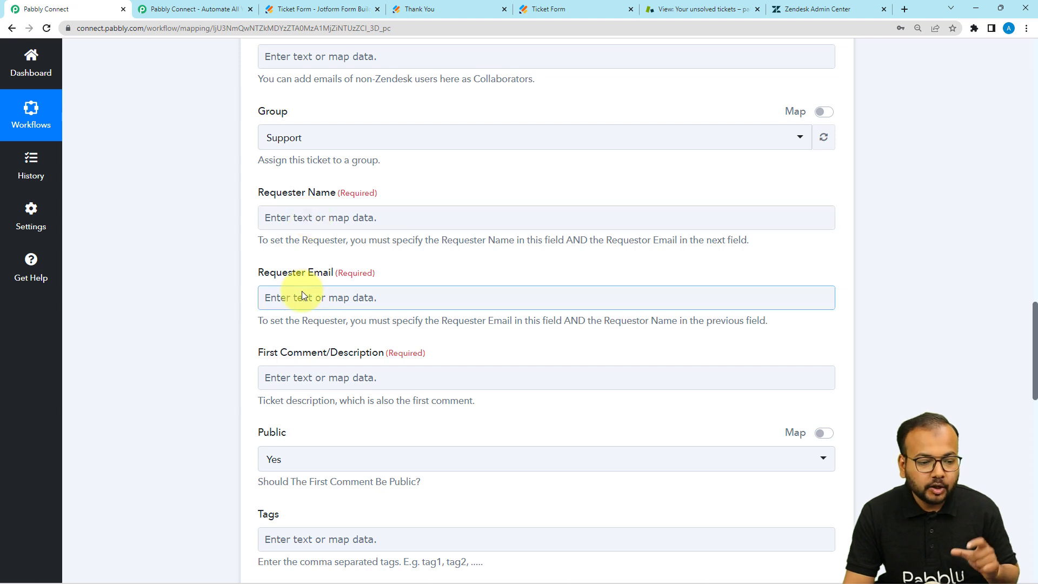
pyautogui.scroll(-1, 302, 291)
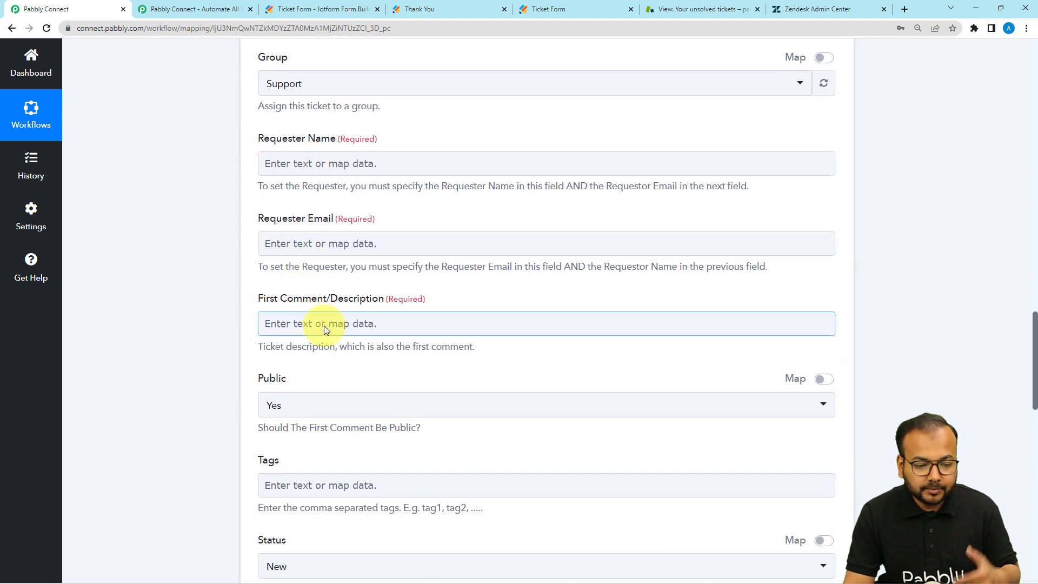
pyautogui.click(323, 325)
pyautogui.scroll(-2, 209, 274)
pyautogui.click(199, 271)
pyautogui.scroll(-2, 199, 270)
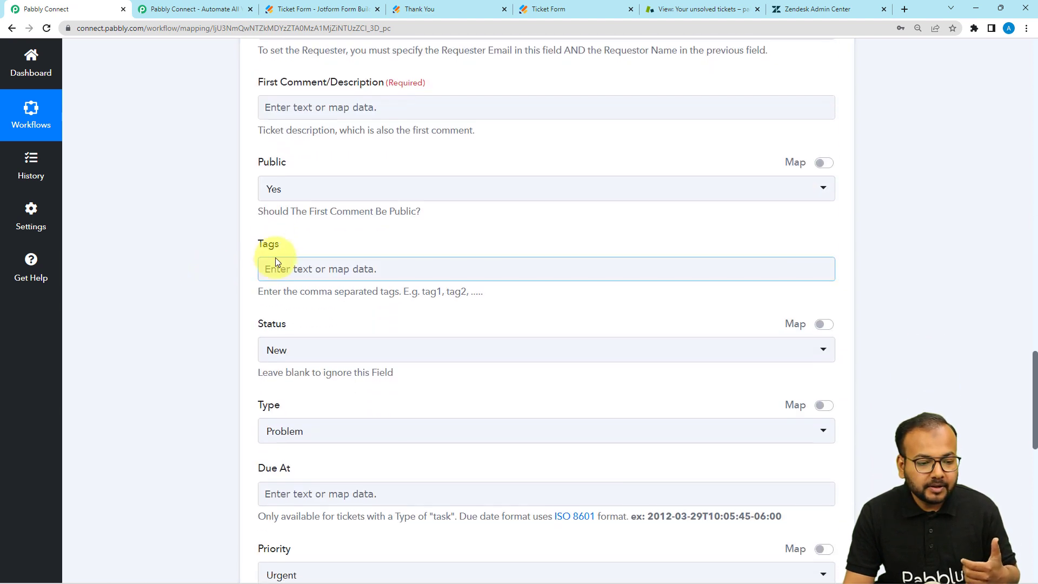
pyautogui.scroll(-1, 429, 213)
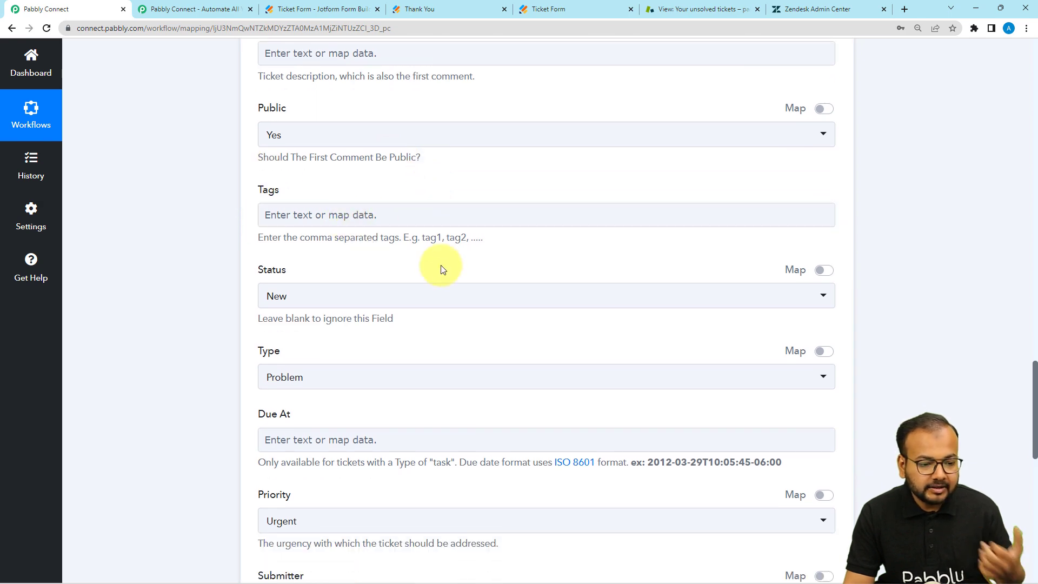
pyautogui.scroll(-2, 452, 271)
pyautogui.scroll(12, 328, 352)
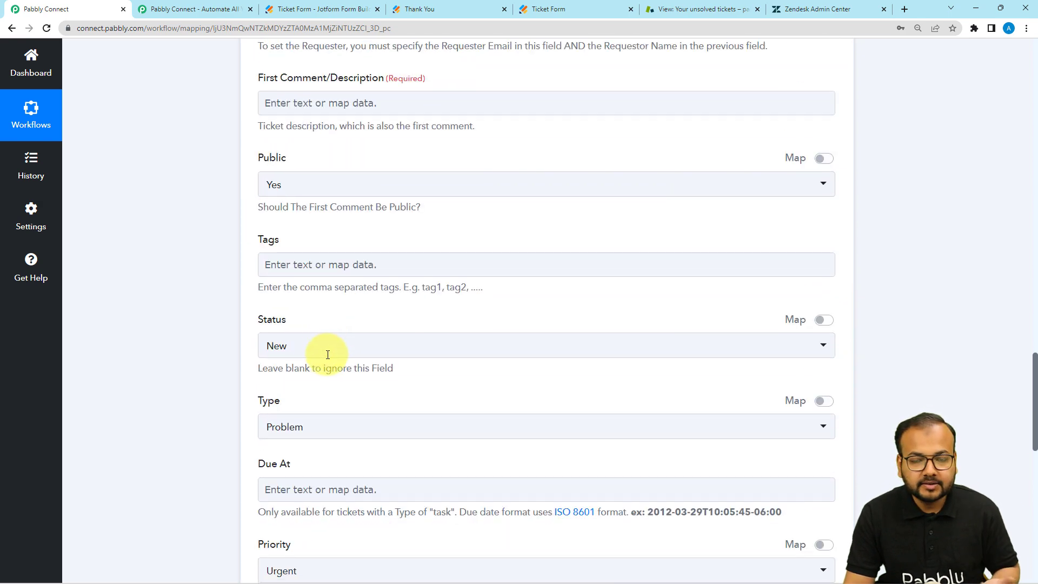
pyautogui.scroll(14, 195, 293)
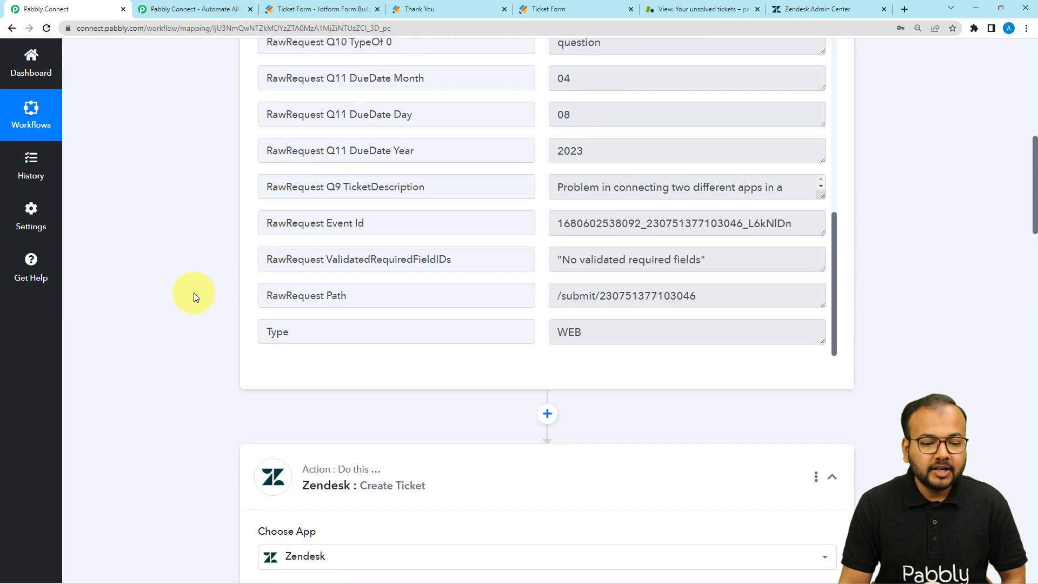
pyautogui.scroll(-3, 380, 286)
pyautogui.scroll(4, 380, 286)
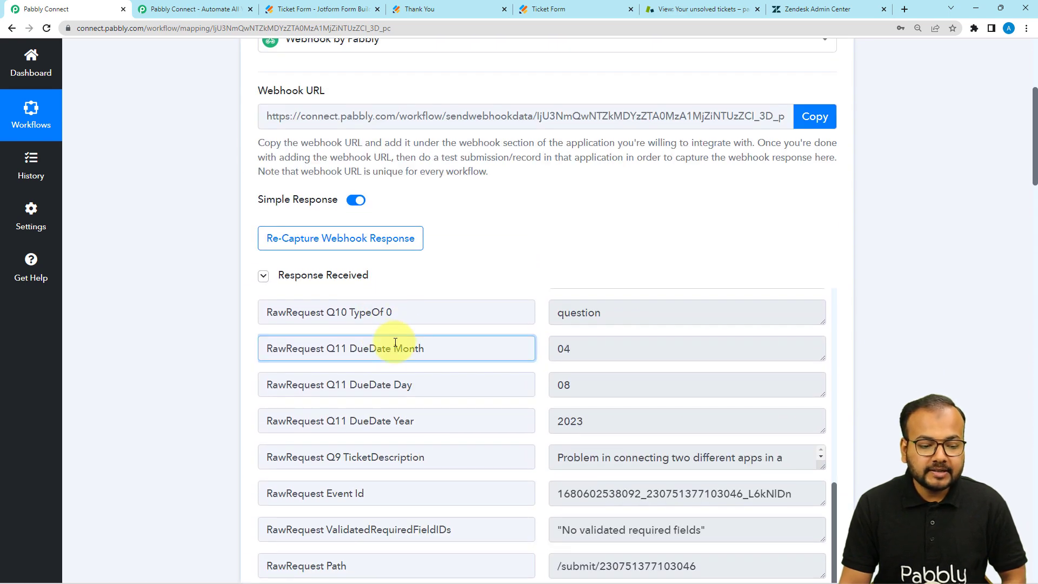
pyautogui.scroll(8, 383, 375)
pyautogui.scroll(-20, 179, 369)
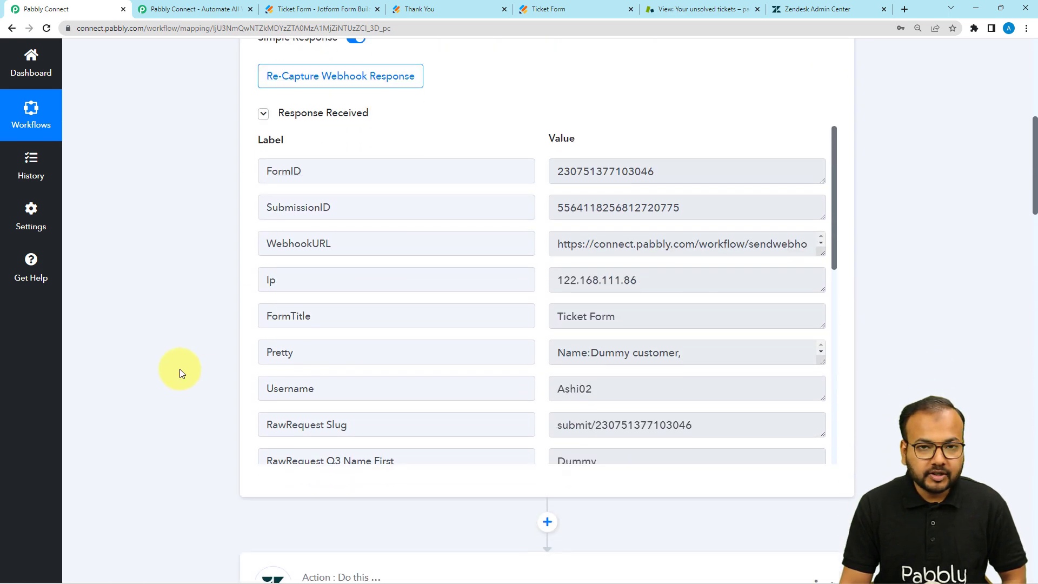
pyautogui.scroll(-2, 179, 368)
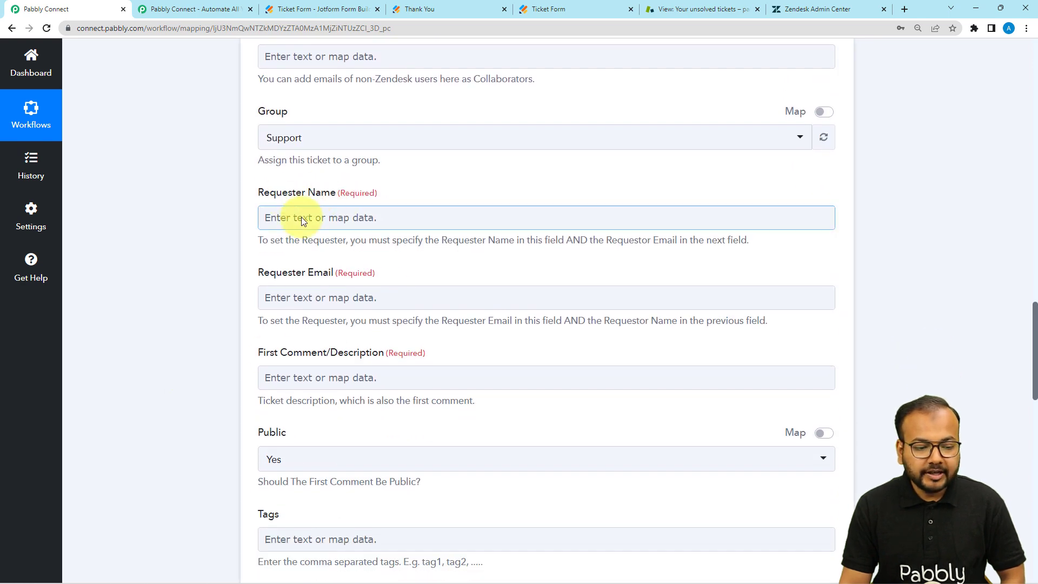
# Map Requester Name to the webhook's Q3 Name First and Q3 Name Last
pyautogui.click(294, 218)
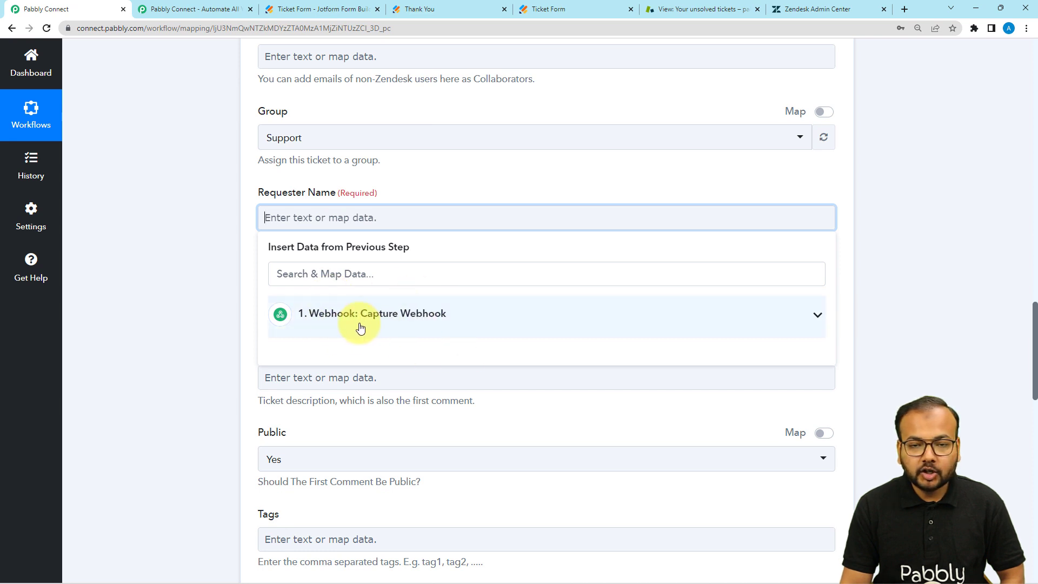
pyautogui.click(319, 324)
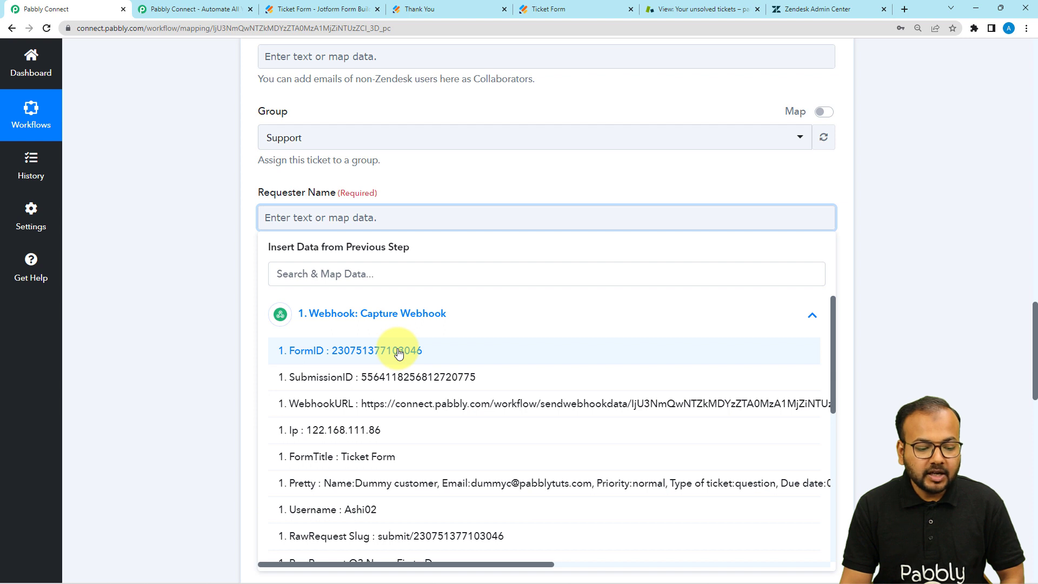
pyautogui.scroll(-5, 399, 352)
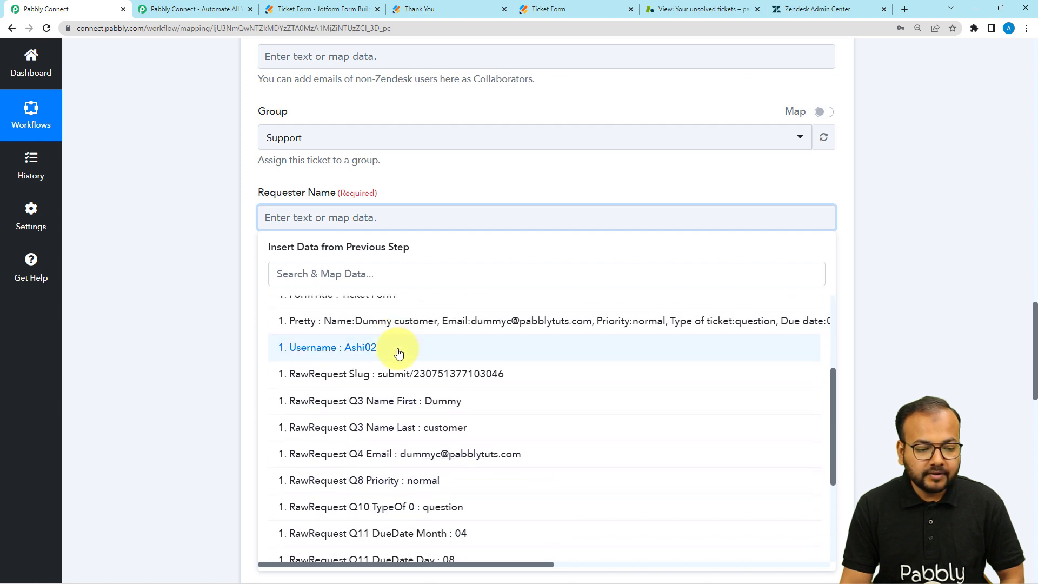
pyautogui.scroll(2, 399, 354)
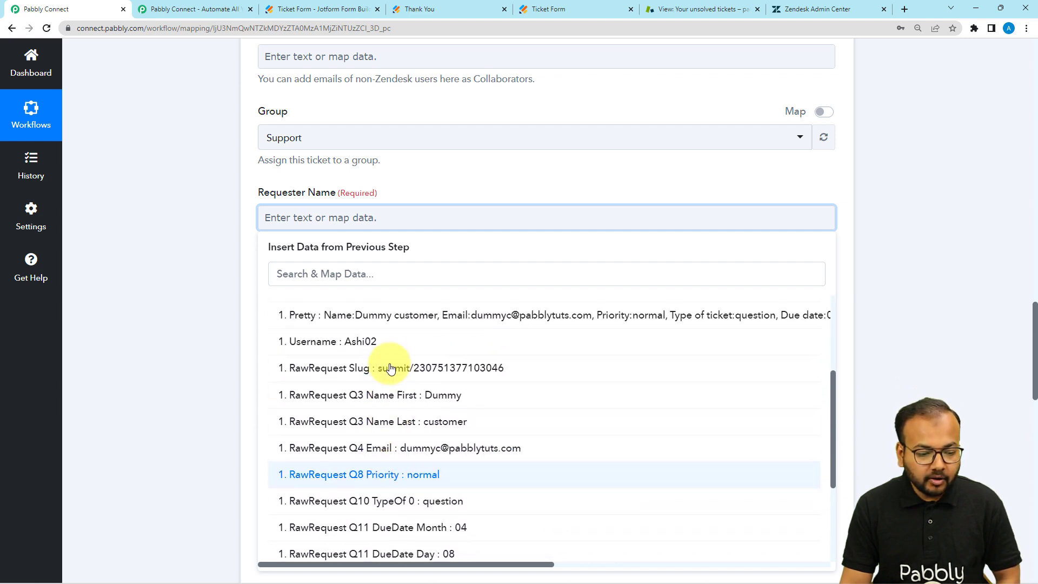
pyautogui.click(404, 405)
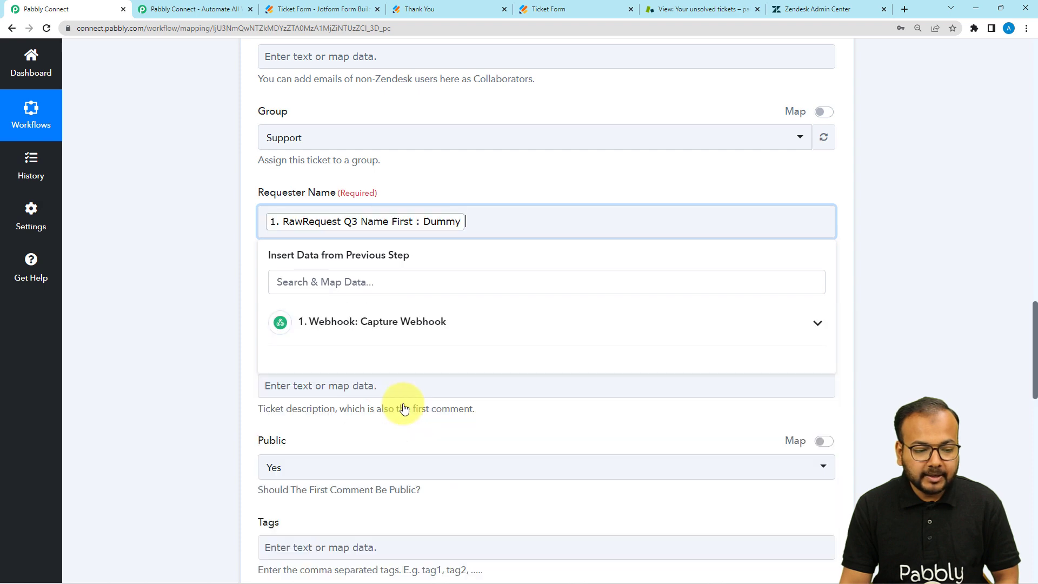
pyautogui.click(403, 322)
pyautogui.scroll(-5, 406, 473)
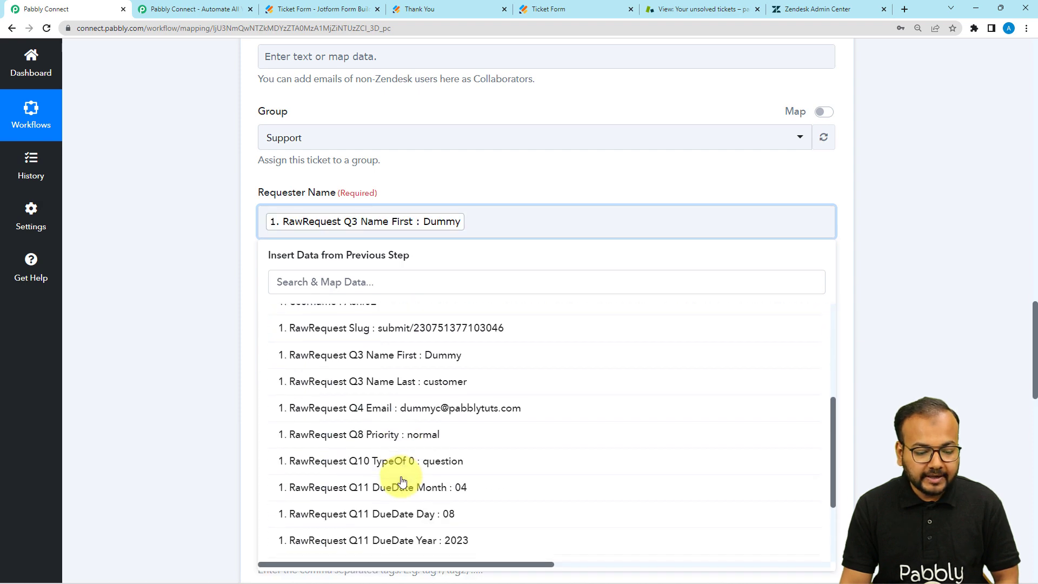
pyautogui.scroll(3, 405, 470)
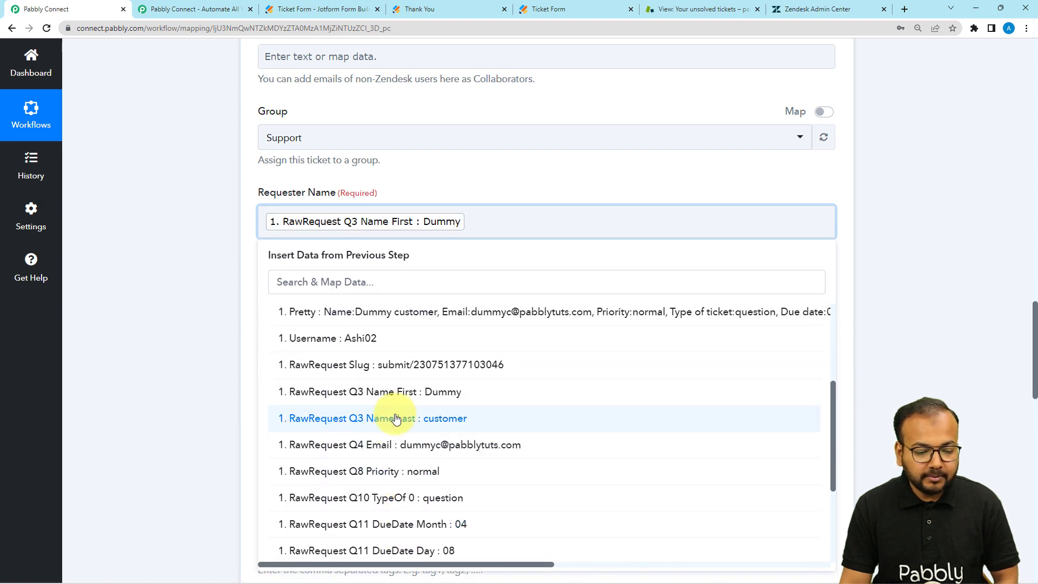
pyautogui.click(401, 419)
pyautogui.scroll(-1, 194, 301)
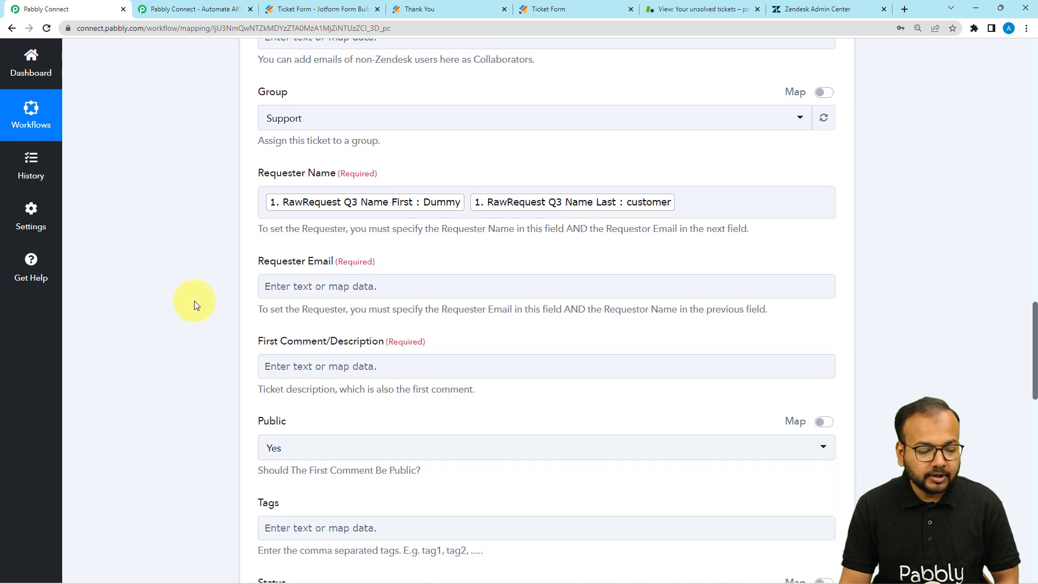
# Map Requester Email to the webhook's Q4 Email field
pyautogui.click(311, 262)
pyautogui.click(324, 346)
pyautogui.scroll(-5, 335, 438)
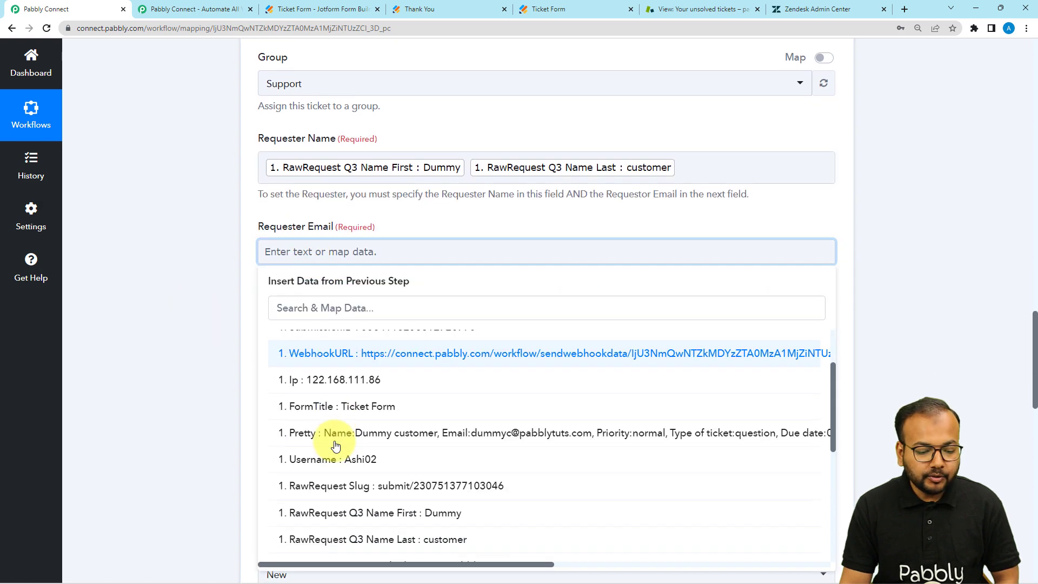
pyautogui.click(335, 444)
pyautogui.click(171, 313)
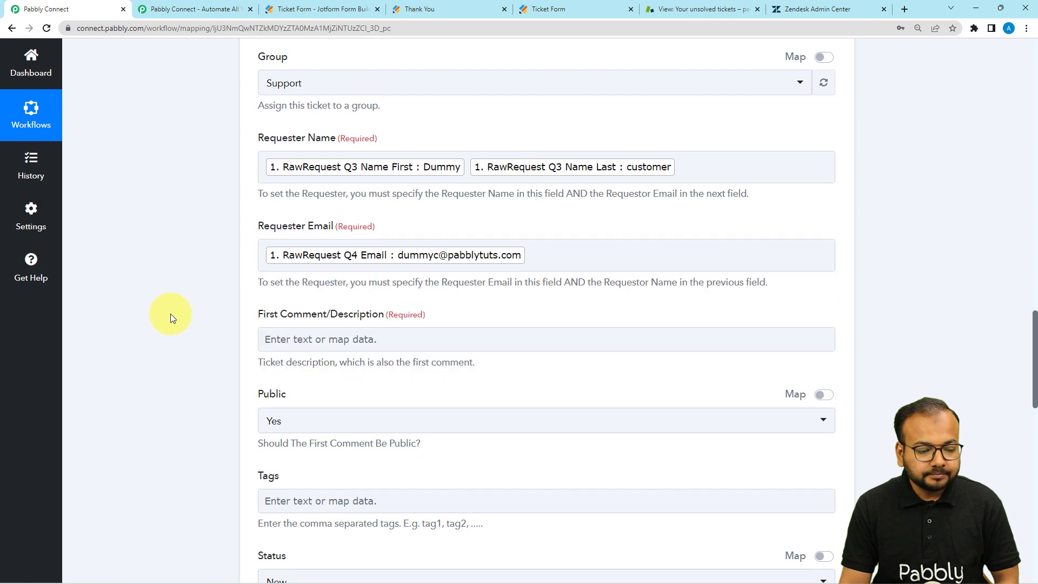
pyautogui.scroll(-2, 294, 260)
# Map the First Comment/Description to the webhook's Q9 TicketDescription field
pyautogui.click(288, 231)
pyautogui.click(301, 326)
pyautogui.scroll(-5, 297, 427)
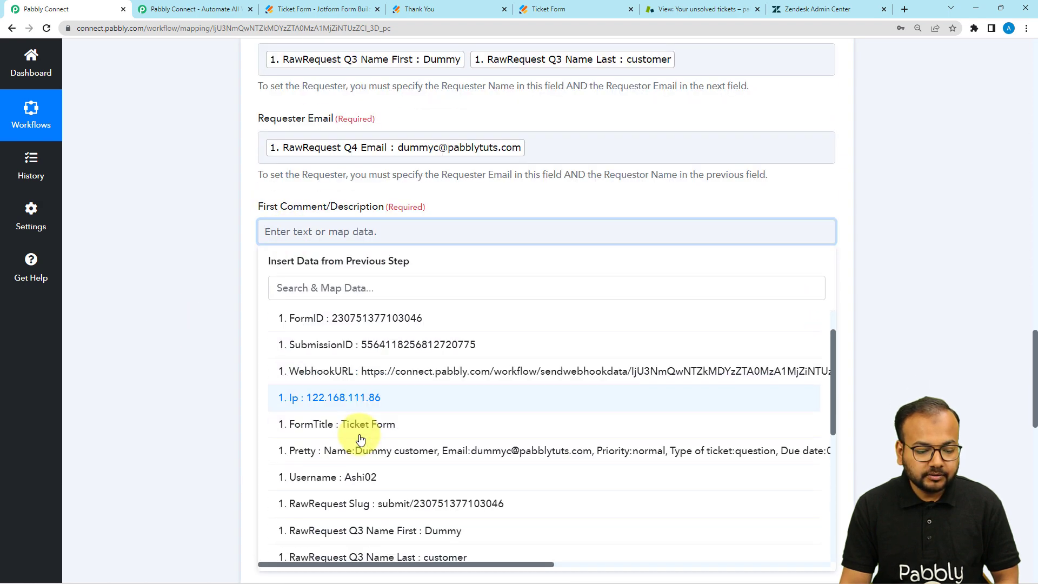
pyautogui.scroll(-2, 360, 437)
pyautogui.click(373, 467)
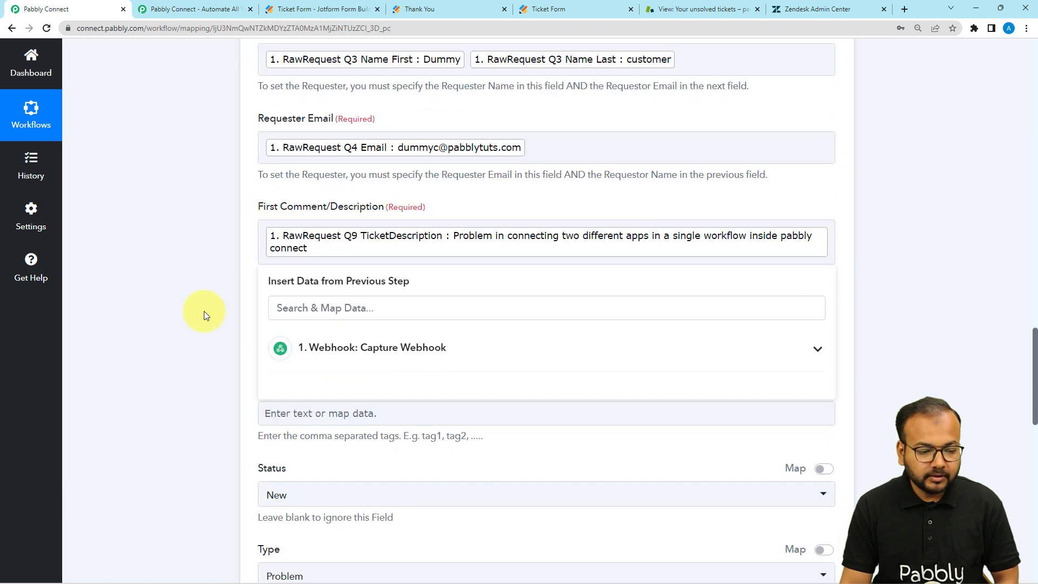
pyautogui.scroll(-2, 203, 311)
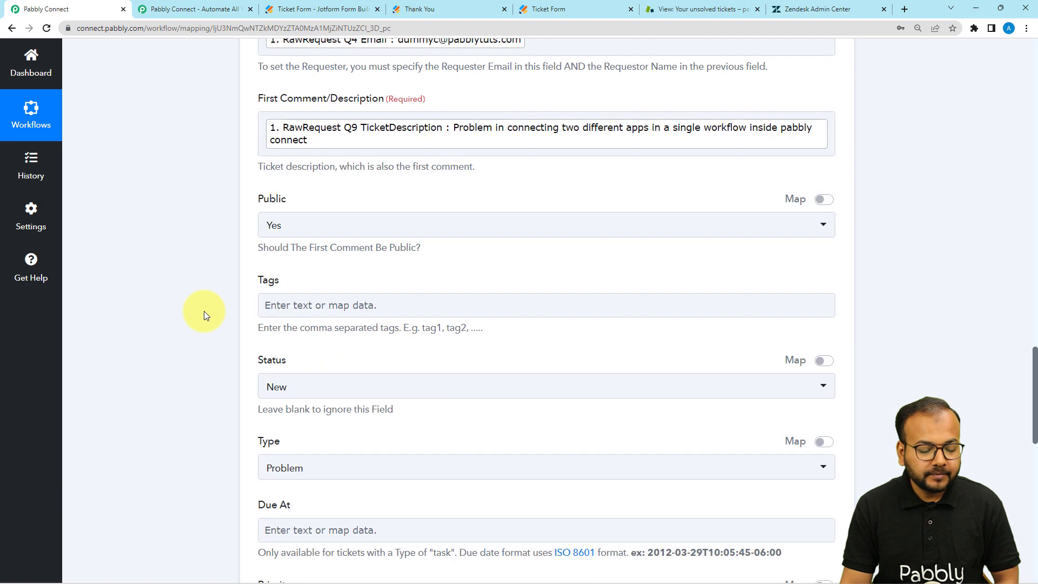
# Set the ticket's Public comment option to No
pyautogui.click(332, 227)
pyautogui.click(253, 212)
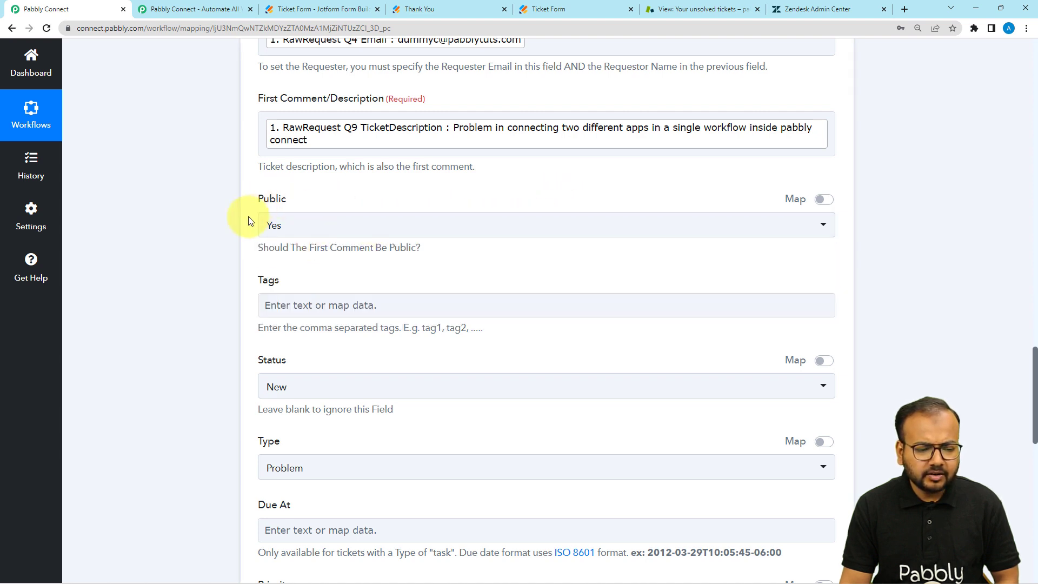
pyautogui.click(320, 236)
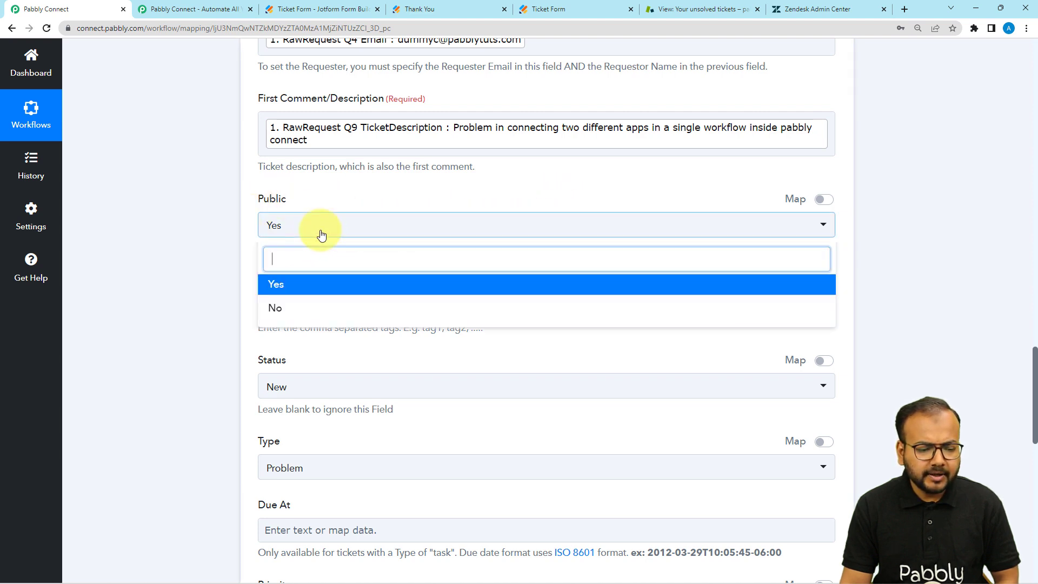
pyautogui.click(301, 313)
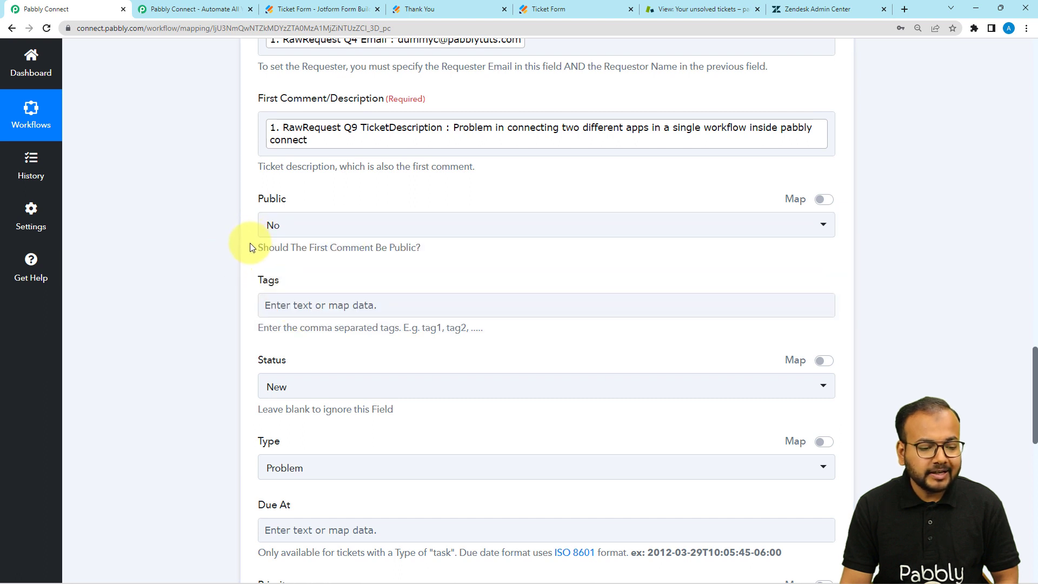
pyautogui.scroll(-2, 326, 265)
# Keep the ticket Status as New
pyautogui.click(282, 206)
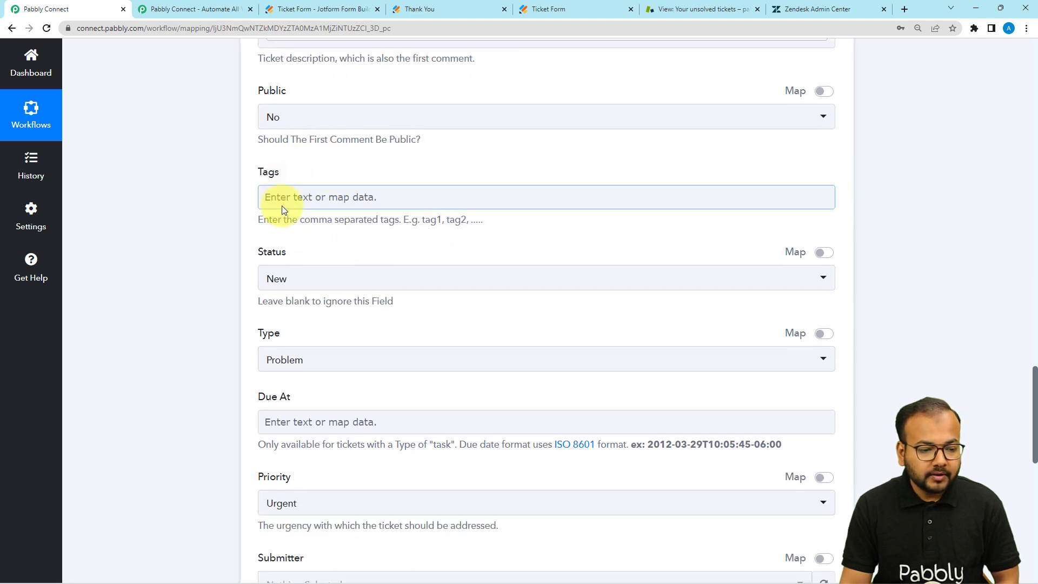
pyautogui.scroll(-1, 302, 210)
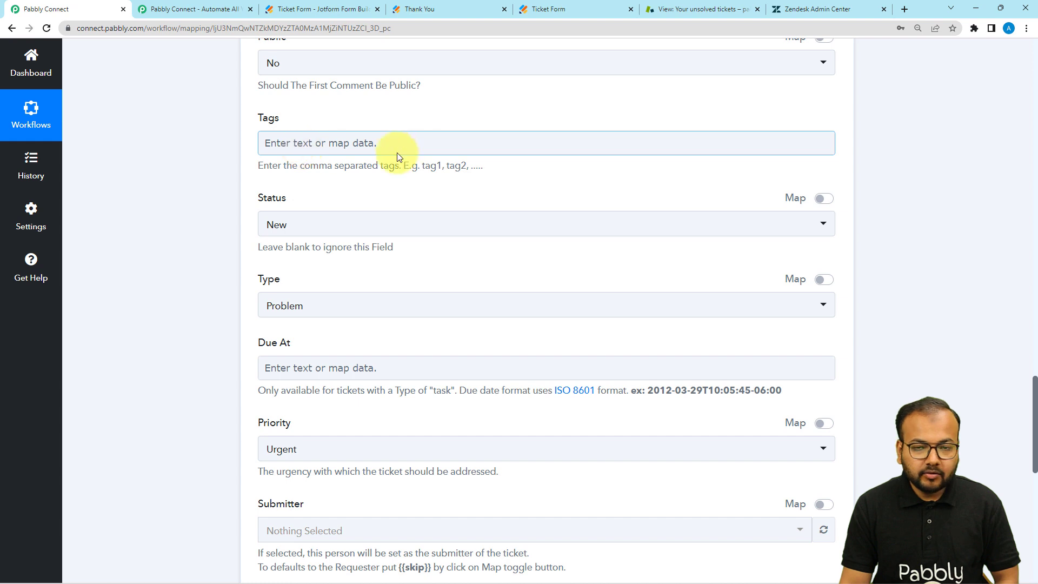
pyautogui.scroll(-1, 406, 151)
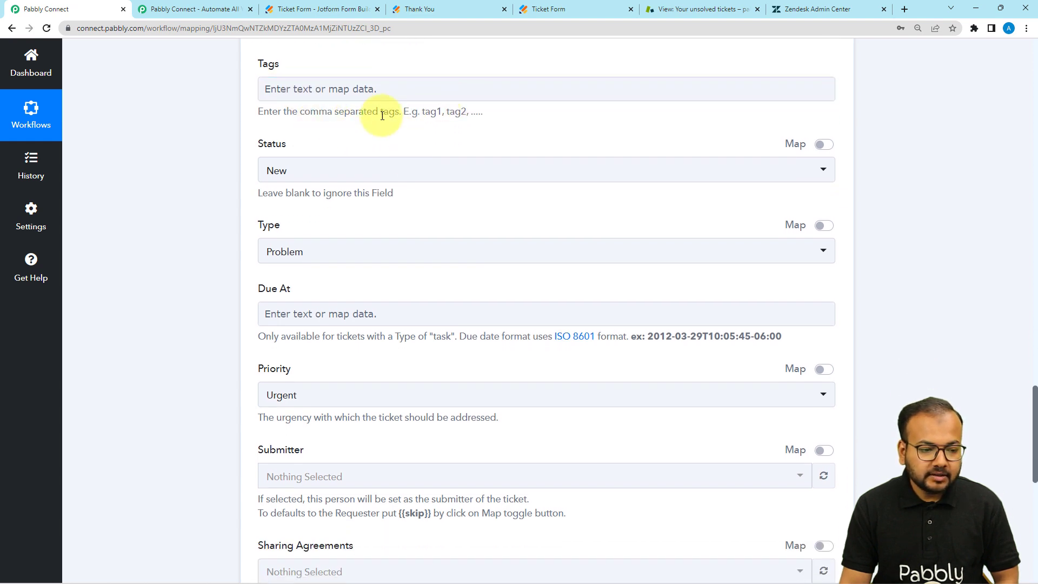
pyautogui.scroll(-2, 379, 119)
pyautogui.scroll(1, 413, 108)
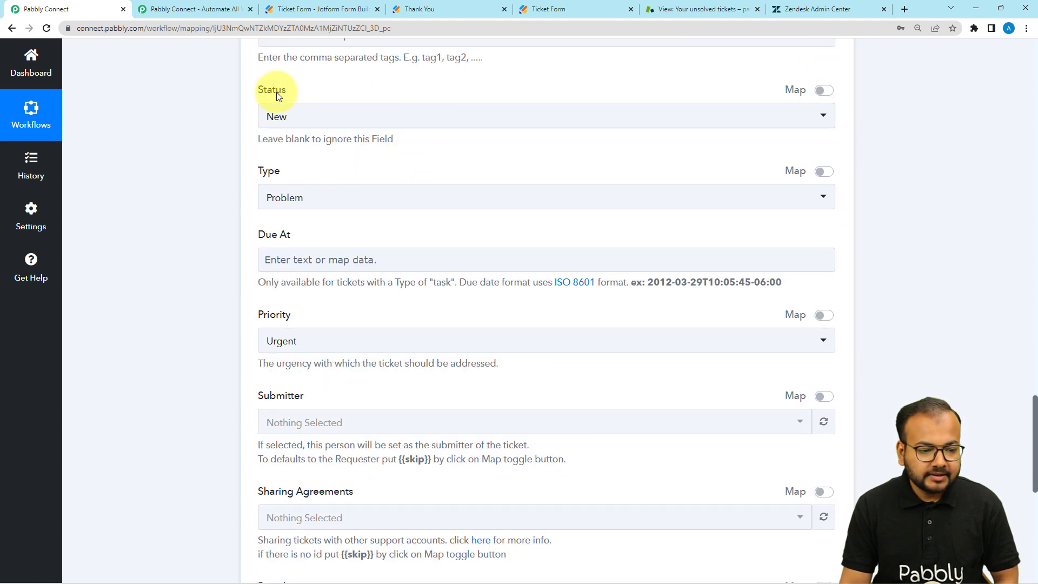
pyautogui.click(358, 116)
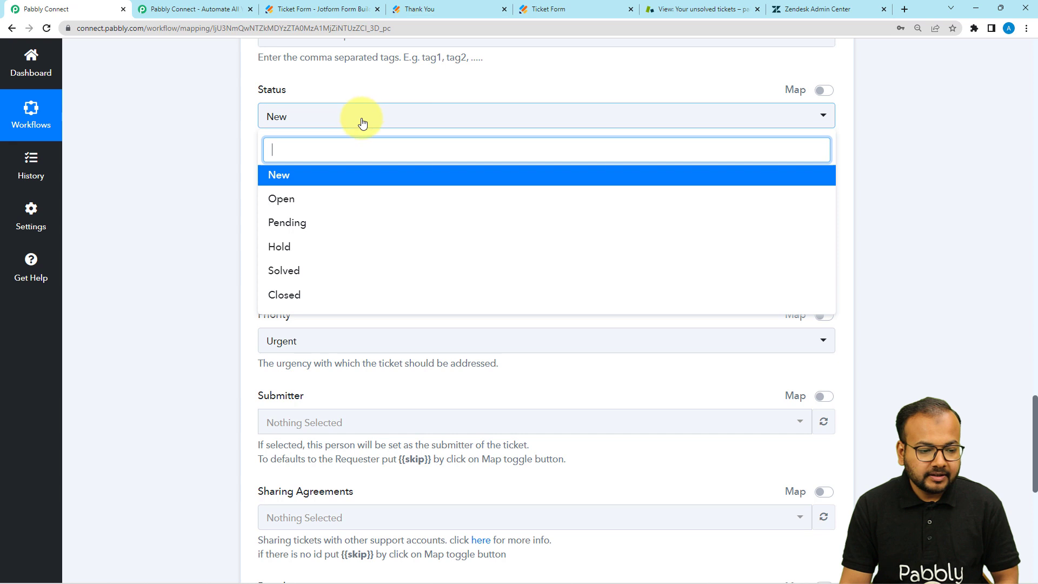
pyautogui.click(279, 180)
pyautogui.scroll(-1, 236, 154)
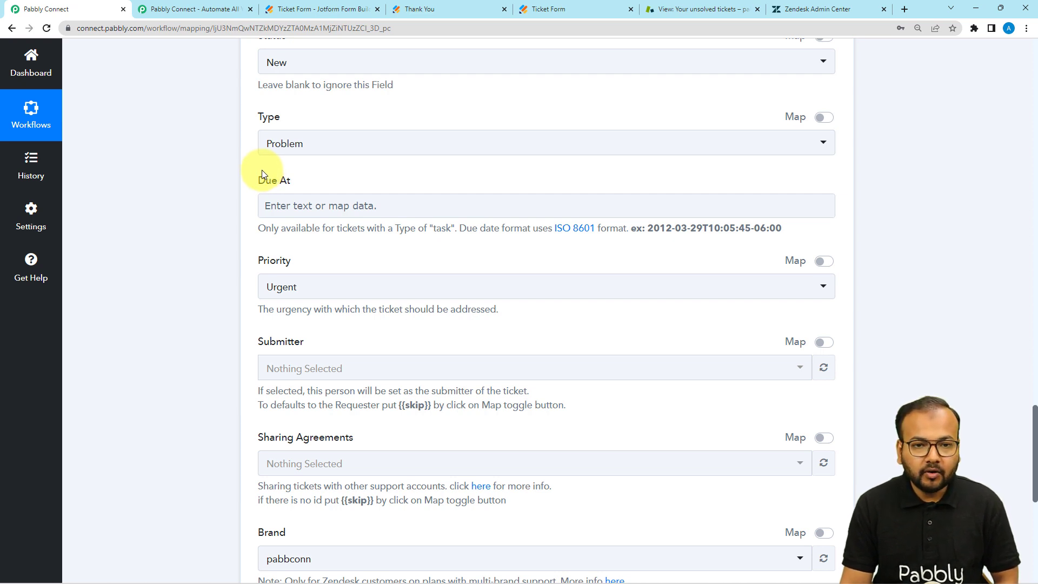
pyautogui.scroll(10, 603, 135)
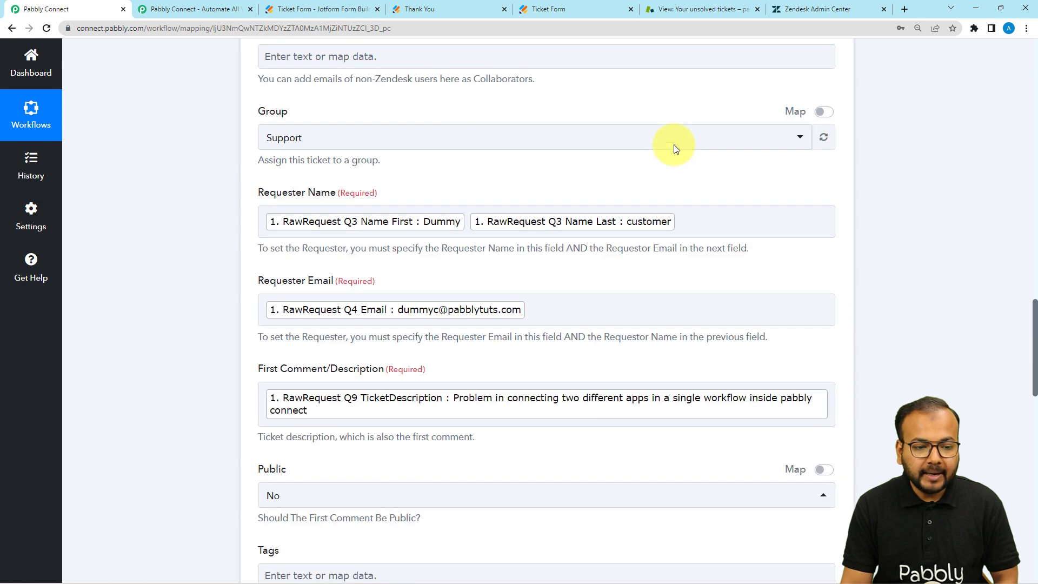
pyautogui.scroll(15, 673, 145)
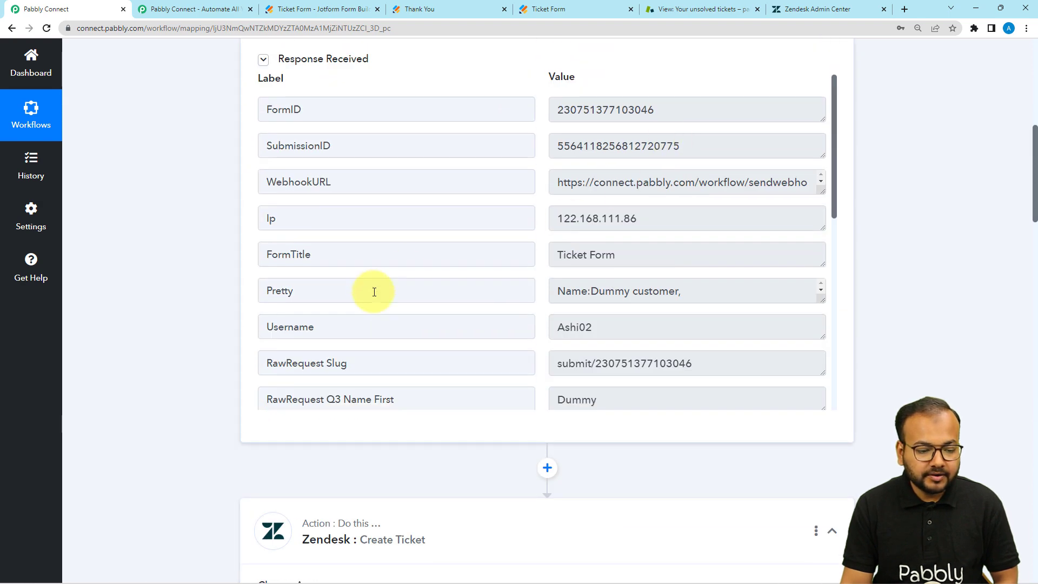
# Locate the captured Q10 TypeOf value 'question' in the webhook response
pyautogui.scroll(-7, 374, 291)
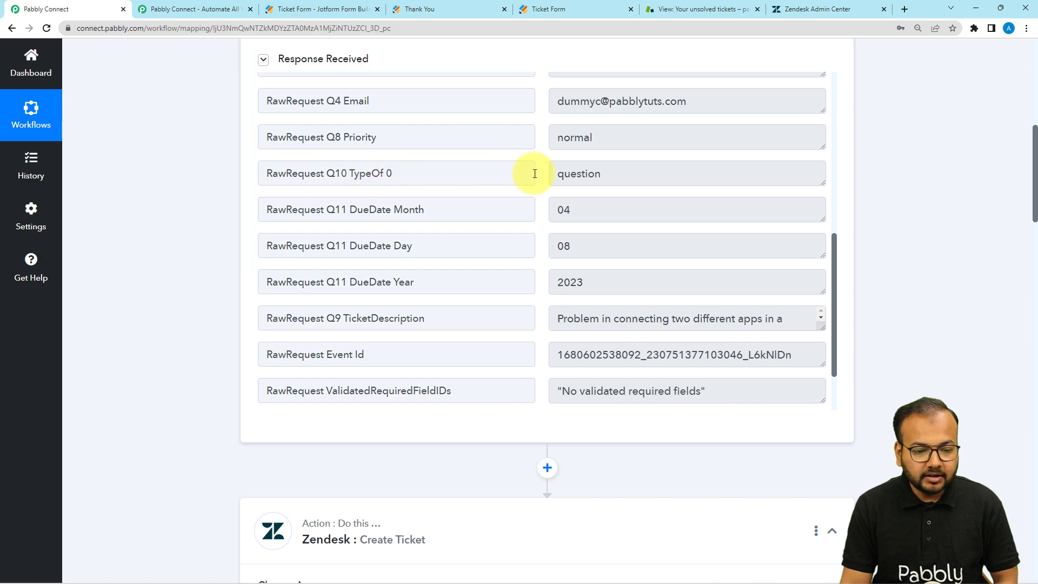
pyautogui.doubleClick(594, 173)
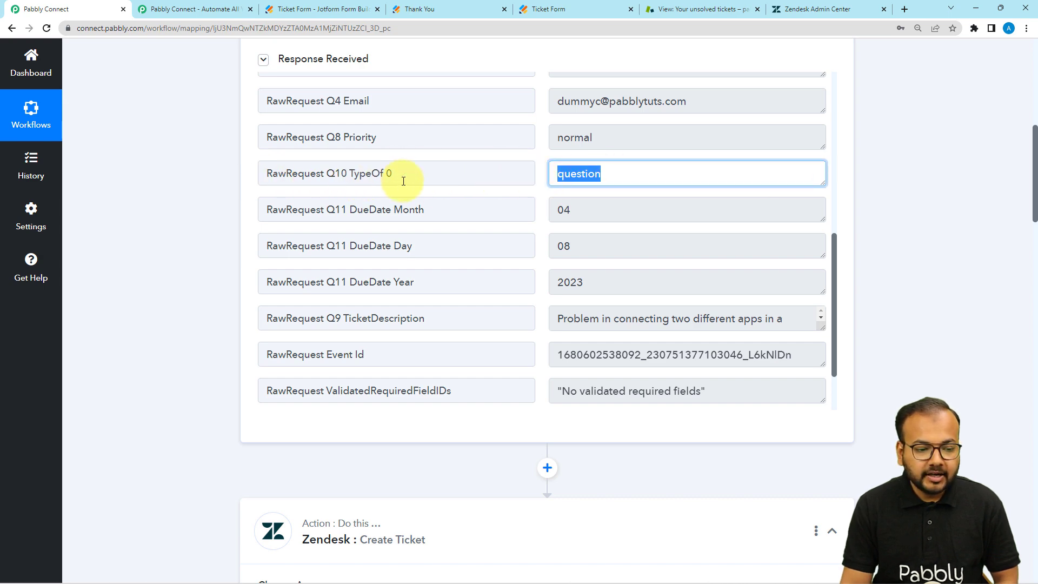
pyautogui.moveTo(400, 178); pyautogui.dragTo(345, 178)
pyautogui.click(221, 202)
pyautogui.scroll(-15, 220, 202)
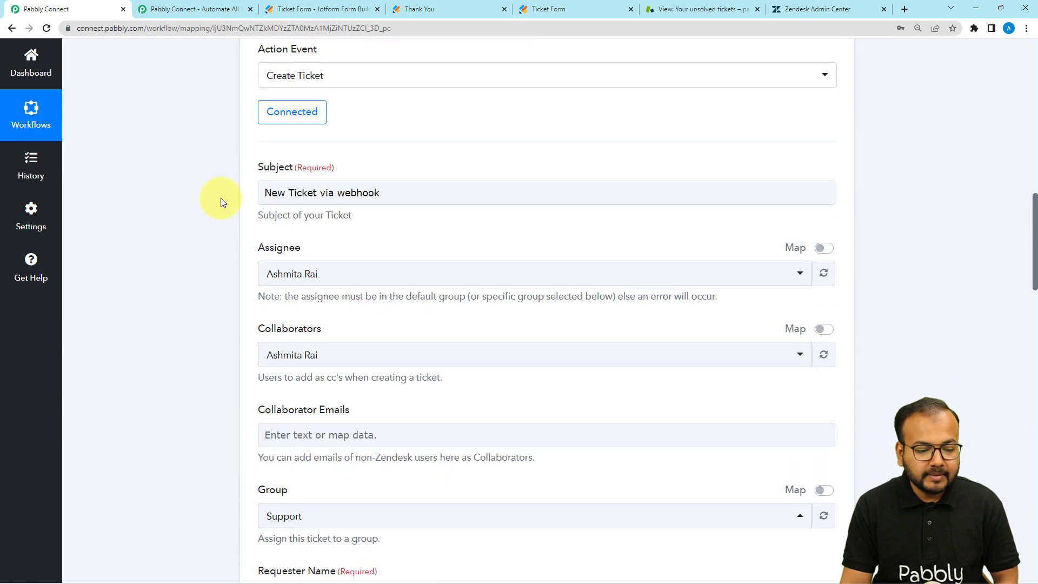
pyautogui.scroll(-9, 220, 203)
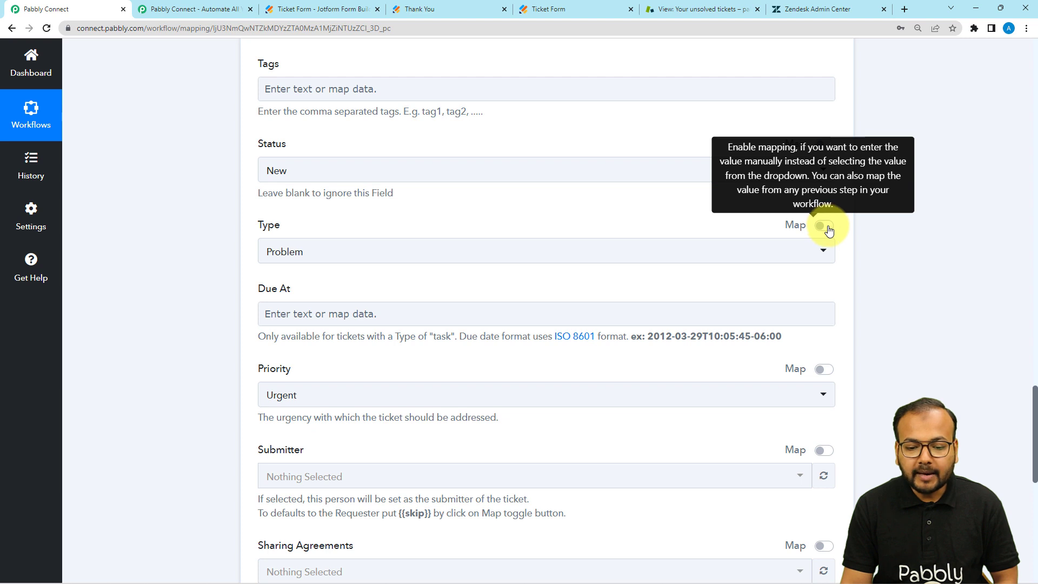
# Map the ticket Type to the webhook's Q10 TypeOf answer, replacing 'problem'
pyautogui.click(824, 226)
pyautogui.click(437, 256)
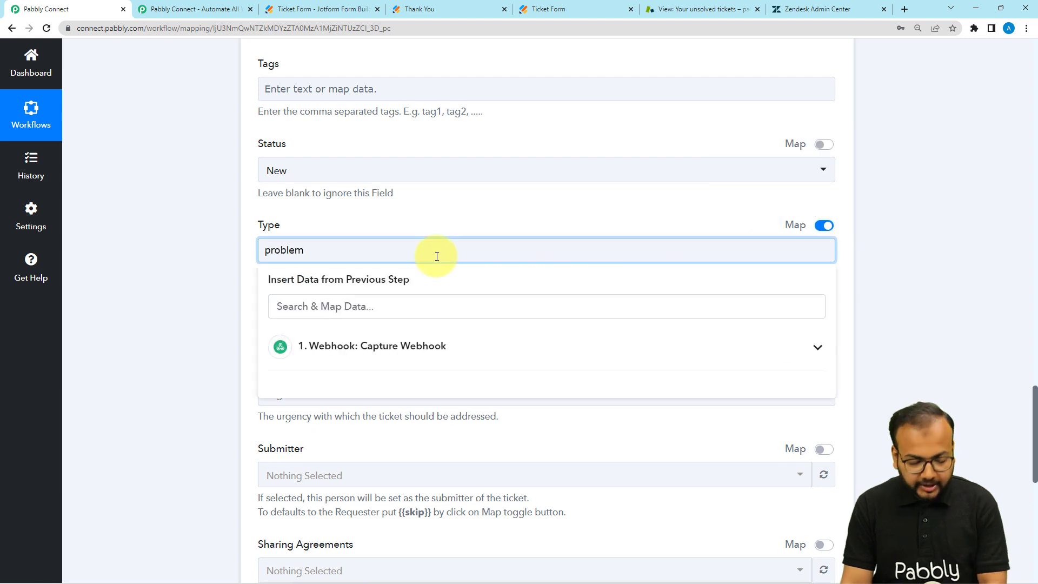
pyautogui.press('BackSpace')
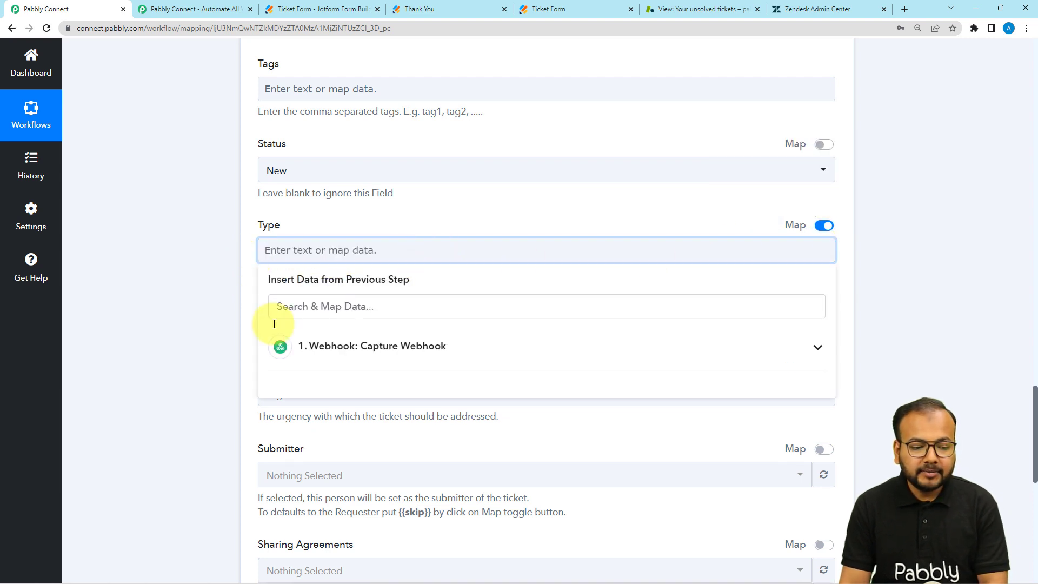
pyautogui.click(354, 362)
pyautogui.scroll(-1, 367, 472)
pyautogui.scroll(-4, 367, 472)
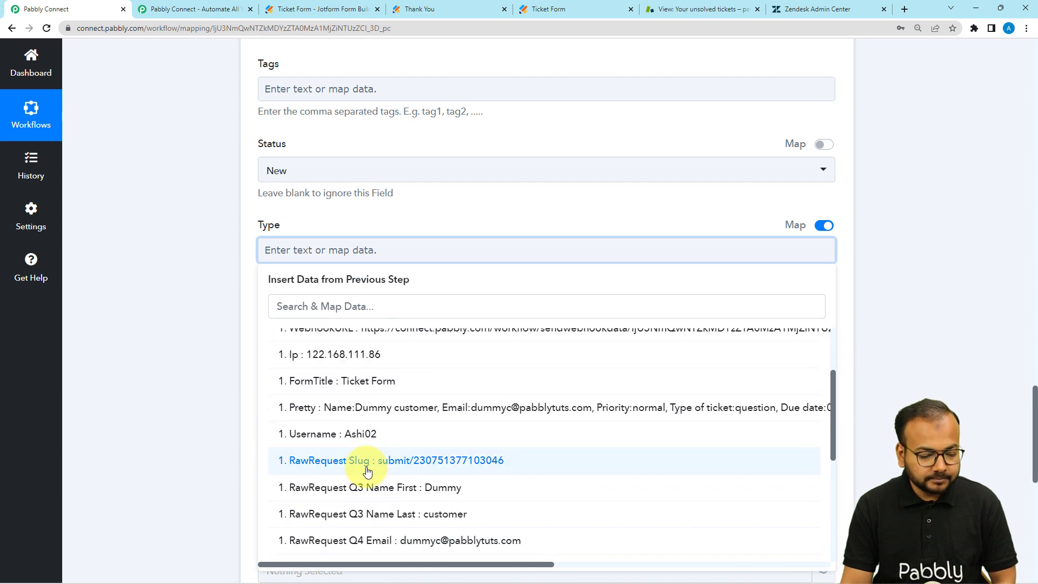
pyautogui.scroll(-2, 359, 481)
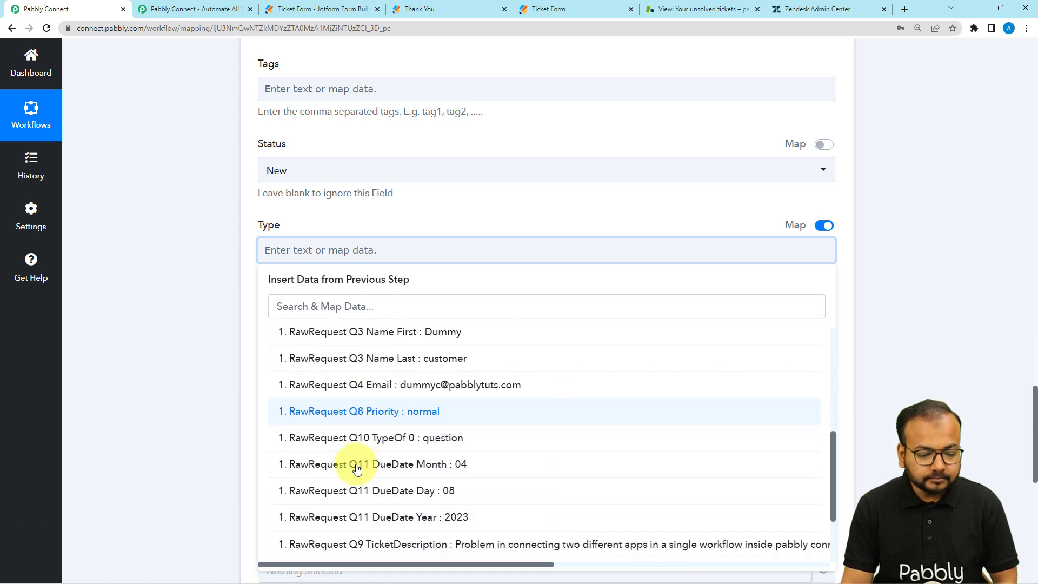
pyautogui.click(405, 432)
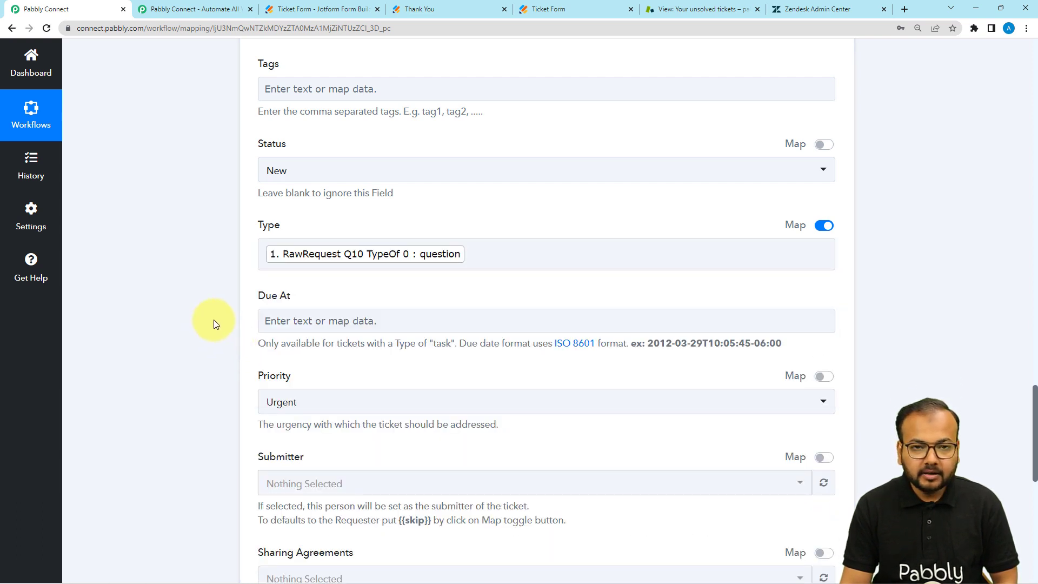
pyautogui.scroll(-2, 221, 289)
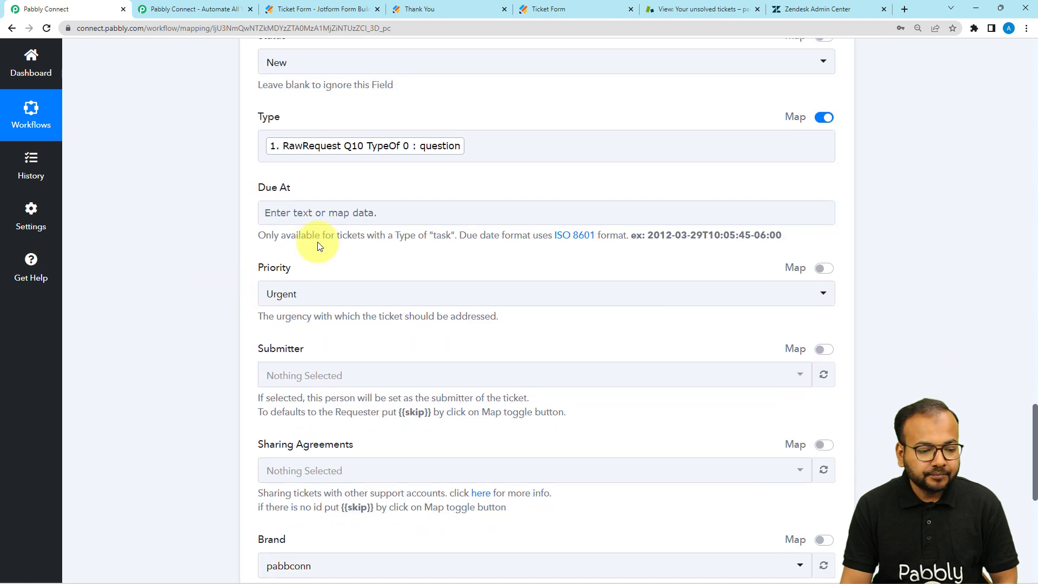
# Check the ISO 8601 date format example shown for the Due At field
pyautogui.click(323, 217)
pyautogui.click(327, 308)
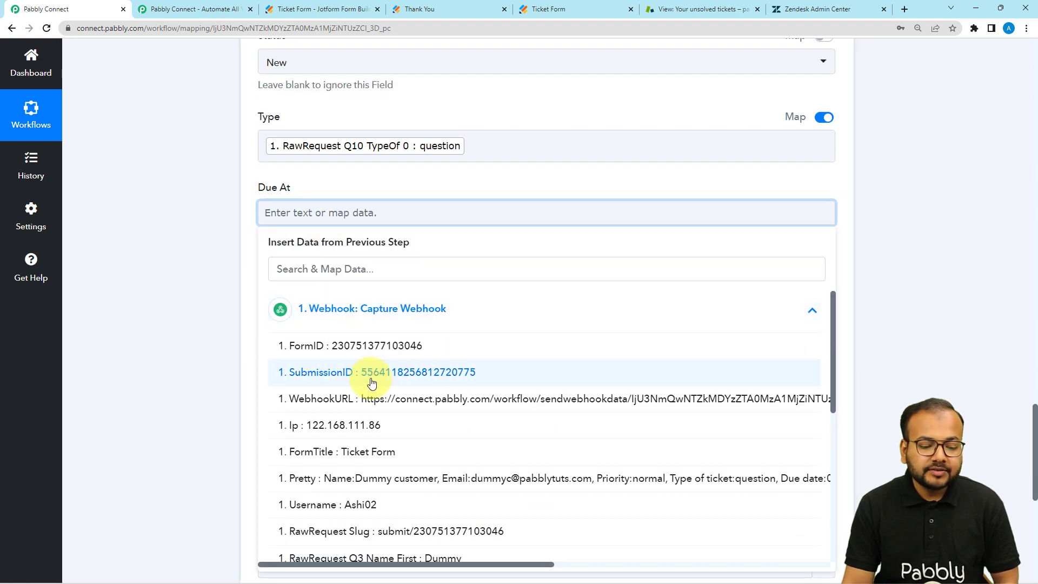
pyautogui.click(211, 209)
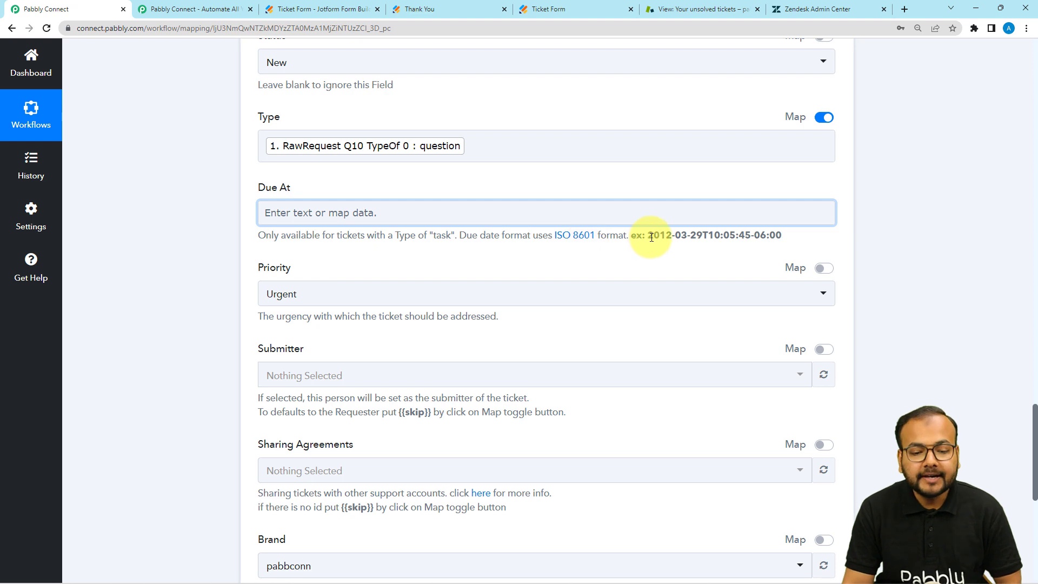
pyautogui.moveTo(651, 238); pyautogui.dragTo(785, 244)
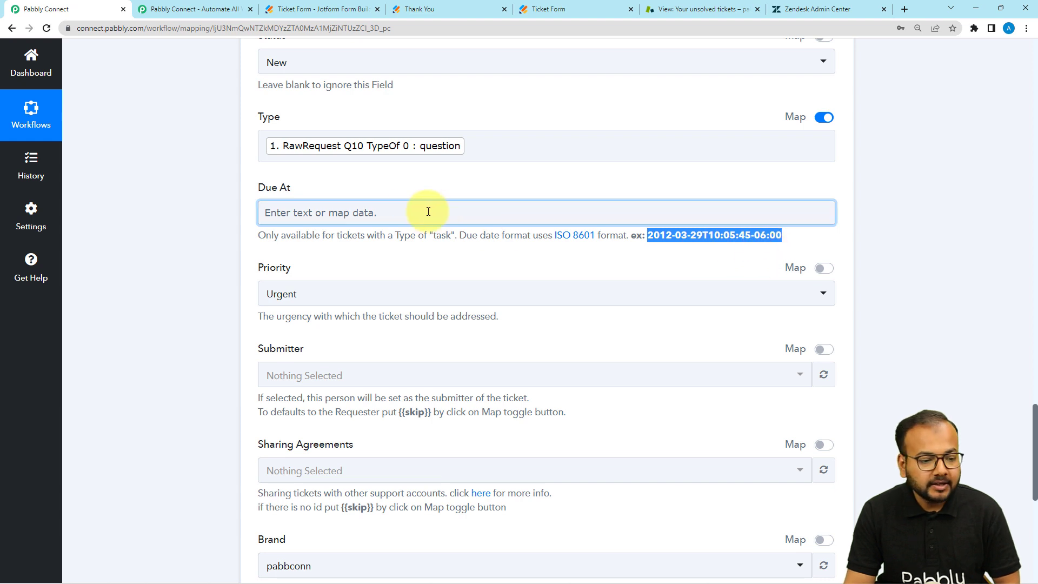
pyautogui.click(405, 216)
pyautogui.scroll(-3, 362, 327)
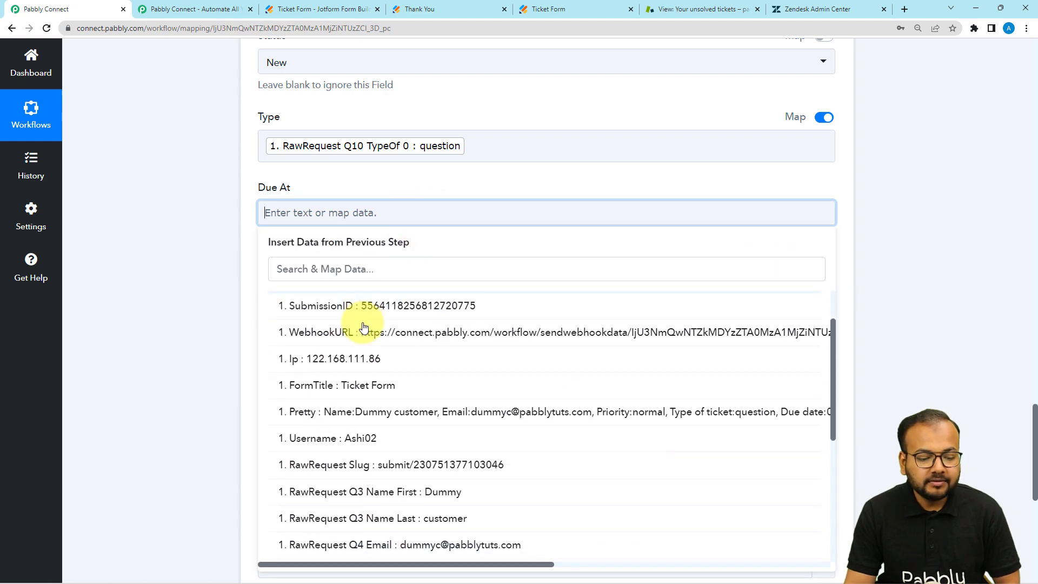
pyautogui.scroll(-3, 366, 329)
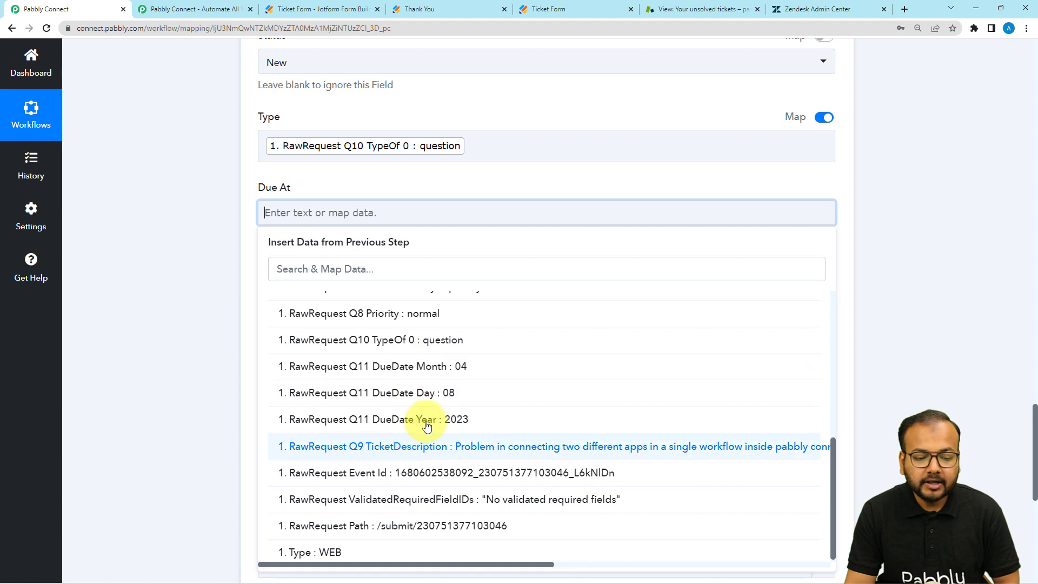
pyautogui.click(143, 220)
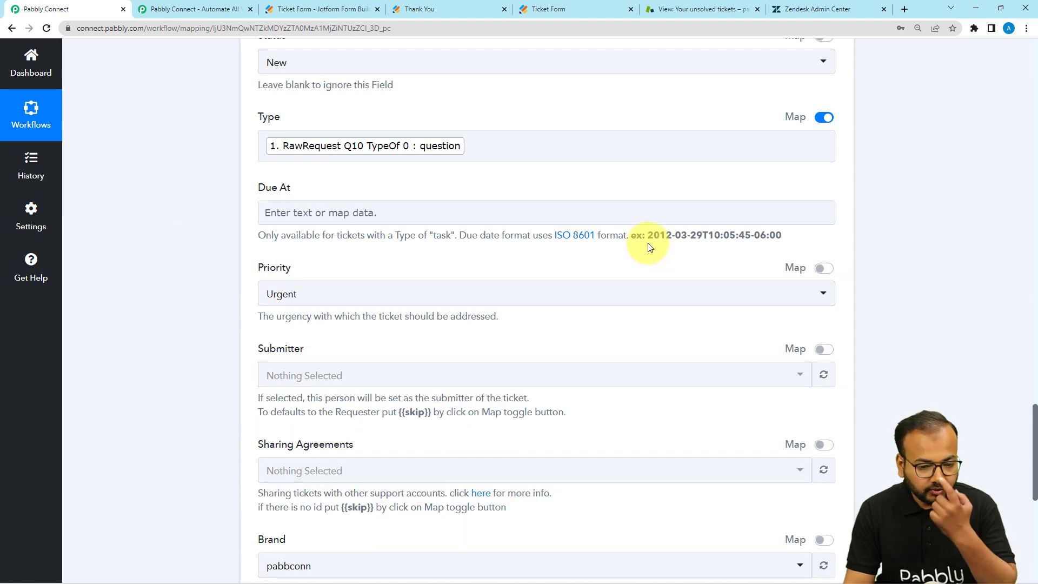
# Fill Due At with the webhook's Q11 DueDate Year, Month and Day joined by dashes
pyautogui.click(417, 206)
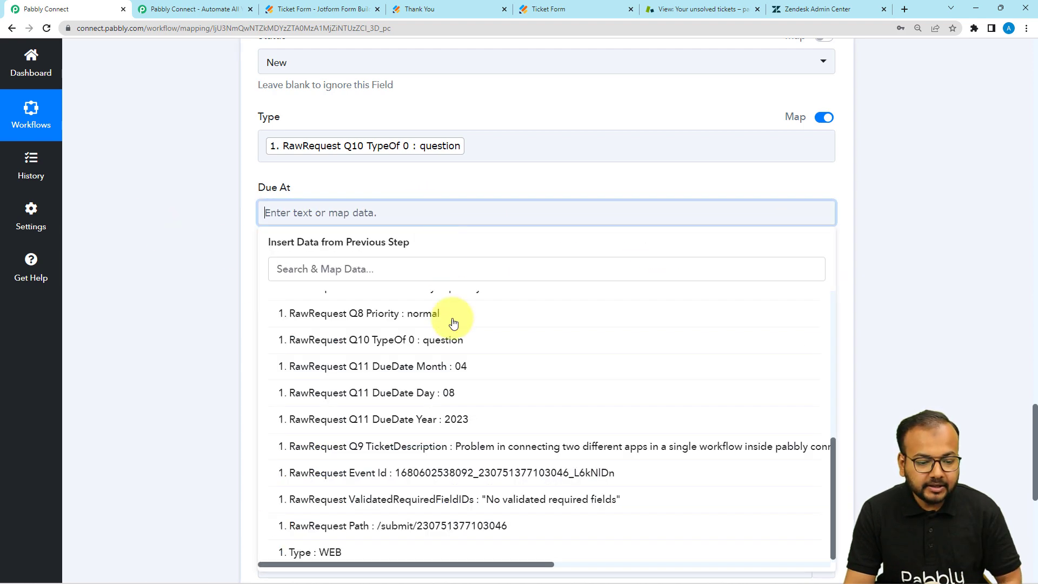
pyautogui.click(453, 422)
pyautogui.write('-')
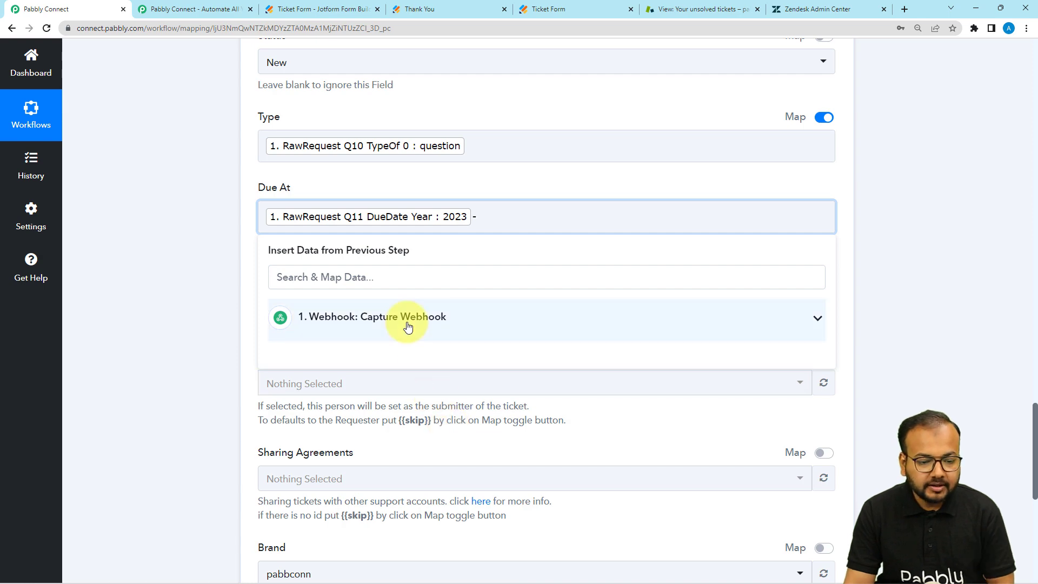
pyautogui.click(216, 279)
pyautogui.click(510, 230)
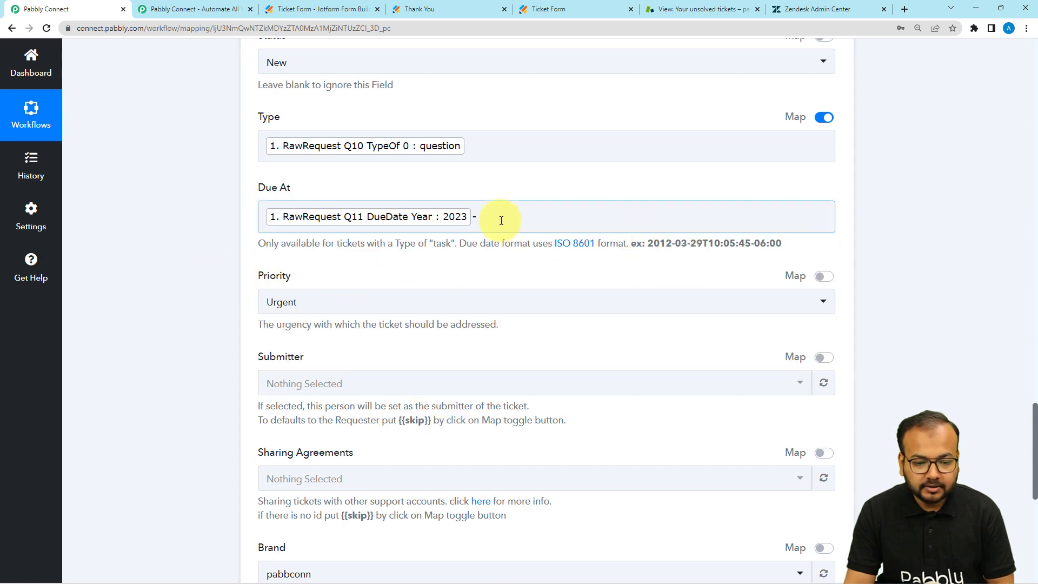
pyautogui.click(501, 220)
pyautogui.click(494, 313)
pyautogui.scroll(-3, 482, 496)
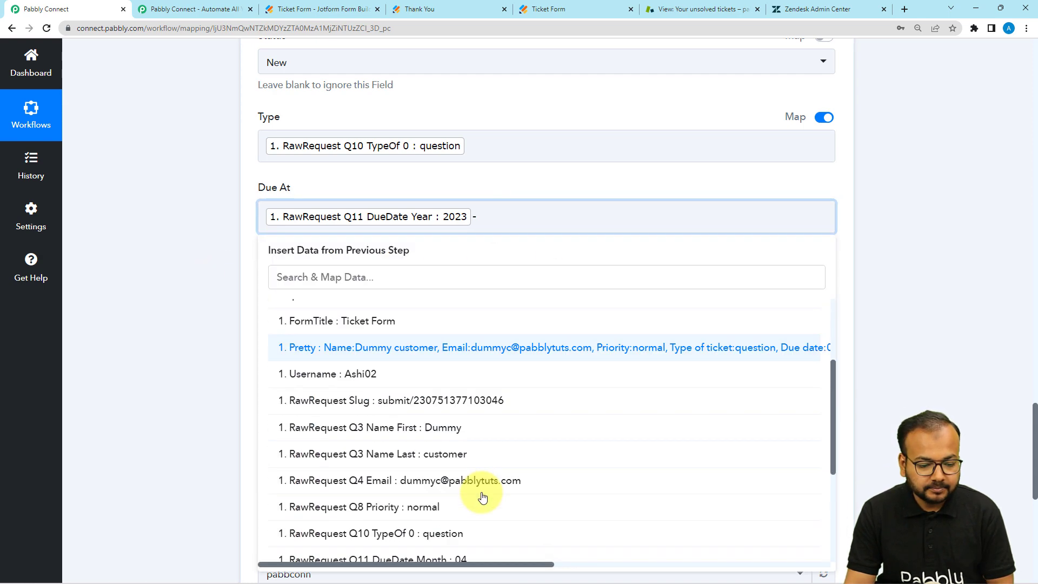
pyautogui.scroll(-4, 483, 496)
pyautogui.click(463, 428)
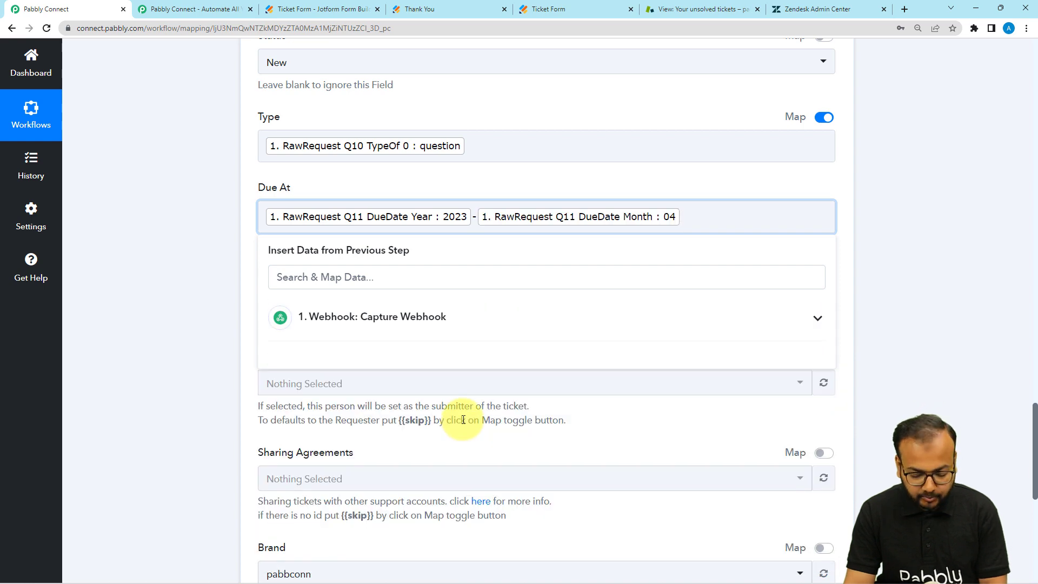
pyautogui.click(436, 317)
pyautogui.scroll(-4, 427, 498)
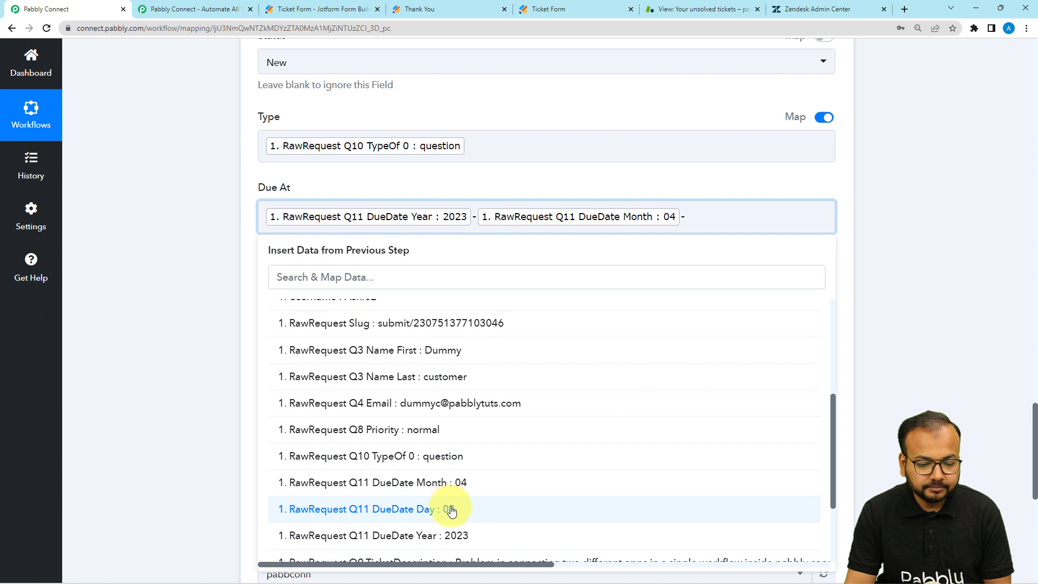
pyautogui.click(451, 510)
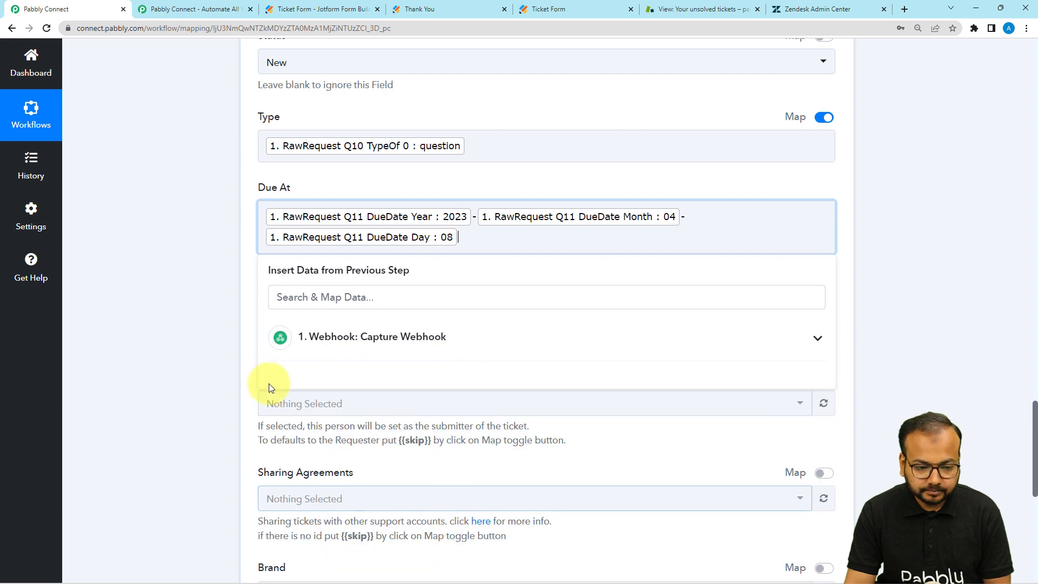
pyautogui.click(164, 347)
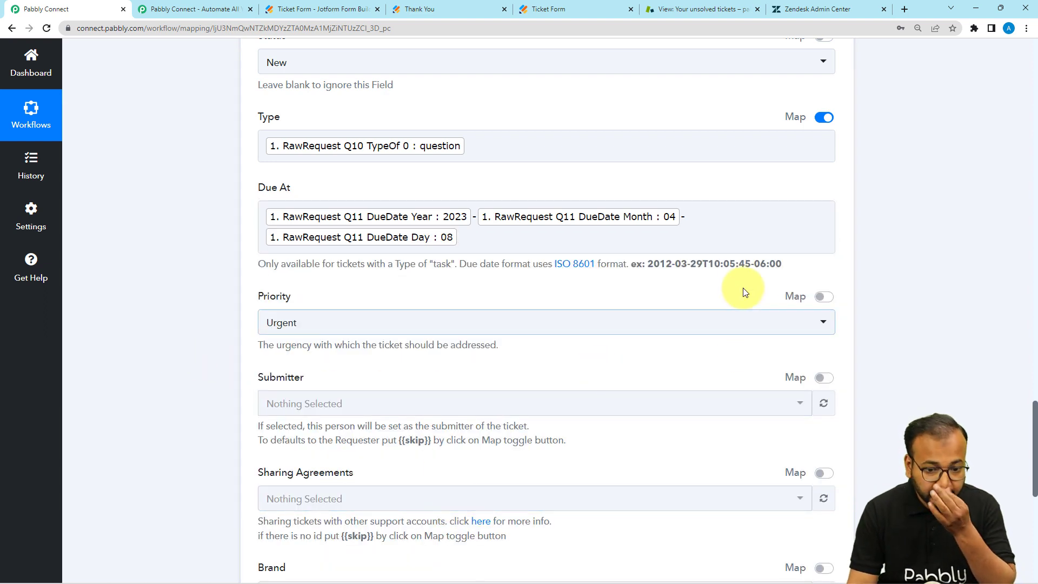
# Append T00:00:00-05:30 after the date values in Due At
pyautogui.click(567, 245)
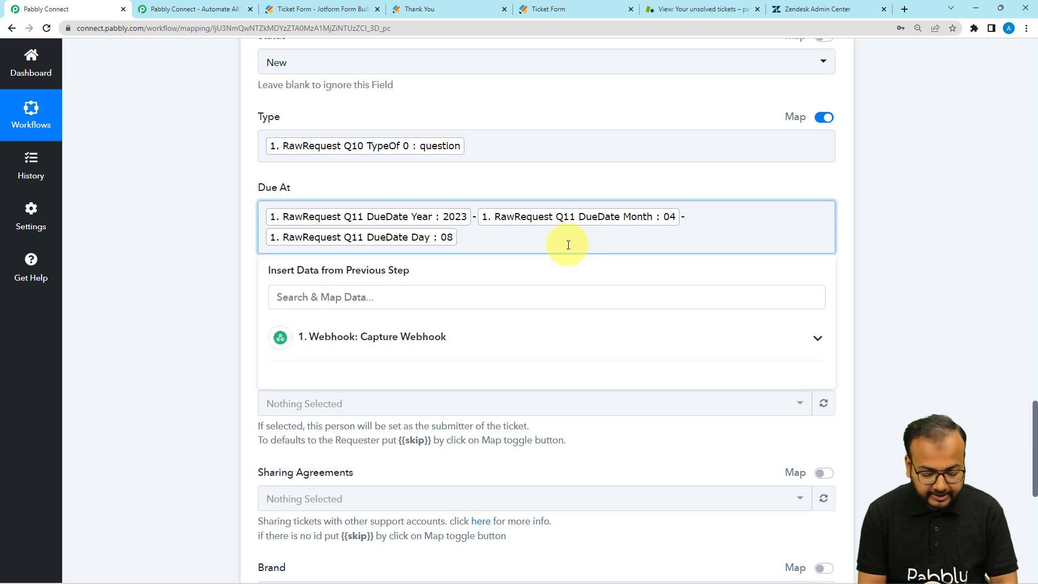
pyautogui.click(903, 249)
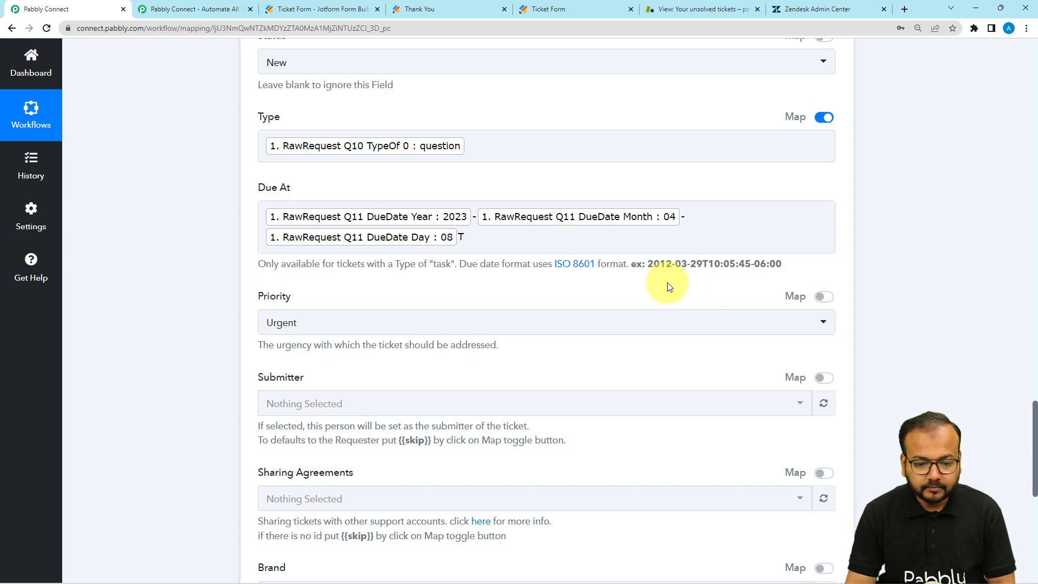
pyautogui.click(553, 247)
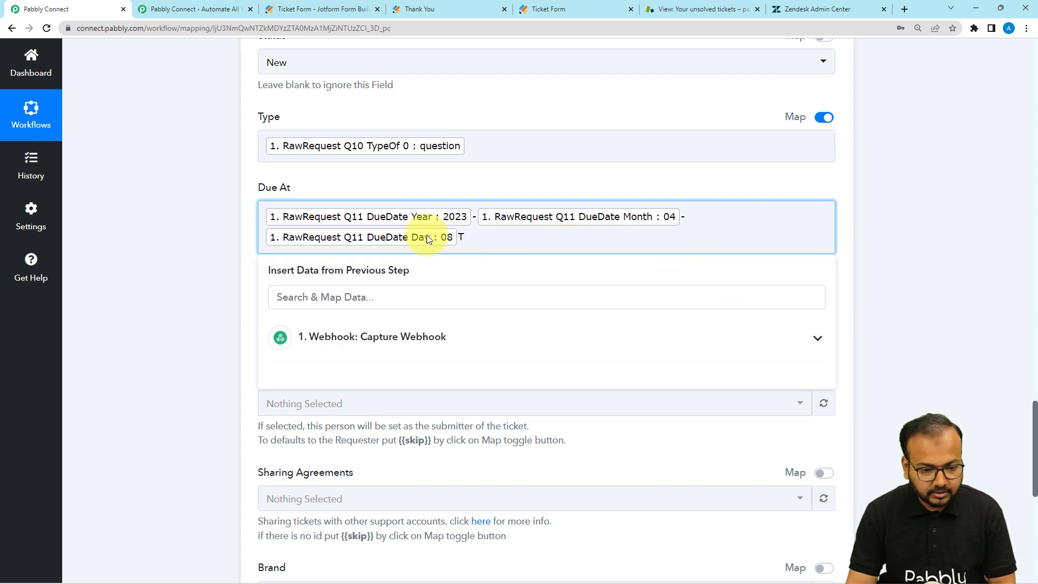
pyautogui.click(892, 254)
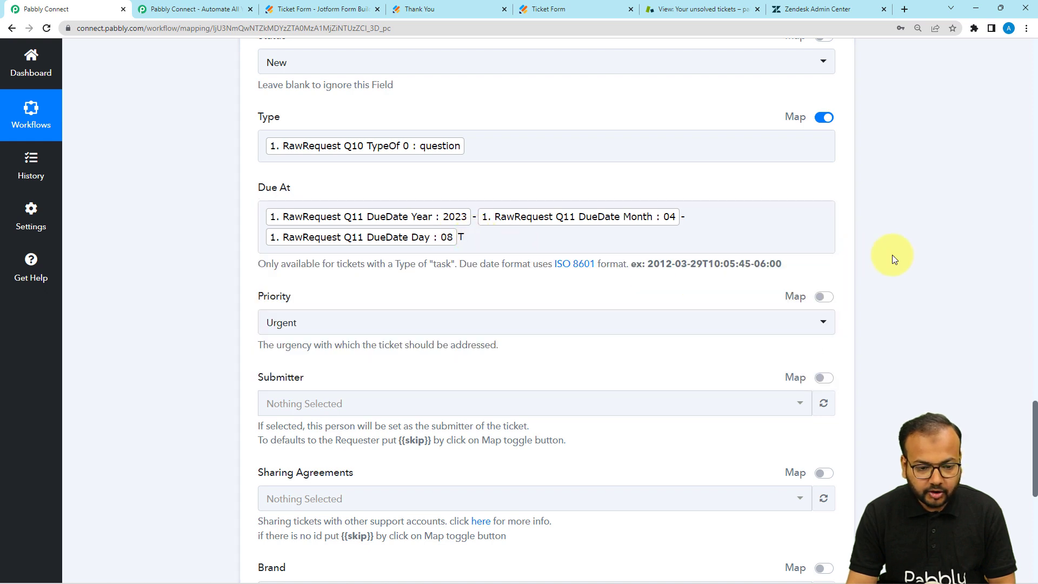
pyautogui.click(515, 246)
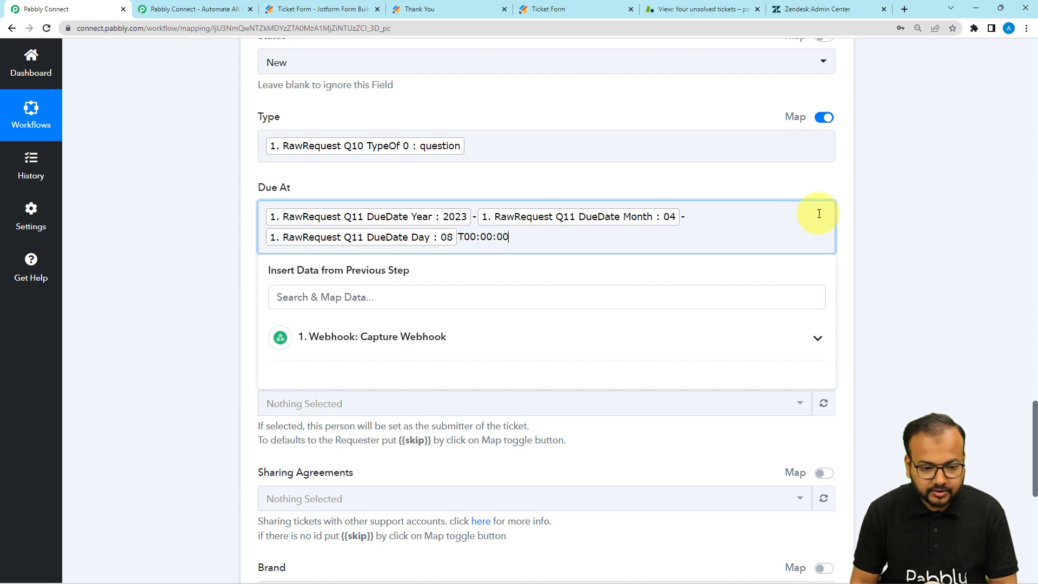
pyautogui.click(238, 254)
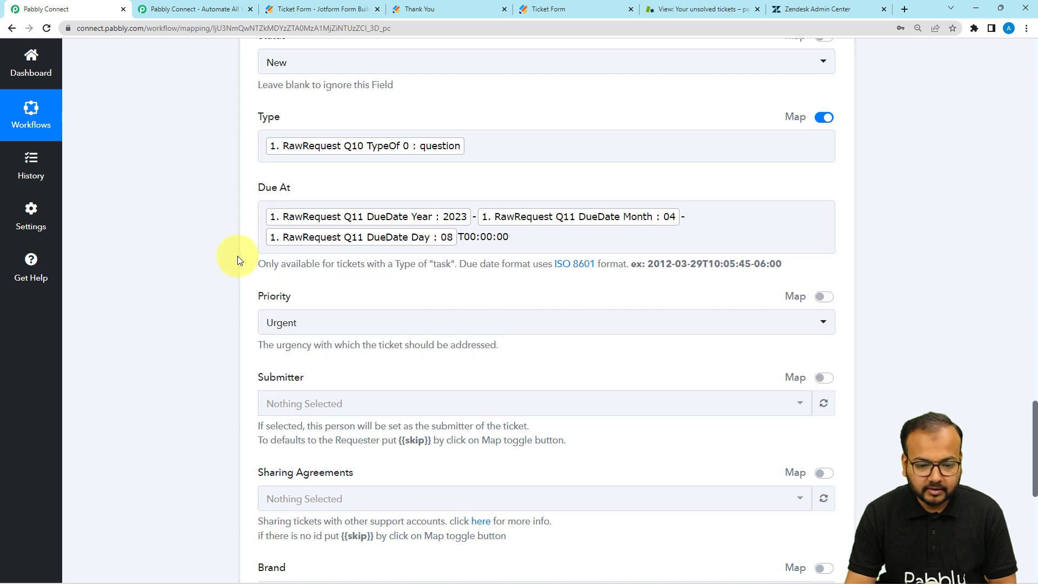
pyautogui.click(364, 241)
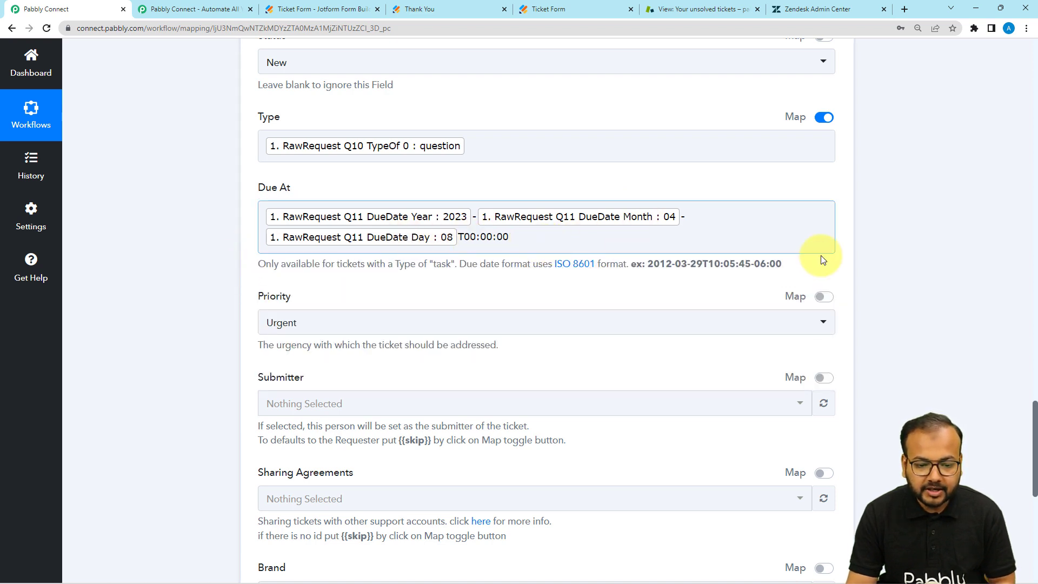
pyautogui.click(622, 244)
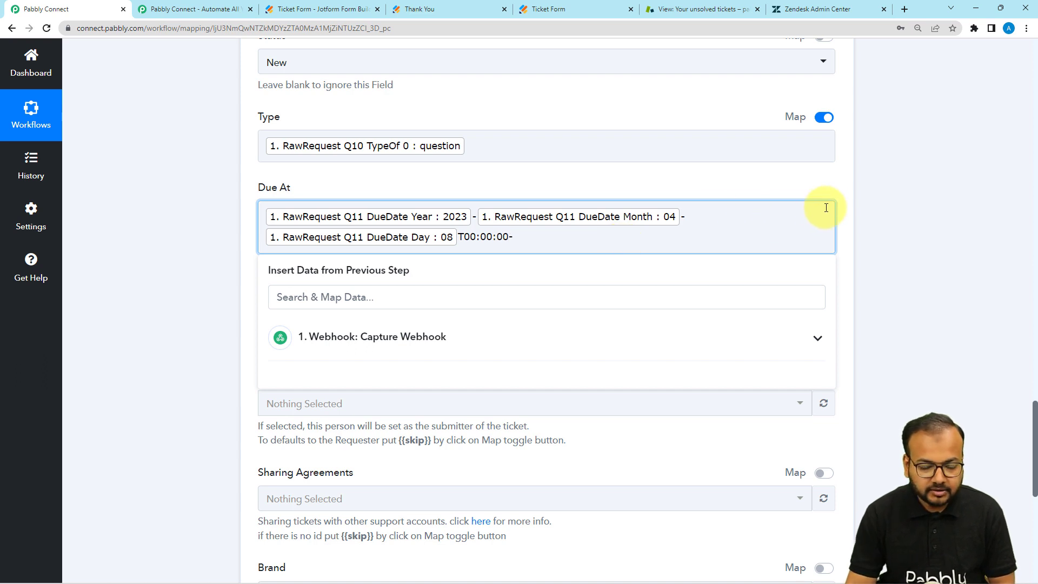
pyautogui.click(853, 220)
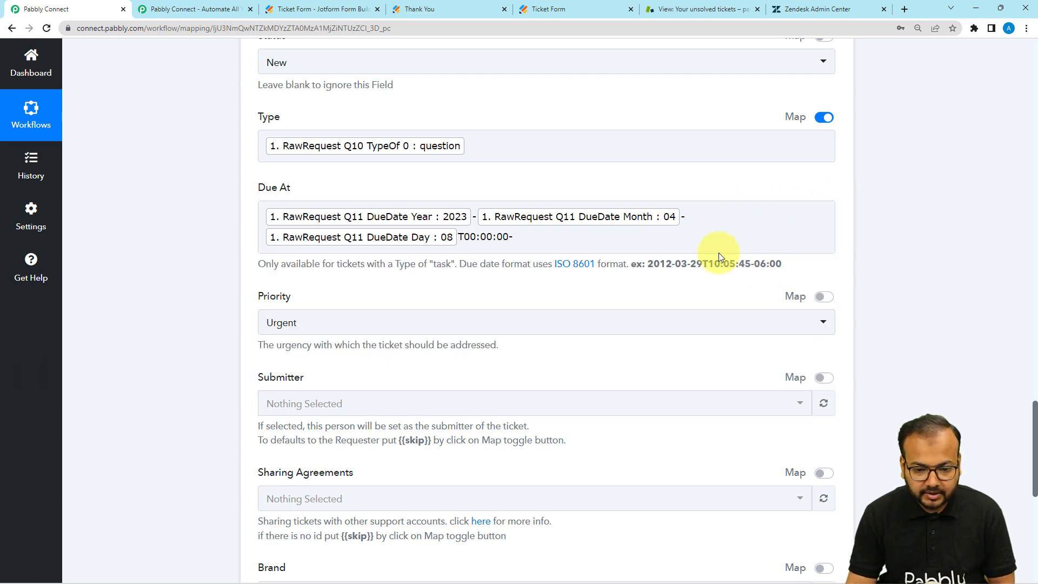
pyautogui.click(534, 234)
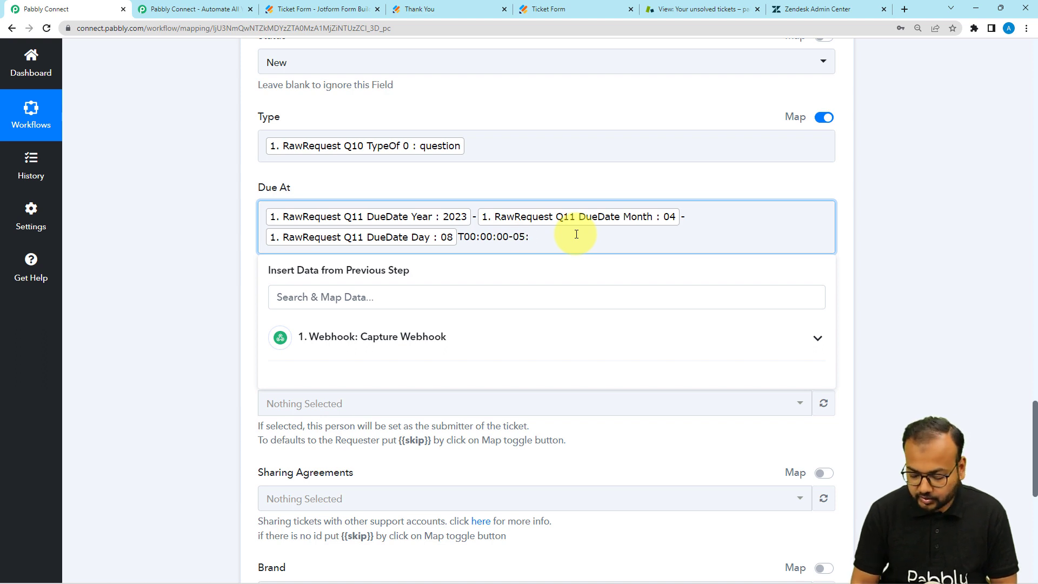
pyautogui.click(216, 215)
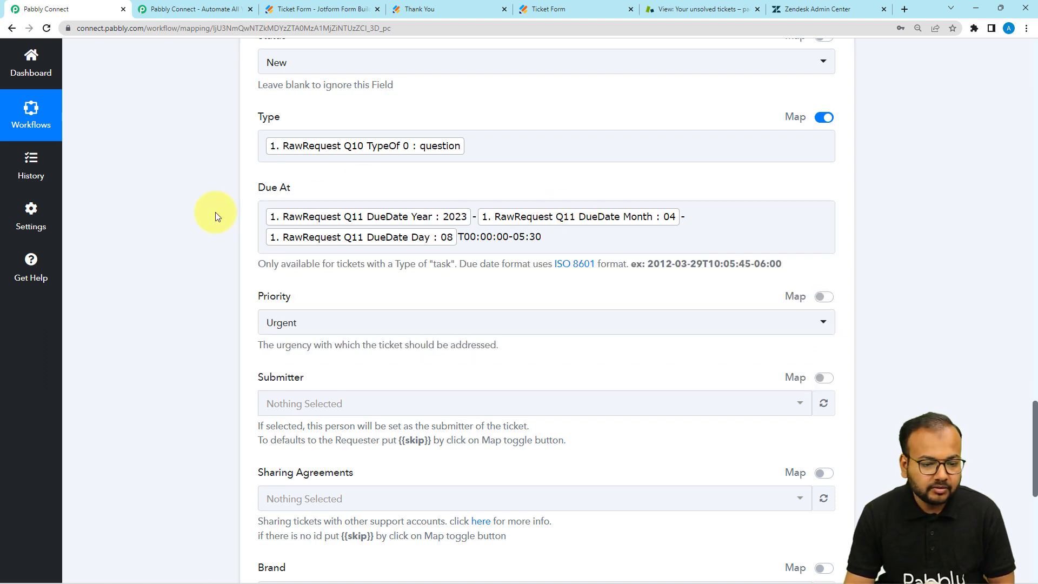
# Open the ISO 8601 Wikipedia reference and return to the workflow
pyautogui.scroll(-1, 419, 276)
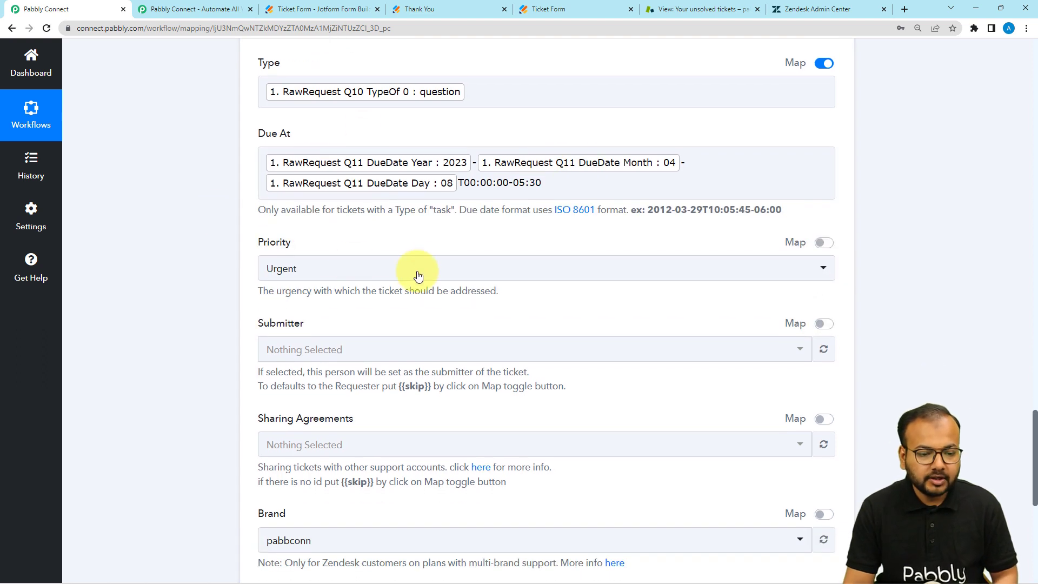
pyautogui.click(564, 212)
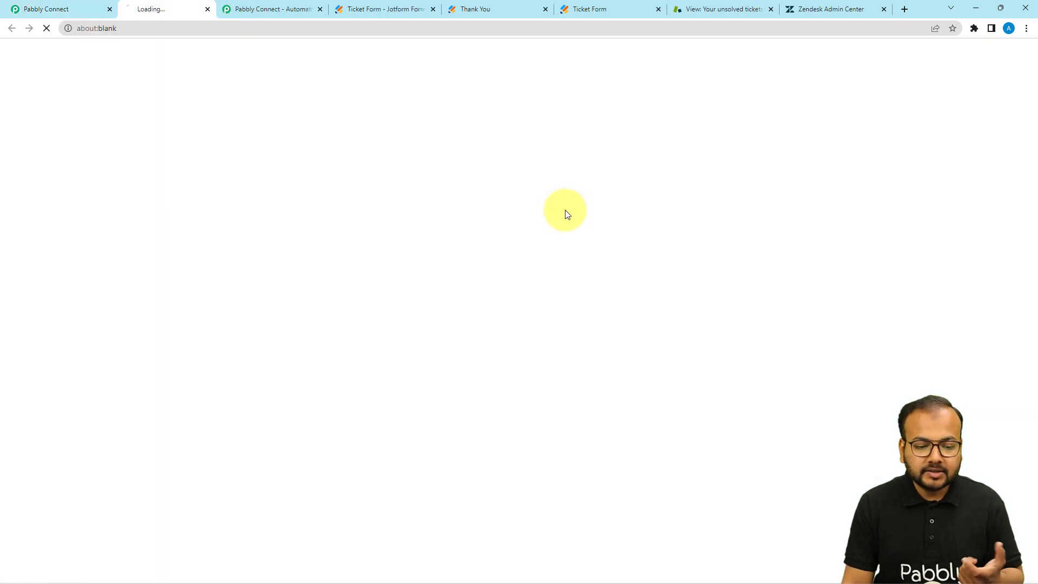
pyautogui.scroll(-3, 435, 280)
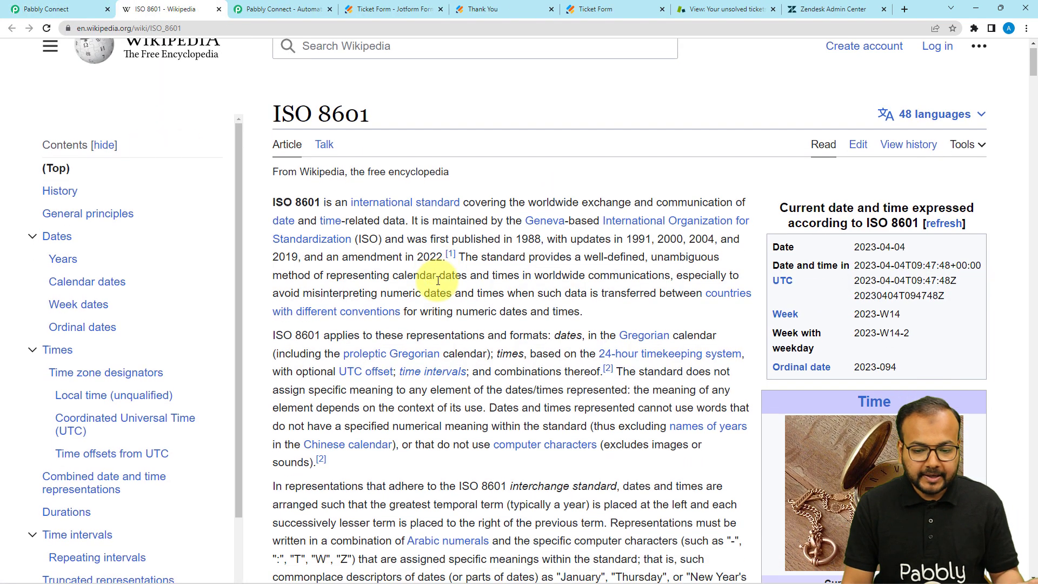
pyautogui.click(32, 11)
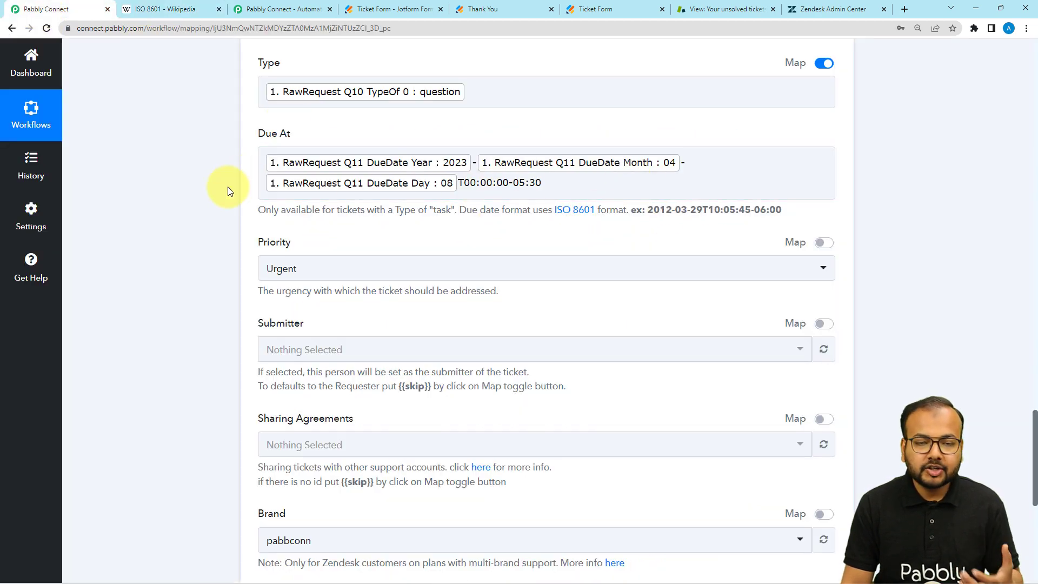
# Map Priority to the webhook's Q8 Priority answer instead of Urgent
pyautogui.moveTo(649, 210); pyautogui.dragTo(821, 232)
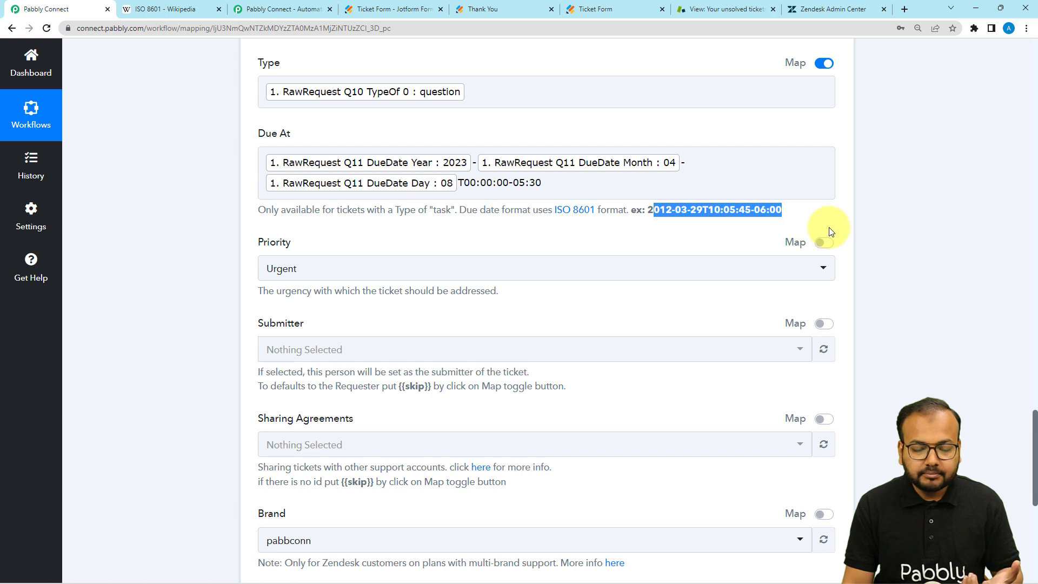
pyautogui.click(204, 232)
pyautogui.scroll(-1, 247, 281)
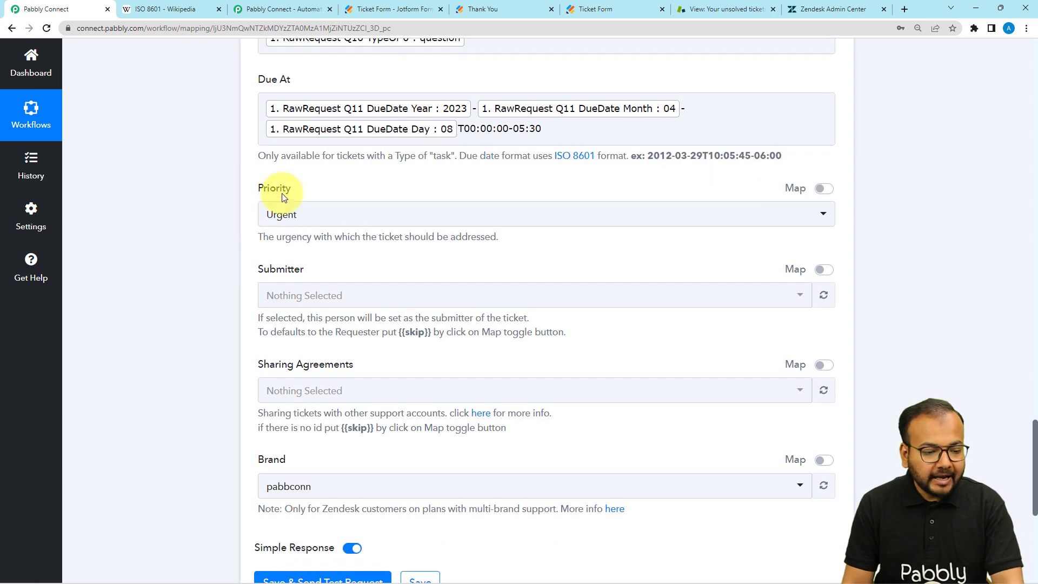
pyautogui.click(825, 190)
pyautogui.click(490, 215)
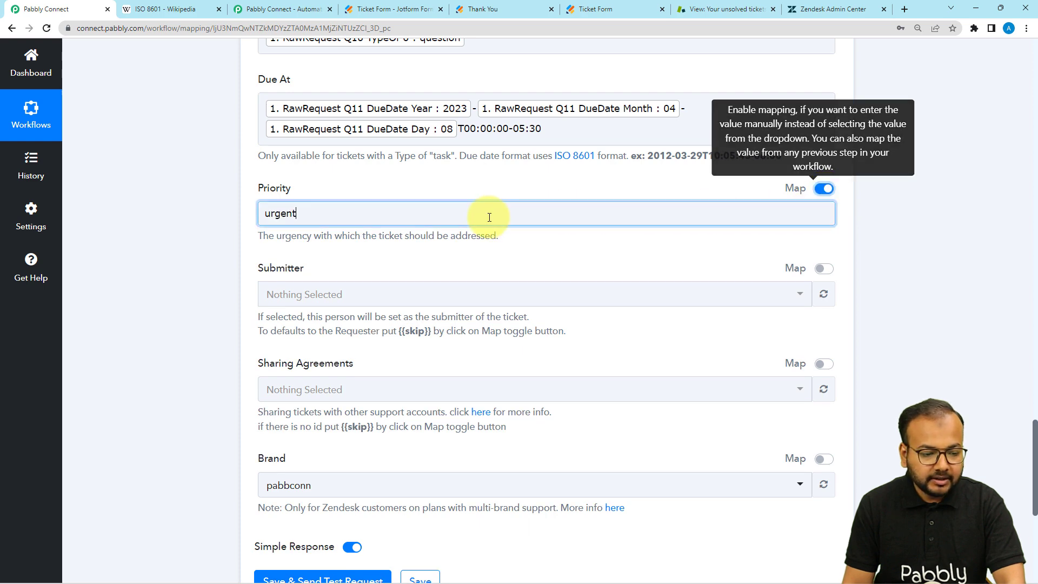
pyautogui.press('BackSpace')
pyautogui.press('BackSpace')
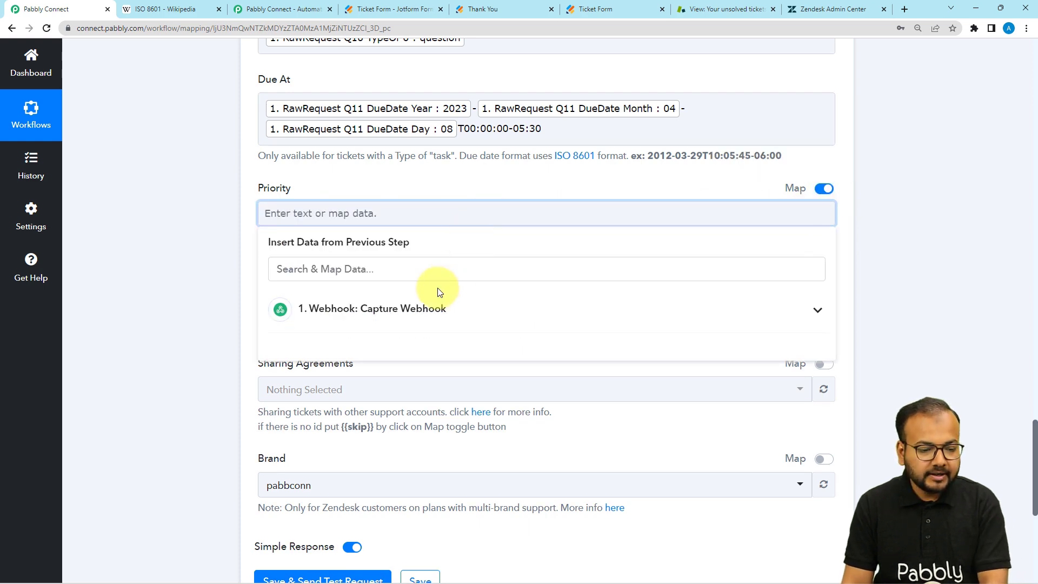
pyautogui.click(436, 295)
pyautogui.scroll(-5, 439, 378)
pyautogui.scroll(-1, 443, 411)
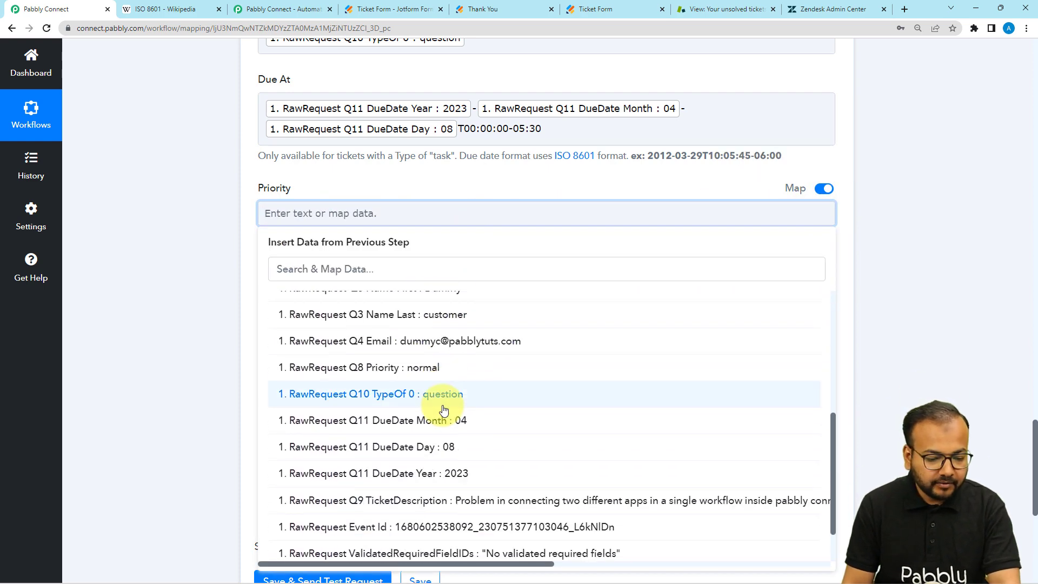
pyautogui.click(414, 367)
pyautogui.click(102, 277)
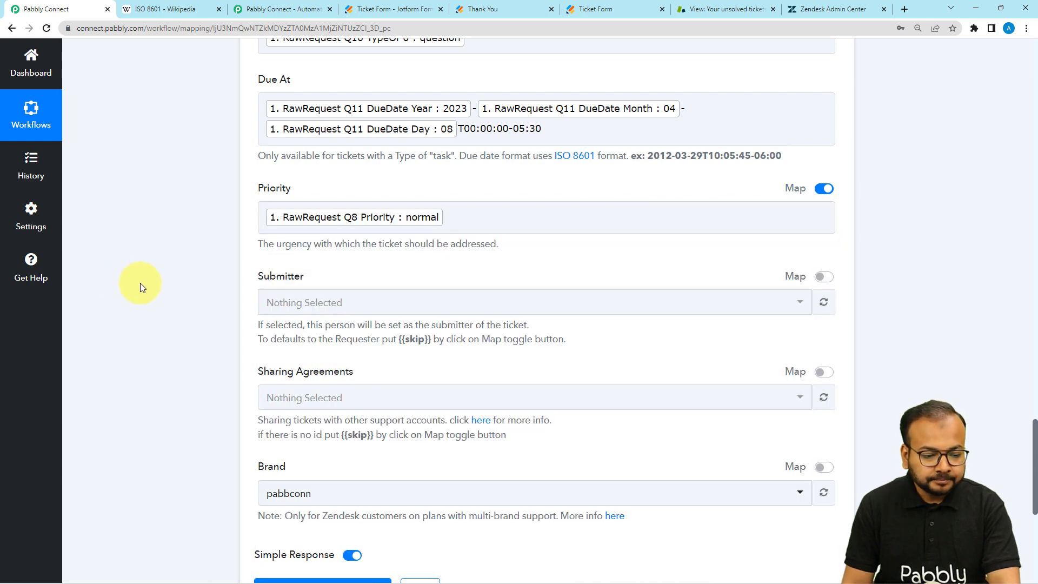
# Review the final Create Ticket fields and glance at Zendesk's unsolved tickets
pyautogui.scroll(-2, 141, 283)
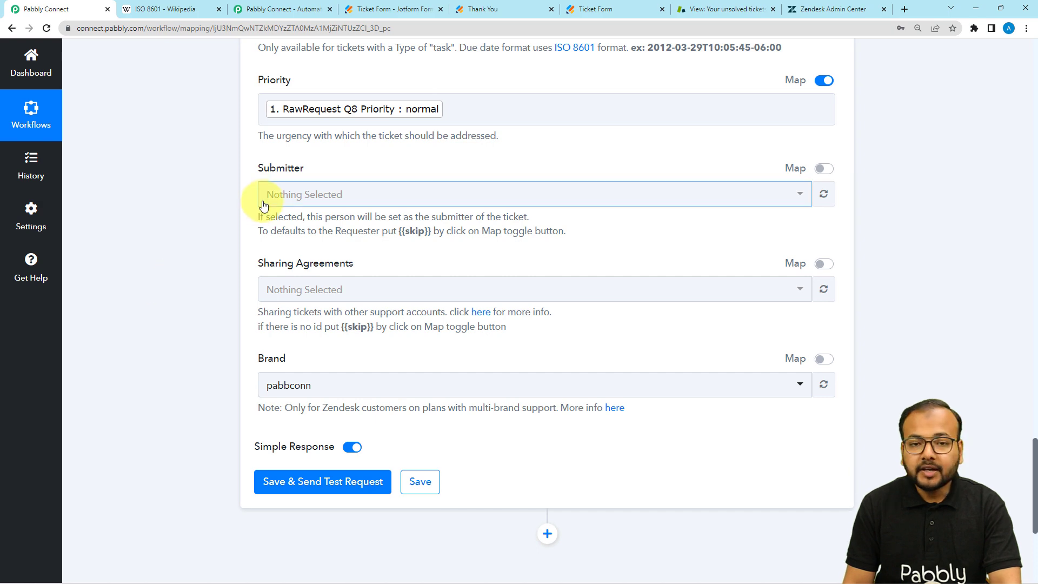
pyautogui.scroll(2, 227, 189)
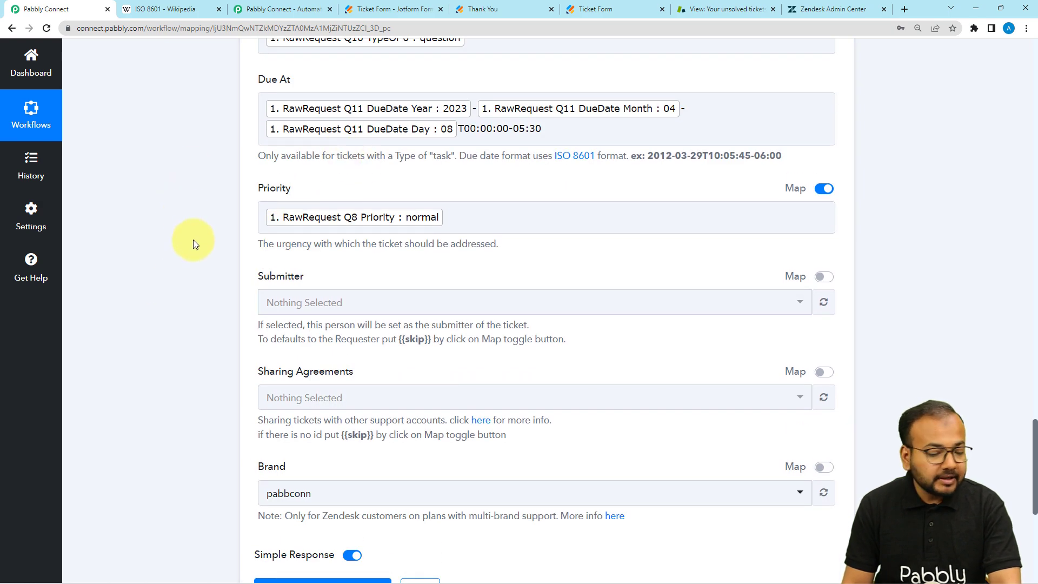
pyautogui.scroll(-3, 193, 242)
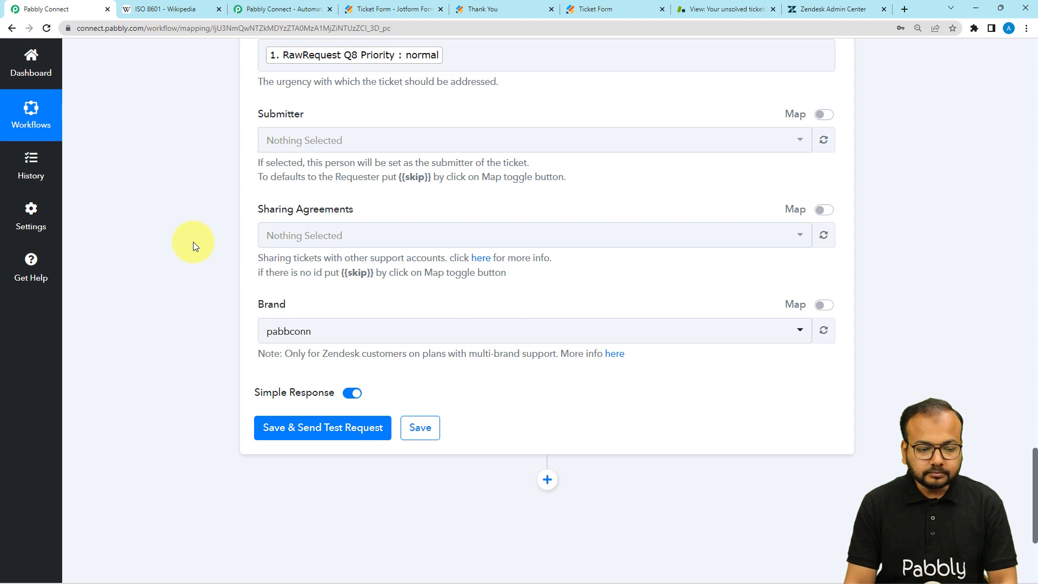
pyautogui.scroll(-1, 193, 242)
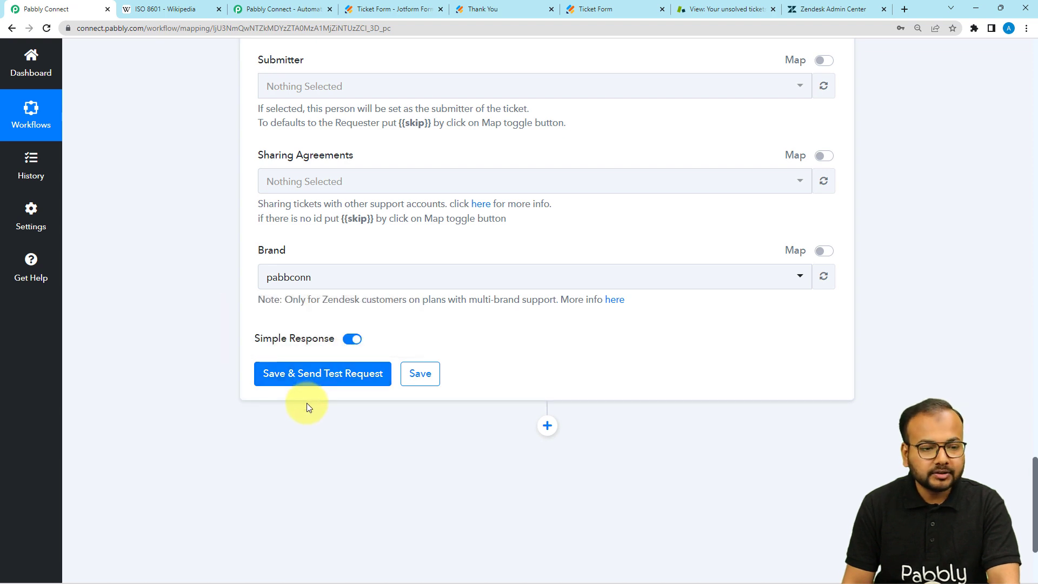
pyautogui.click(726, 10)
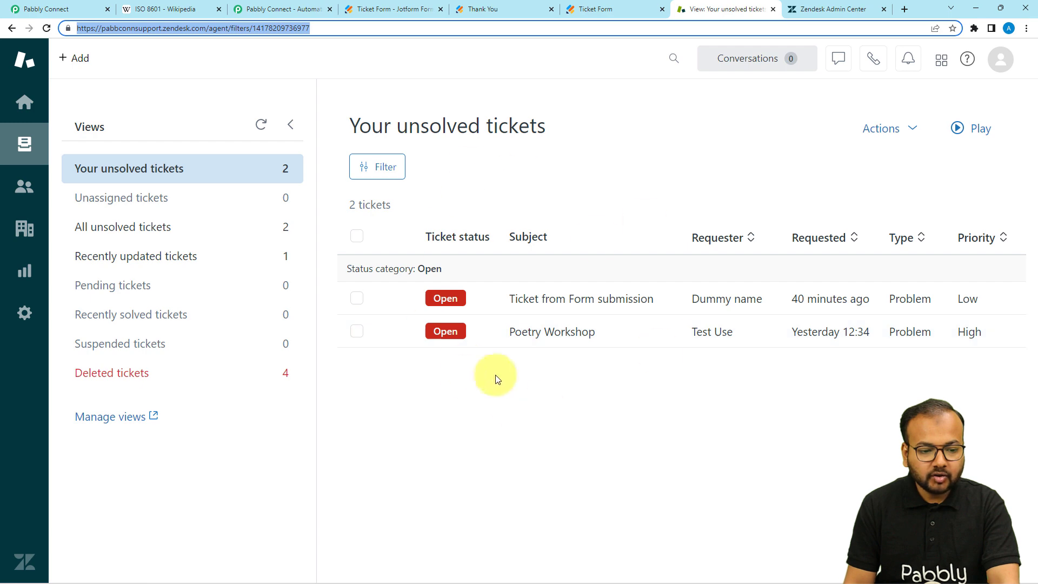
pyautogui.click(76, 10)
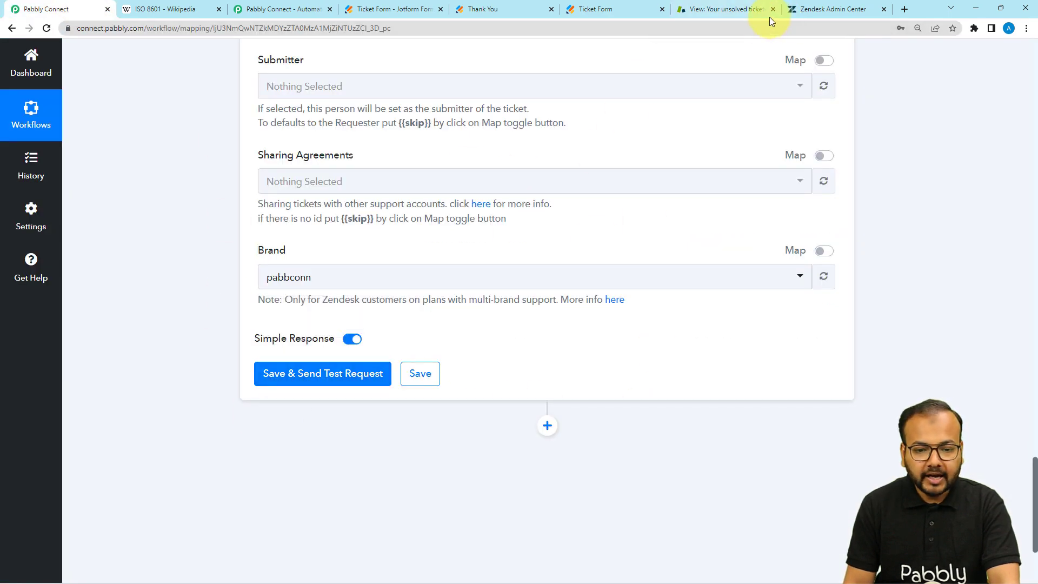
# Save and send a test request, then reload Zendesk to show ticket 'New Ticket via webhook'
pyautogui.click(754, 10)
pyautogui.click(60, 9)
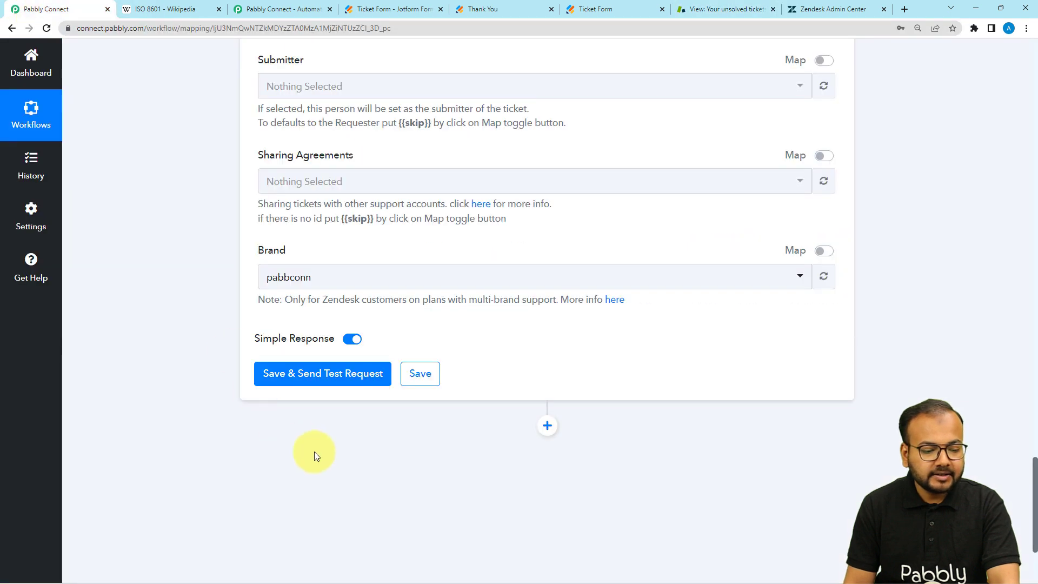
pyautogui.click(291, 375)
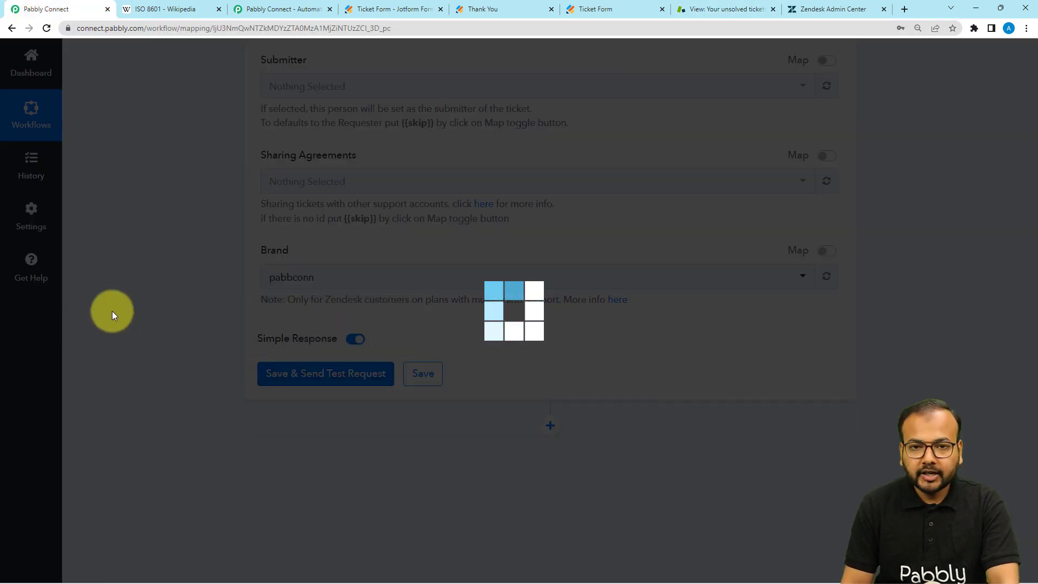
pyautogui.scroll(-4, 266, 341)
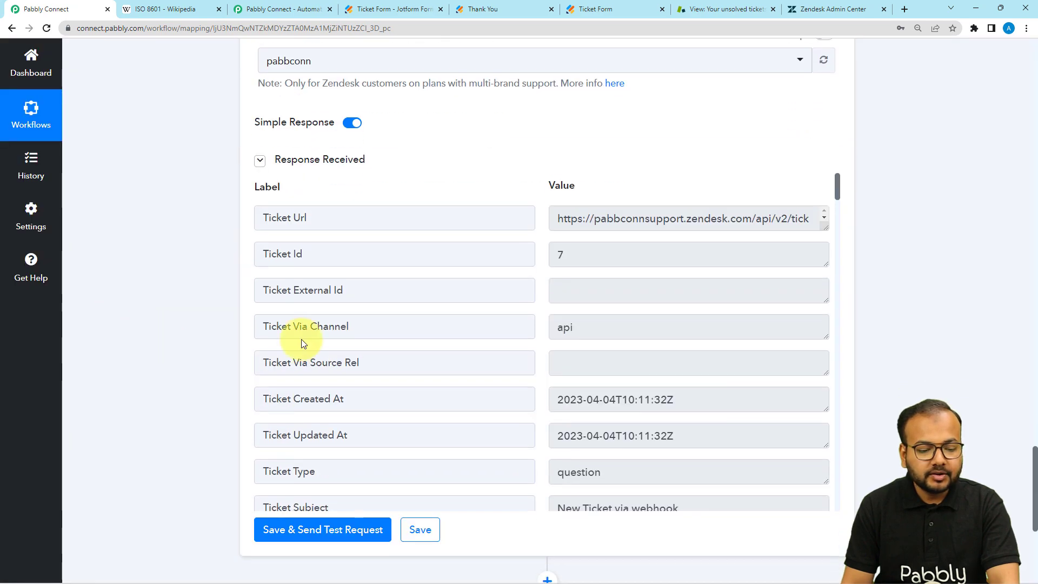
pyautogui.click(718, 11)
pyautogui.click(46, 29)
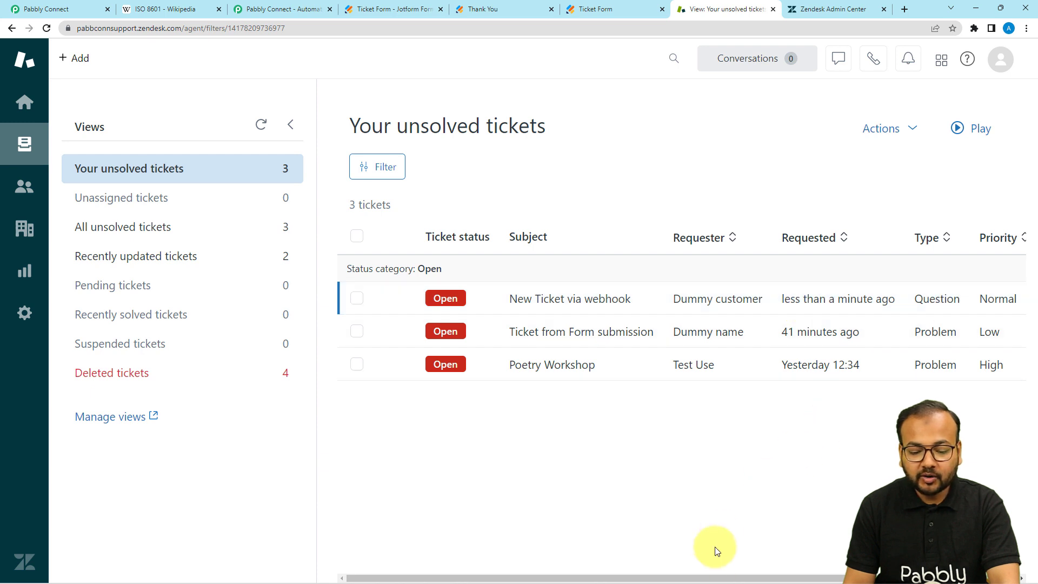
# Open Zendesk ticket #7 'New Ticket via webhook' to check its description, Question type and Normal priority
pyautogui.moveTo(711, 577); pyautogui.dragTo(725, 577)
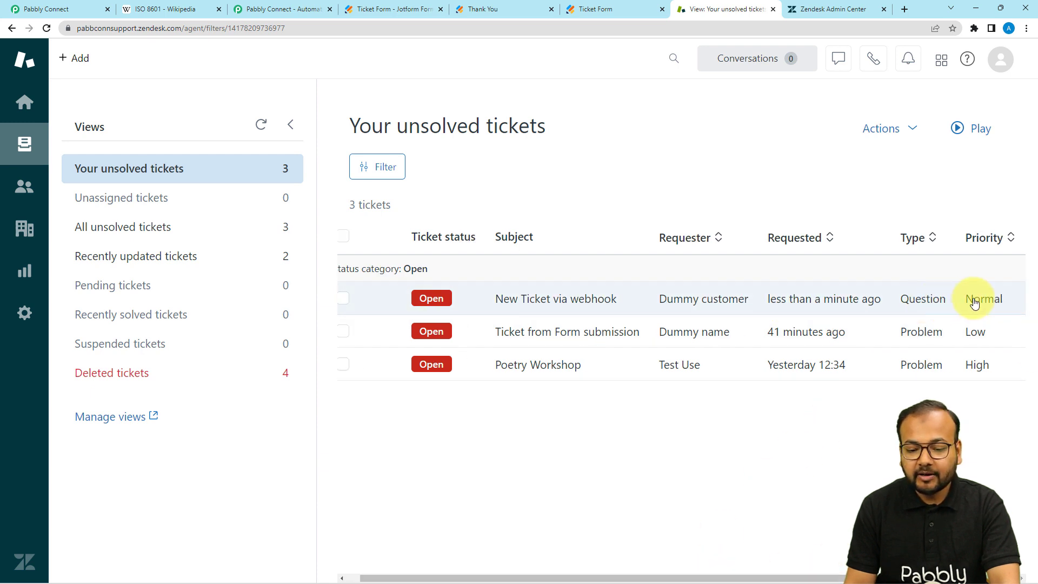
pyautogui.click(623, 302)
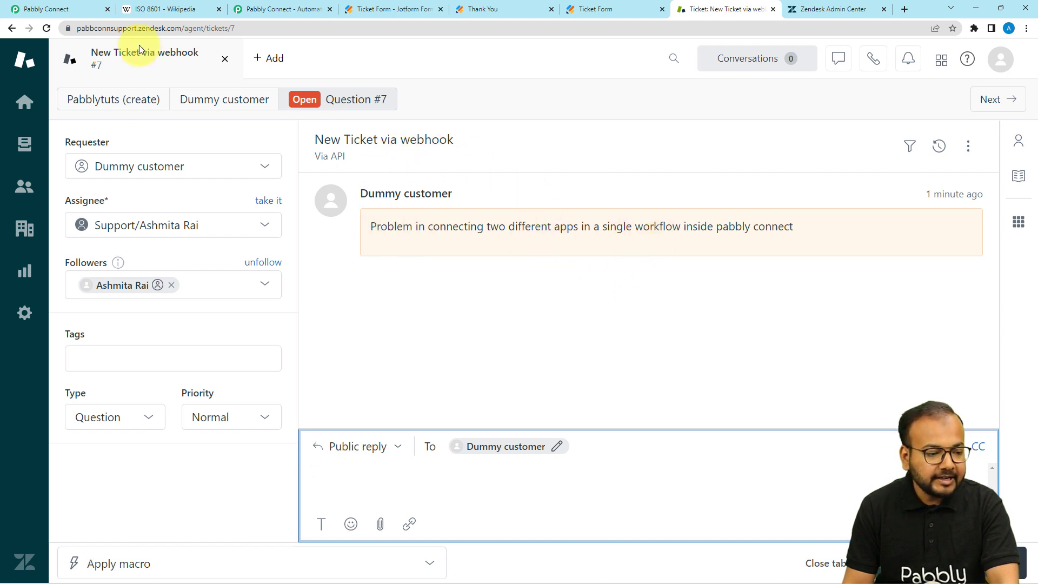
pyautogui.click(80, 15)
# Go back to the top of the Webhooks to Zendesk Automation workflow and collapse the Webhook trigger step
pyautogui.scroll(10, 180, 213)
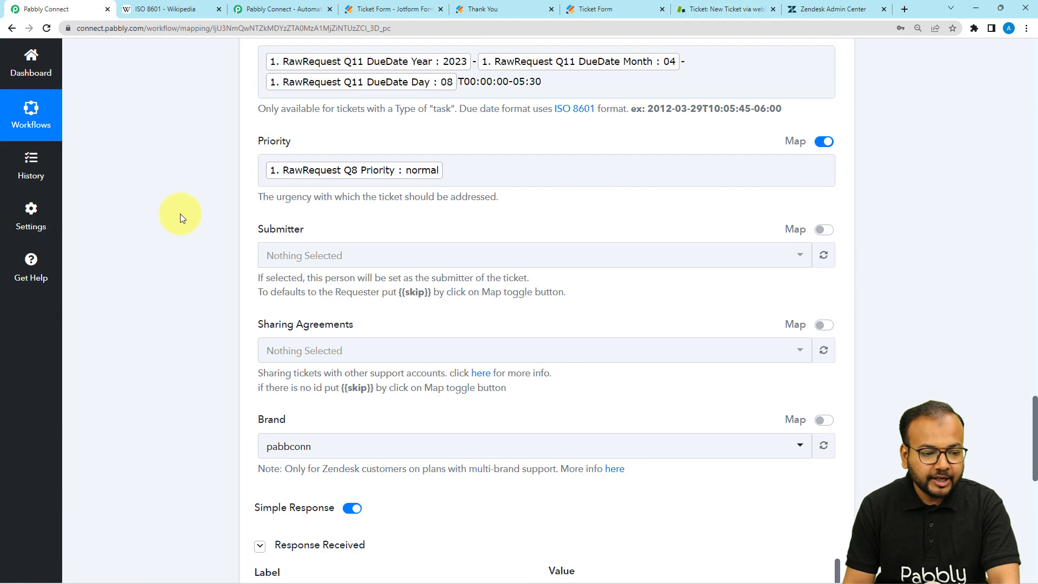
pyautogui.scroll(7, 160, 232)
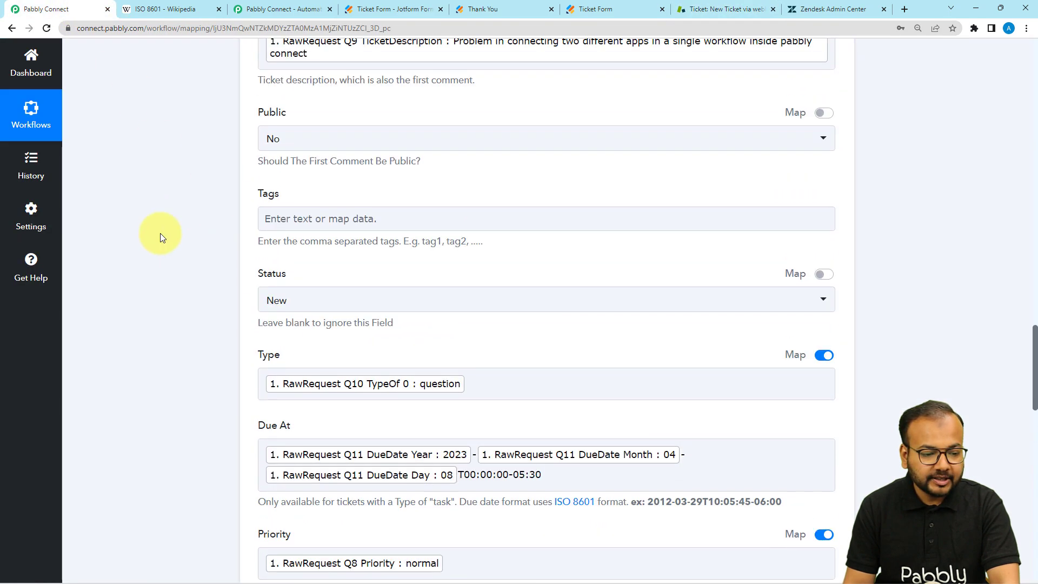
pyautogui.scroll(3, 160, 233)
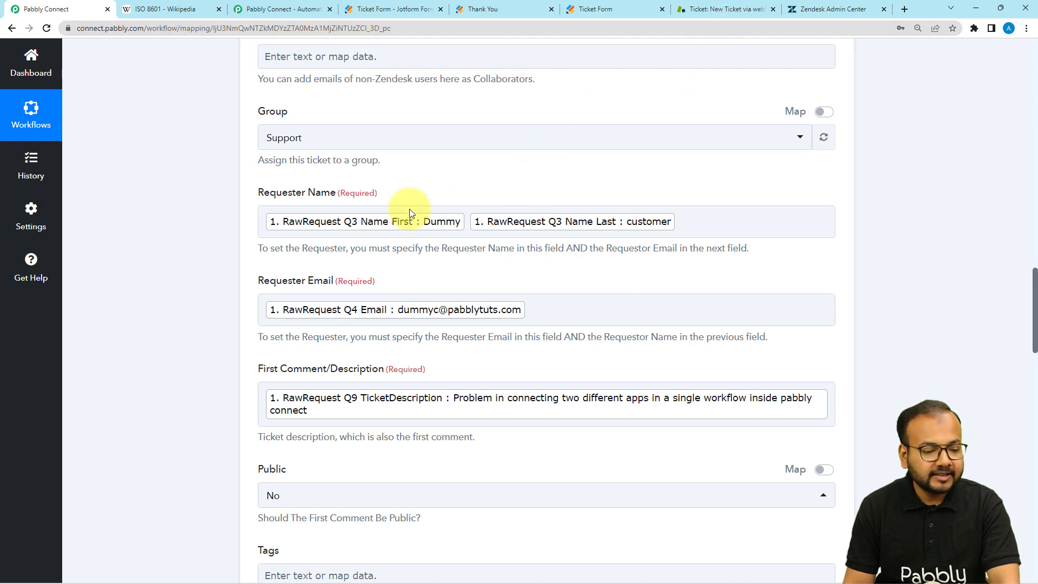
pyautogui.scroll(9, 194, 216)
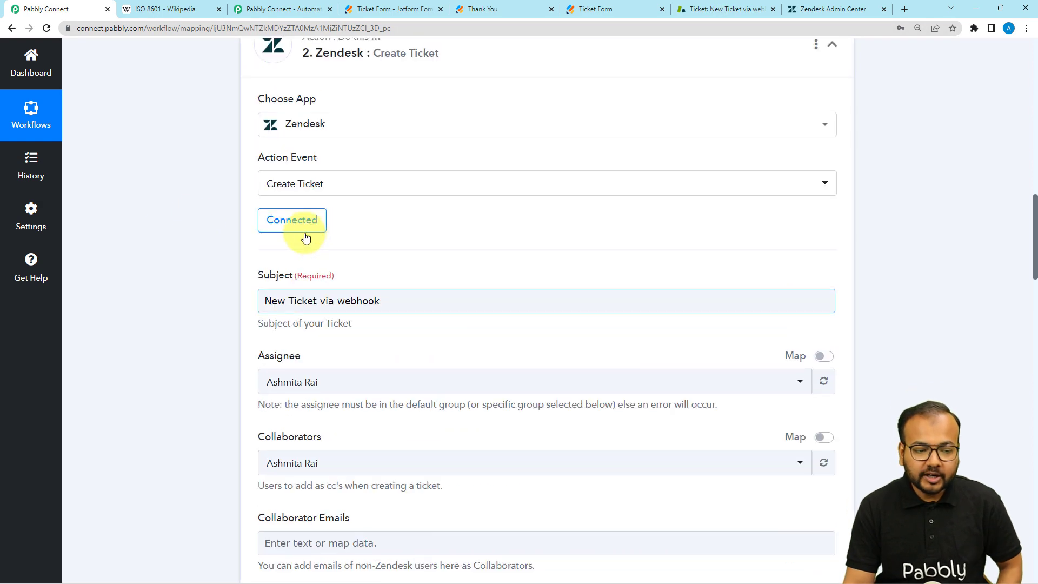
pyautogui.scroll(15, 383, 227)
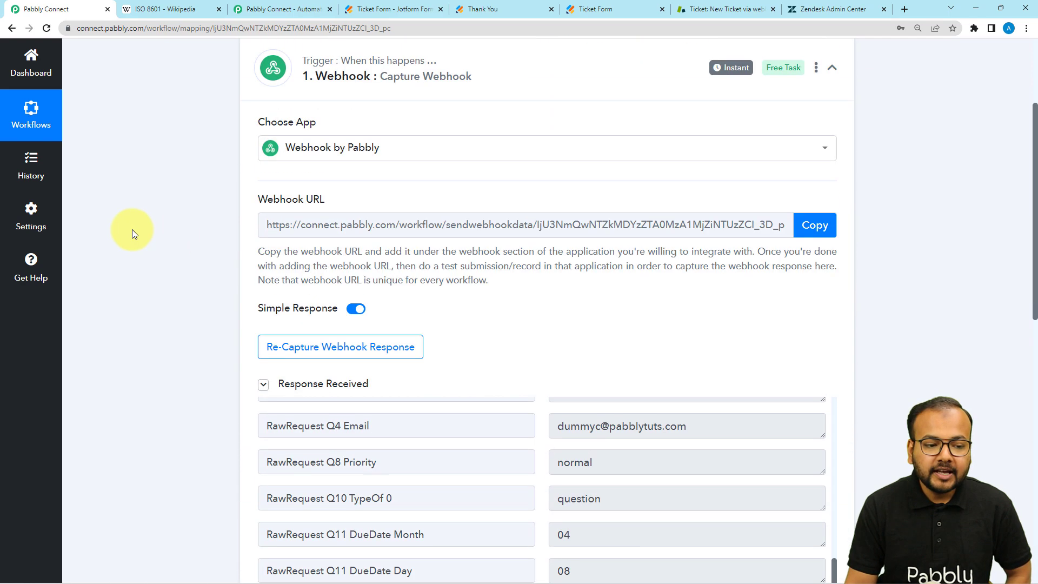
pyautogui.scroll(3, 132, 229)
pyautogui.click(324, 221)
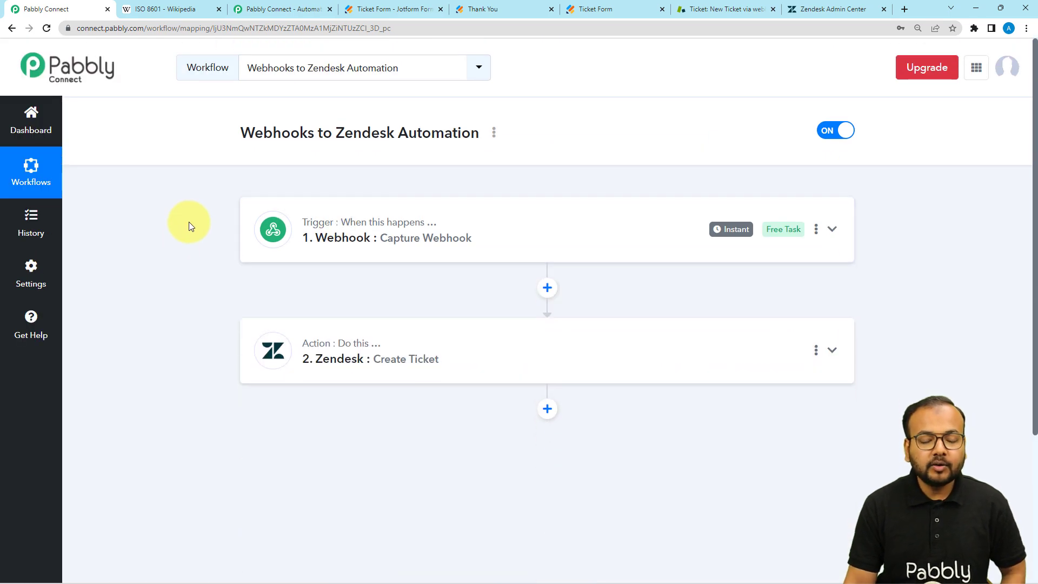